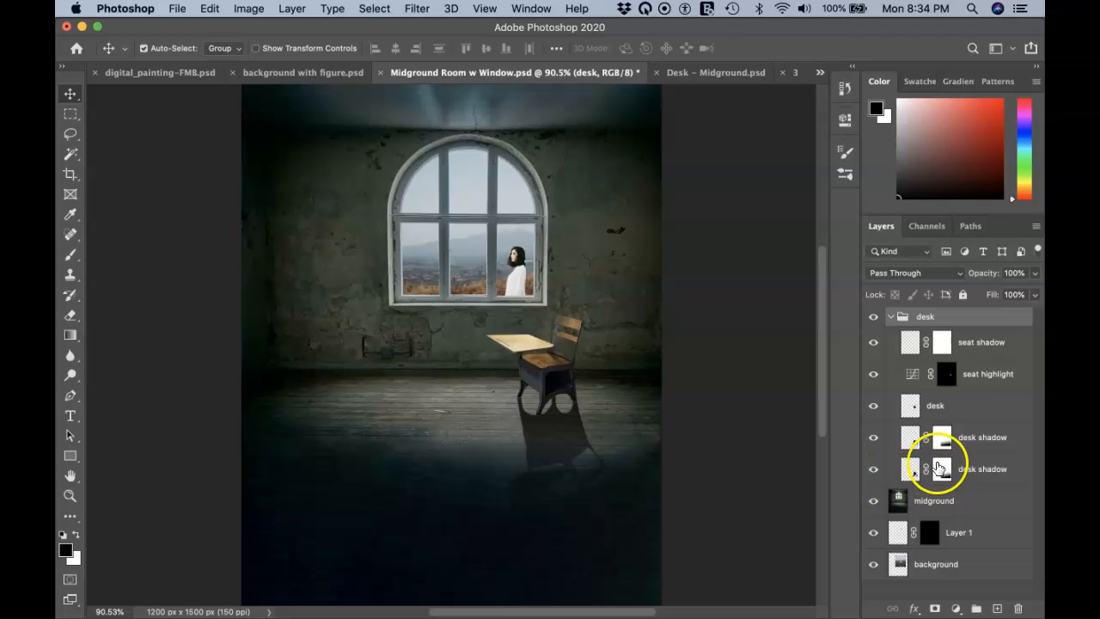
Step: Delete the extra 'desk shadow' layer from the desk group
left_click_drag(1006, 459, 1017, 608)
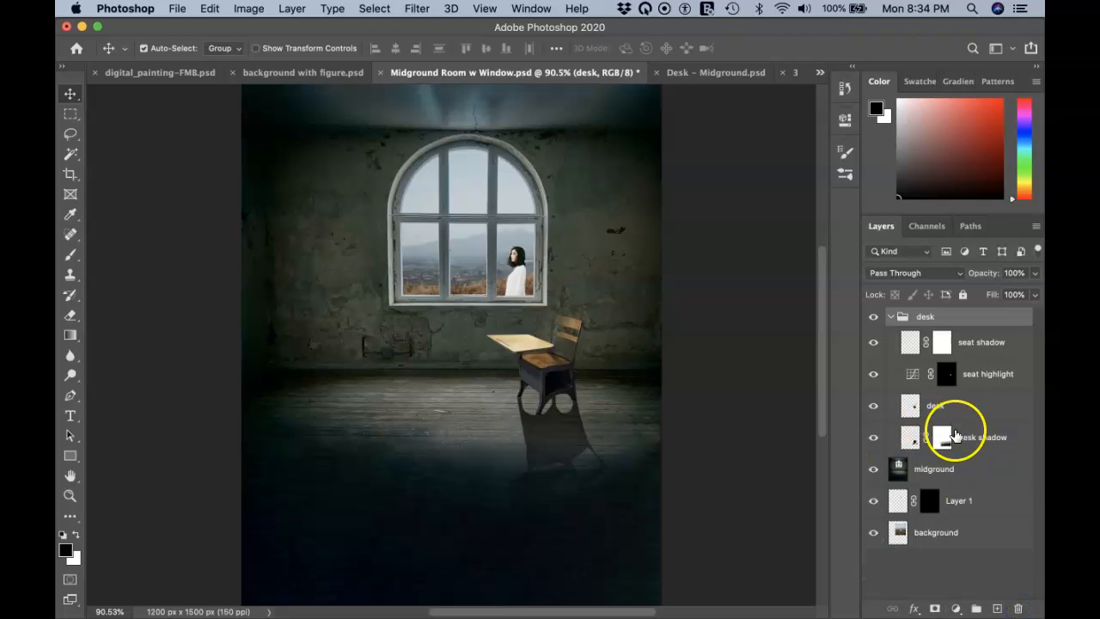
Step: Set the 'desk shadow' layer opacity to 48% and zoom in on the desk
left_click(994, 436)
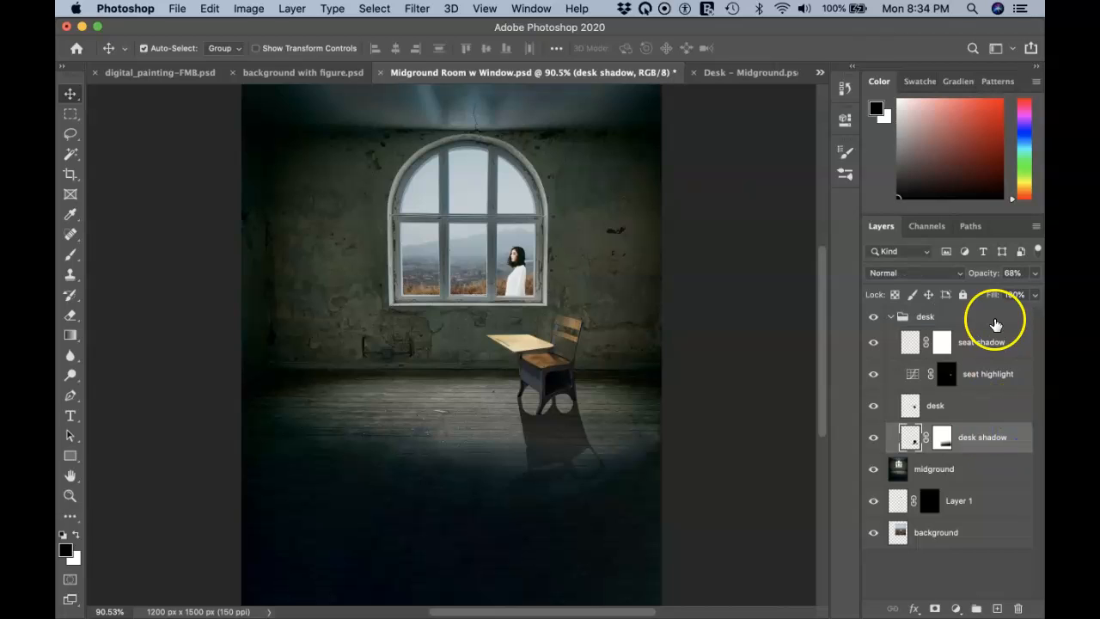
left_click_drag(990, 281, 972, 274)
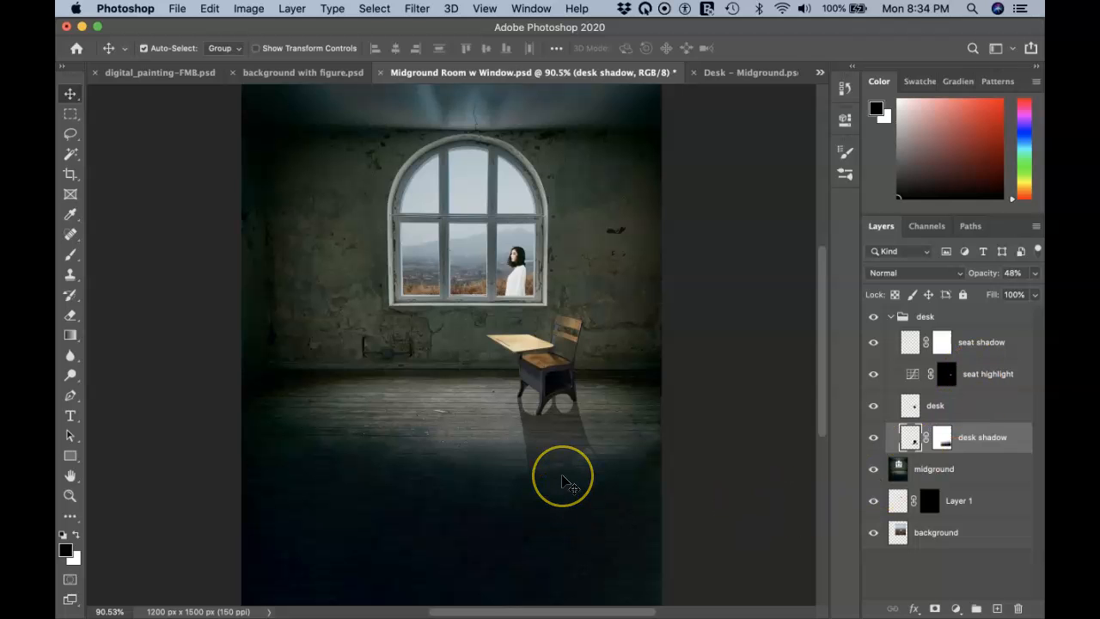
key("super+plus")
scroll(562, 482, "up", 4)
scroll(564, 482, "down", 3)
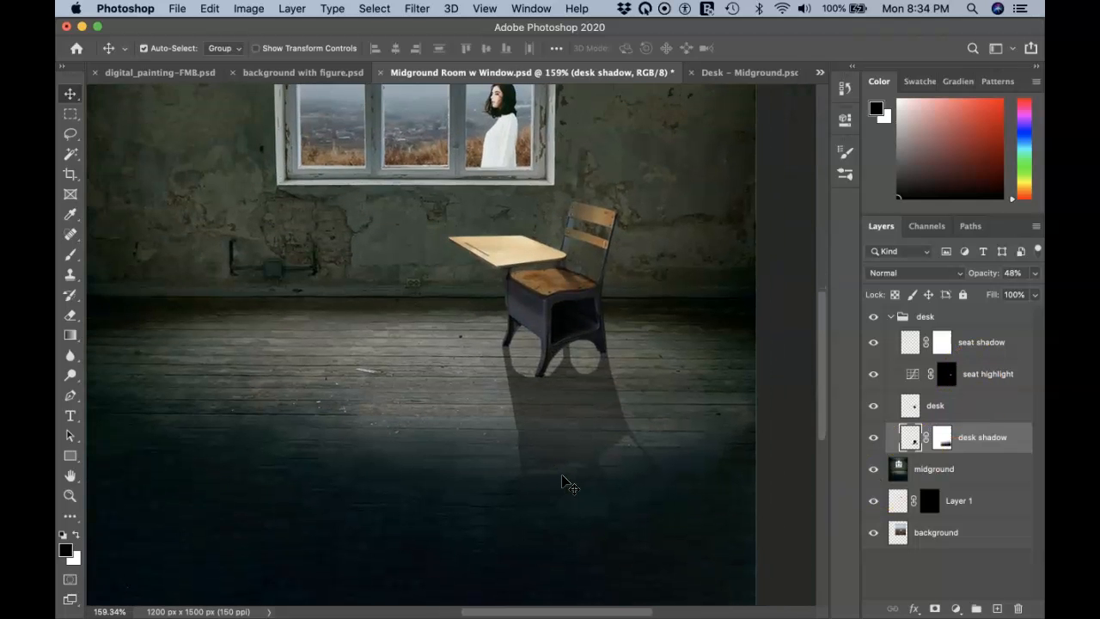
Step: Apply a 2.0-pixel Gaussian Blur to the 'desk shadow' layer
left_click(419, 9)
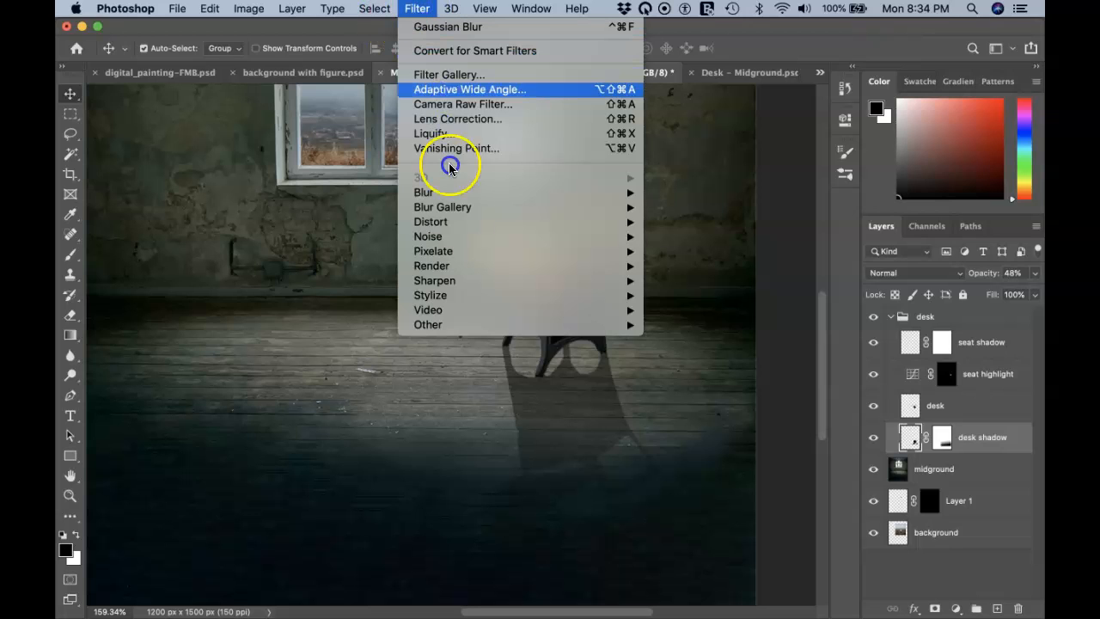
left_click(481, 195)
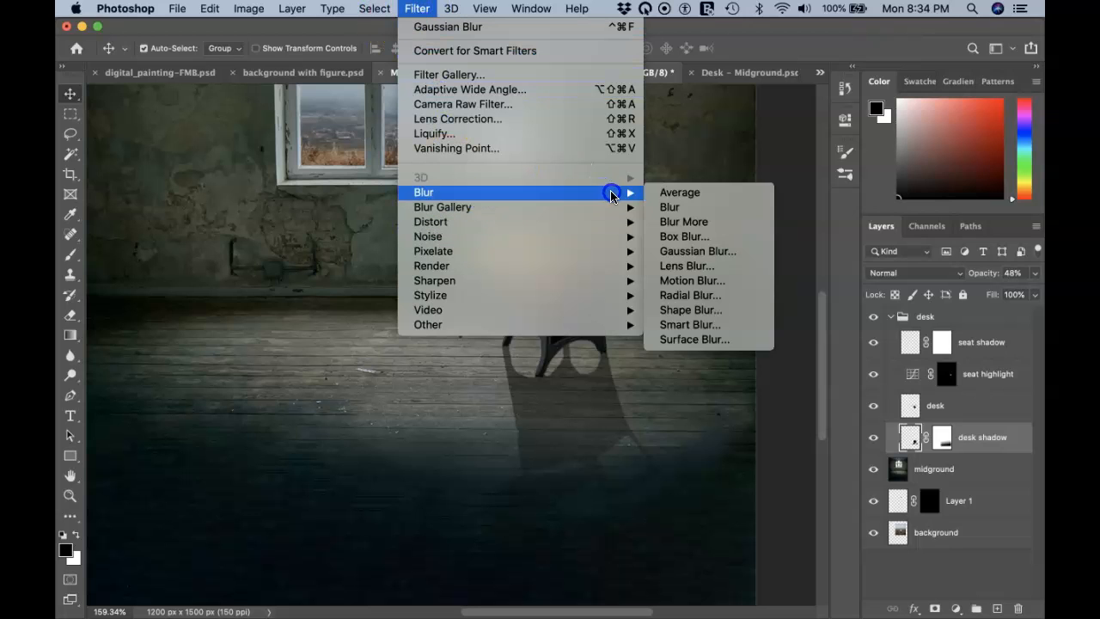
left_click(679, 251)
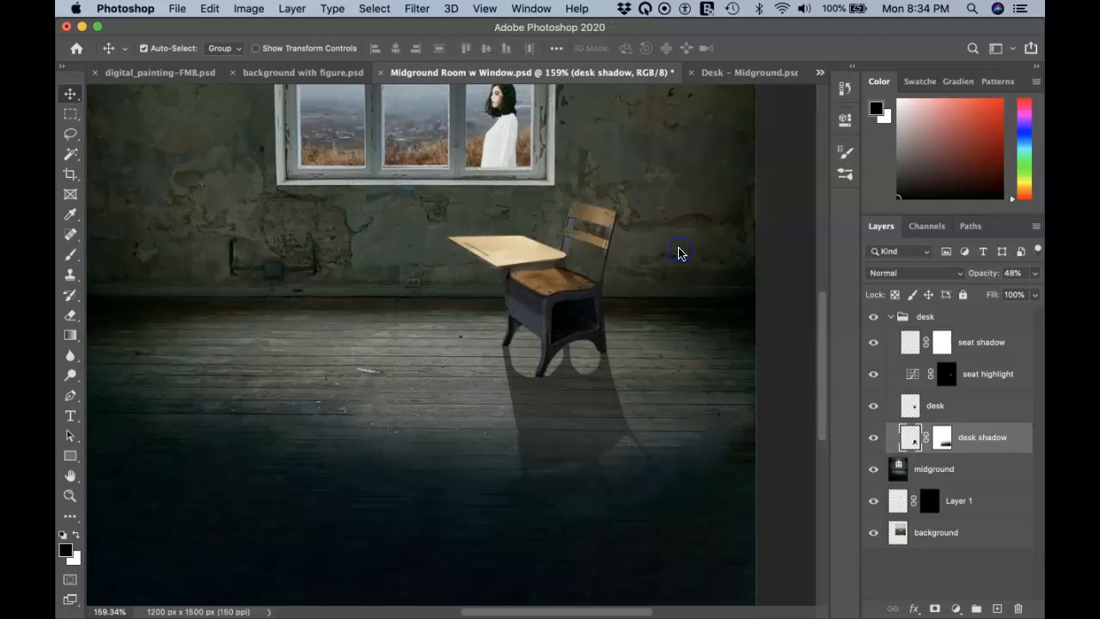
left_click_drag(670, 117, 787, 89)
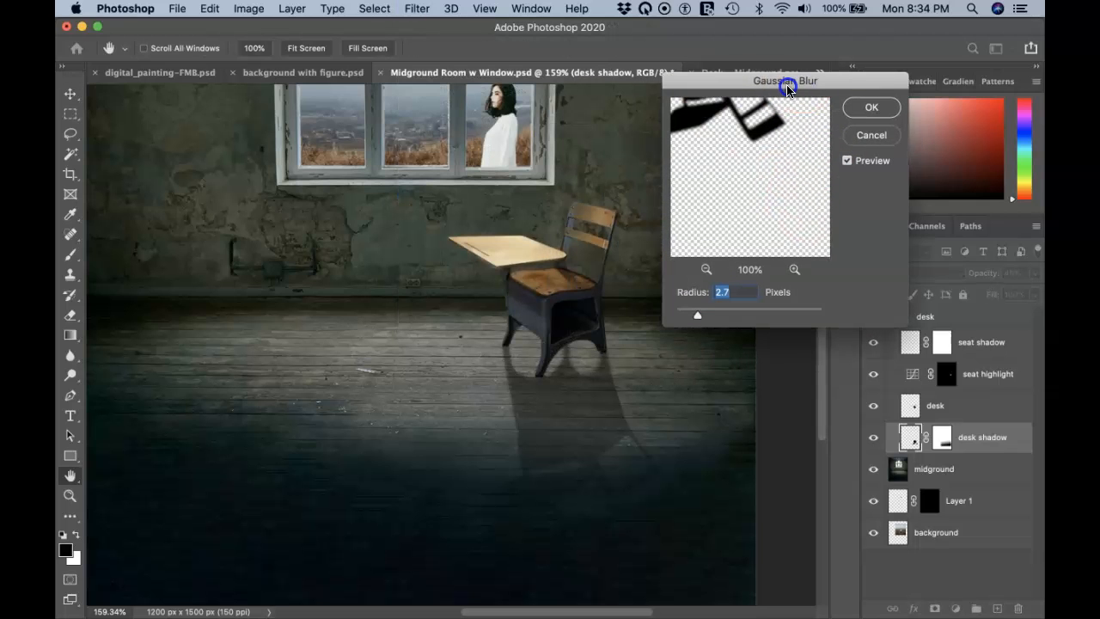
left_click_drag(696, 315, 697, 318)
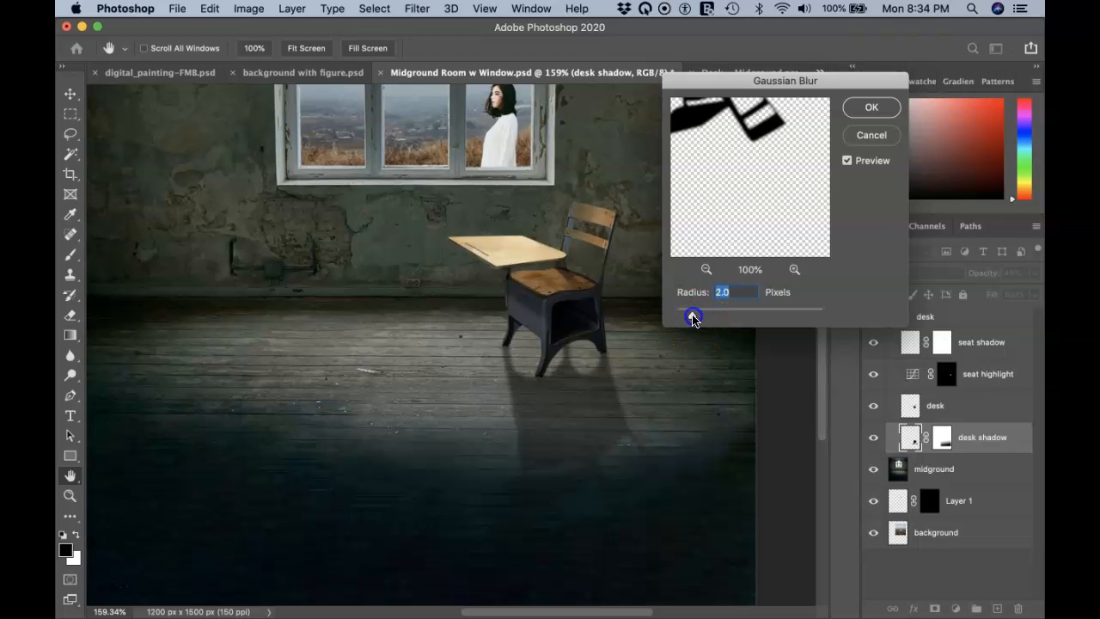
left_click(868, 110)
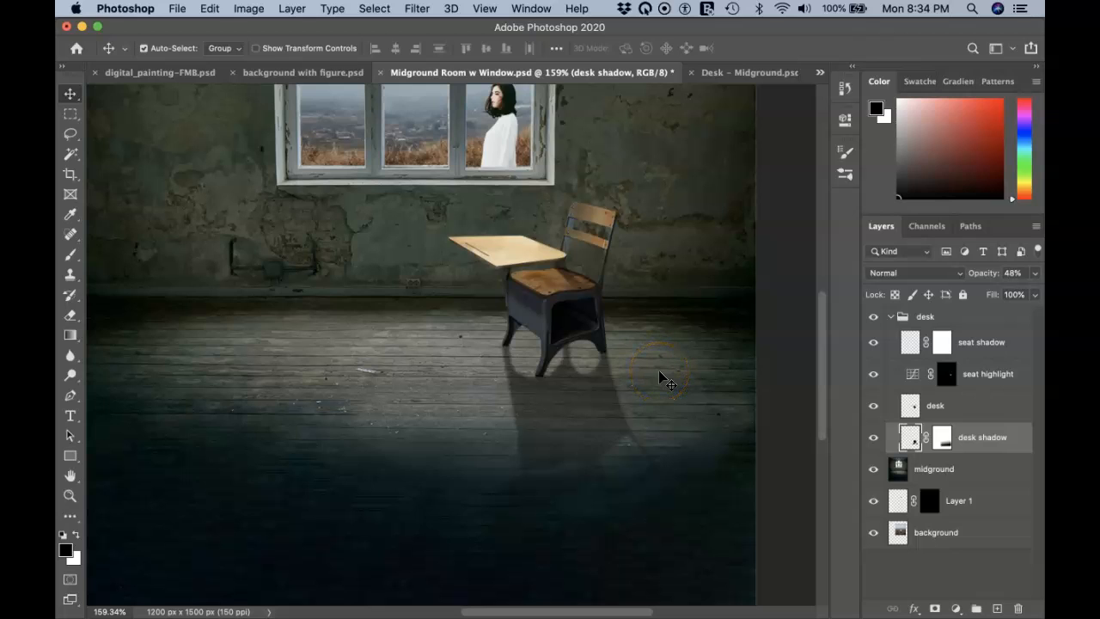
Step: Fit the image on screen and switch to the 'foreground figure - dunce cap.psd' document
key("super+0")
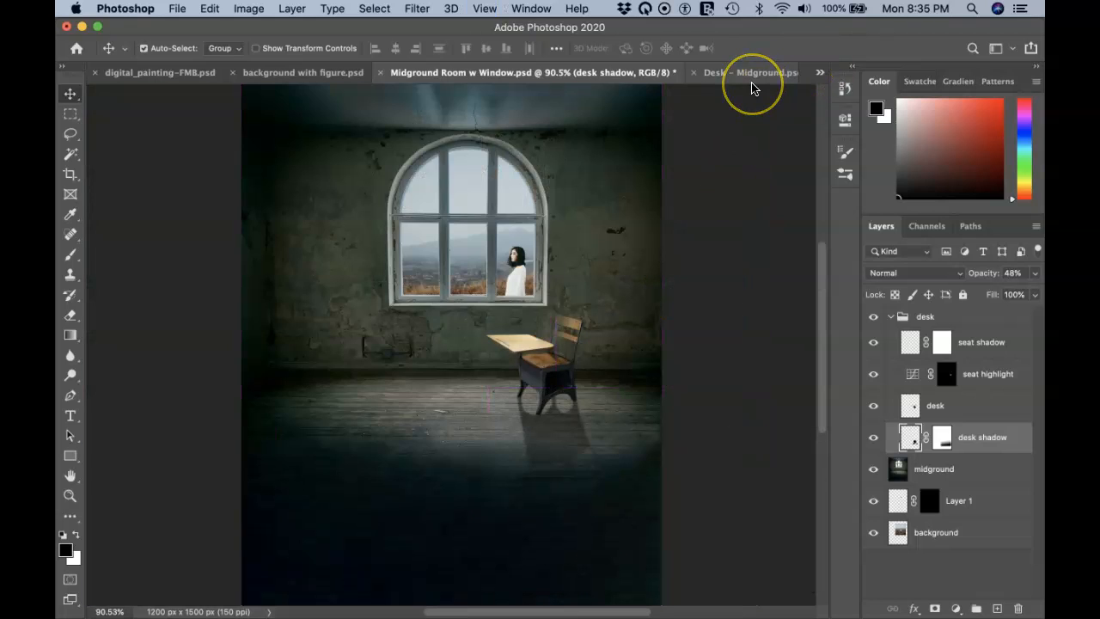
left_click(820, 72)
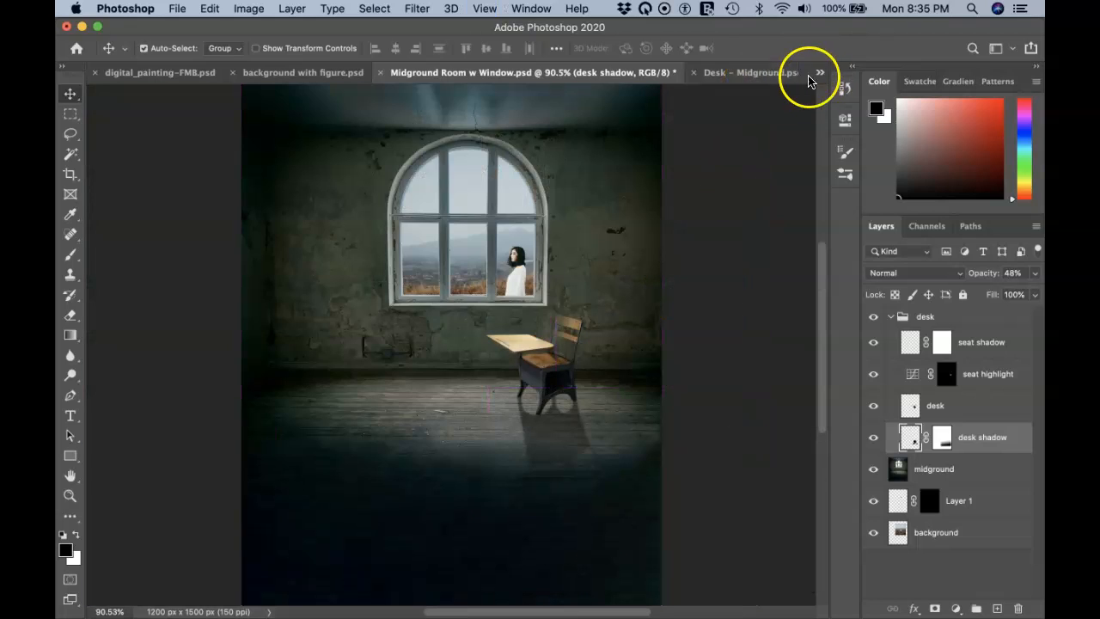
left_click(846, 135)
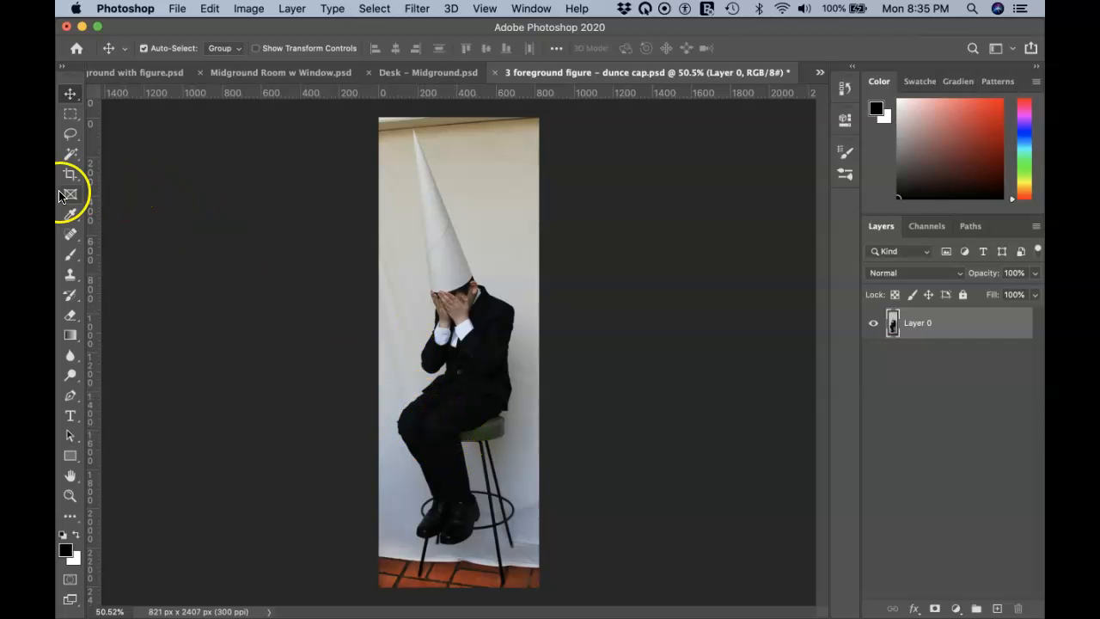
Step: Draw an Object Selection rectangle around the boy, then try Select > Subject
left_click_drag(72, 154, 131, 159)
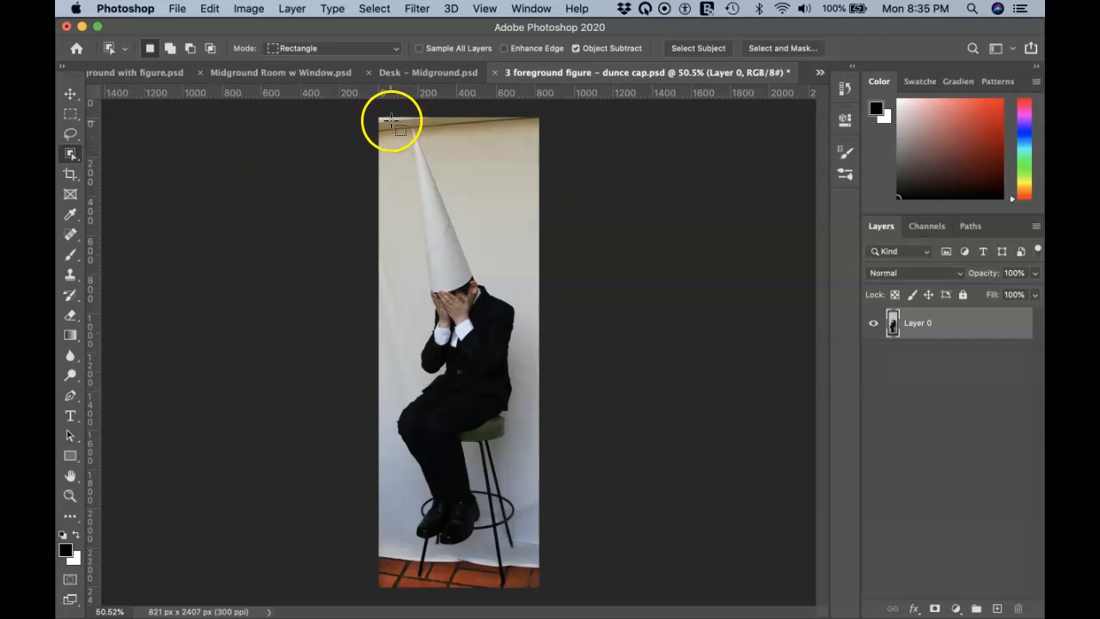
left_click_drag(391, 120, 522, 556)
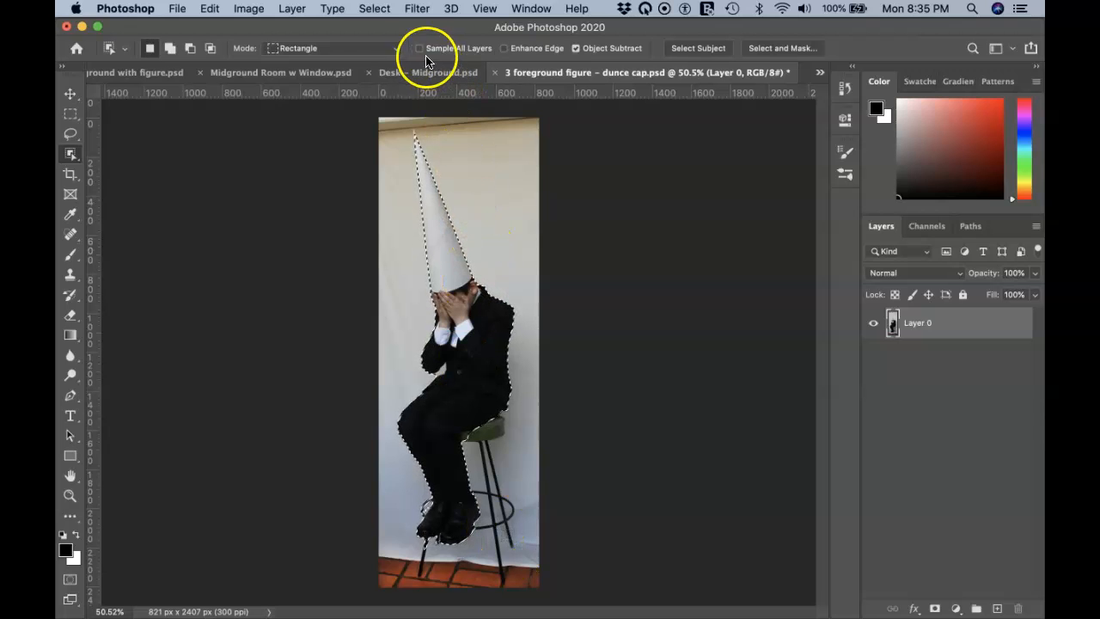
left_click(375, 11)
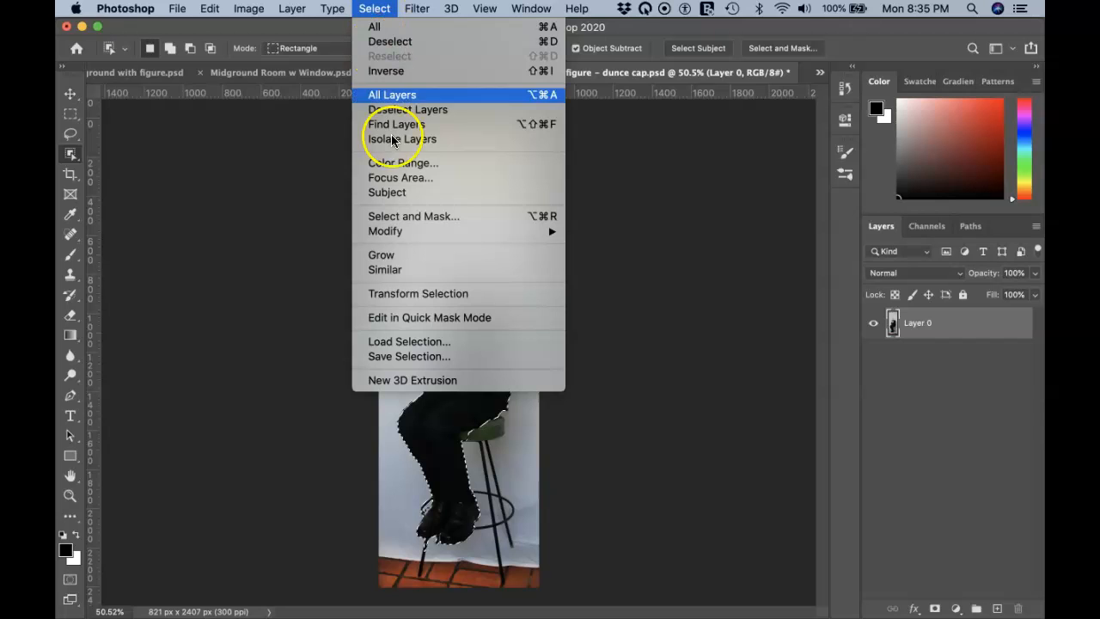
left_click(408, 192)
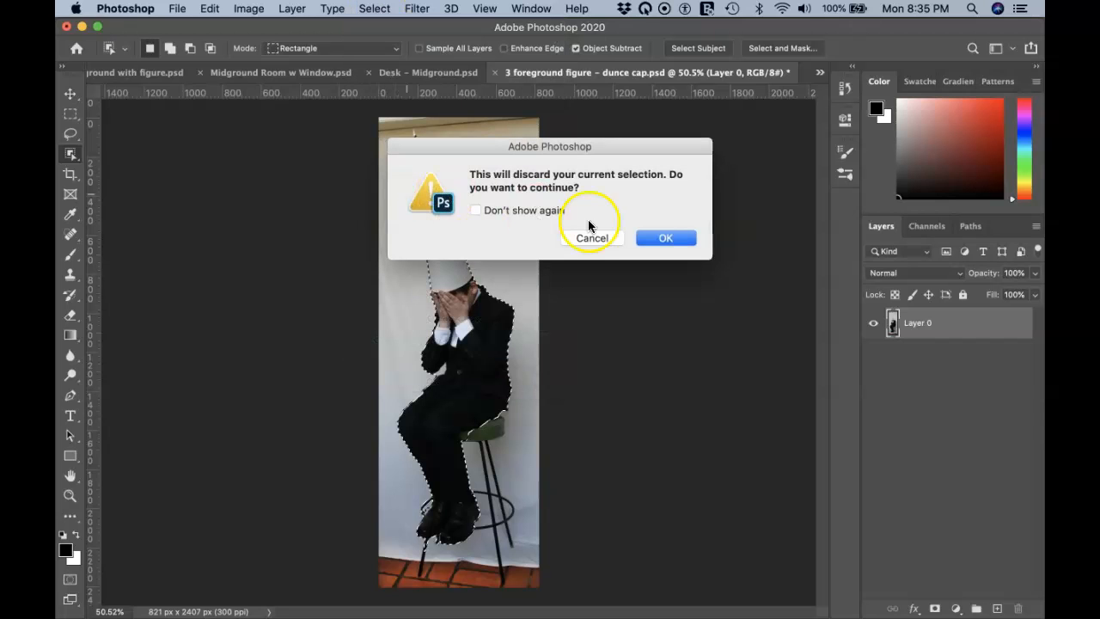
left_click(663, 238)
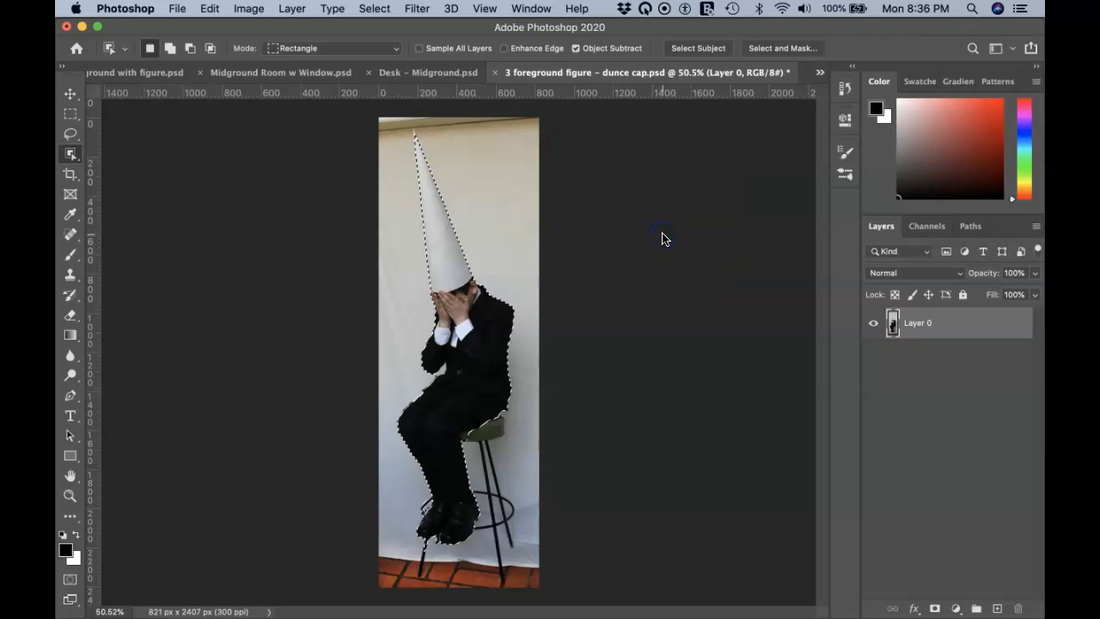
Step: Clear the selection and redraw the Object Selection rectangle from cap tip to stool
left_click(513, 233)
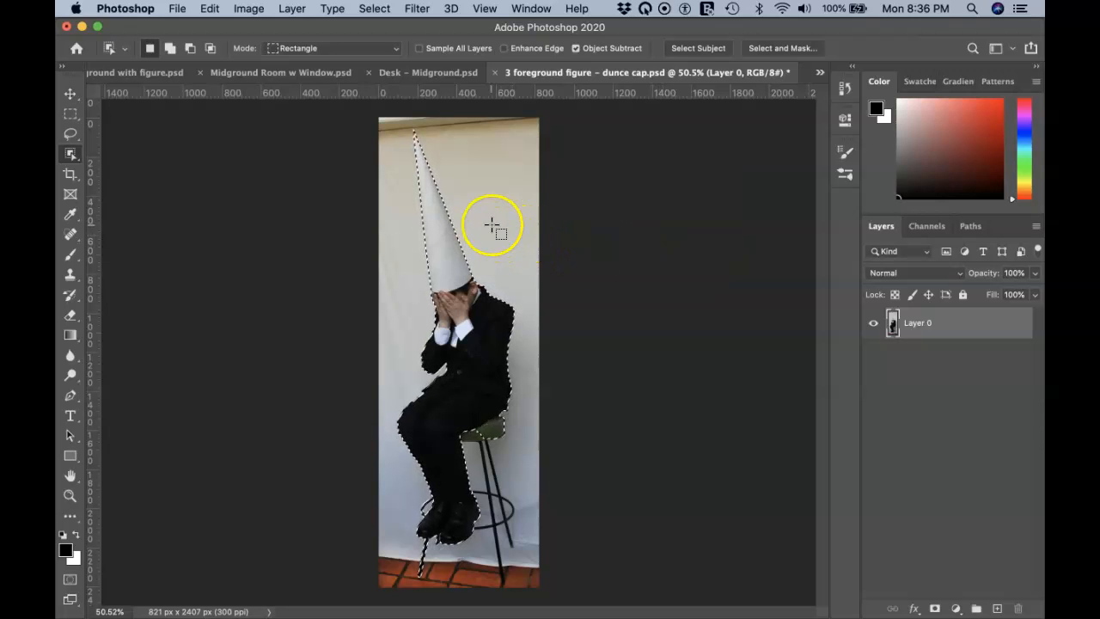
left_click(398, 135)
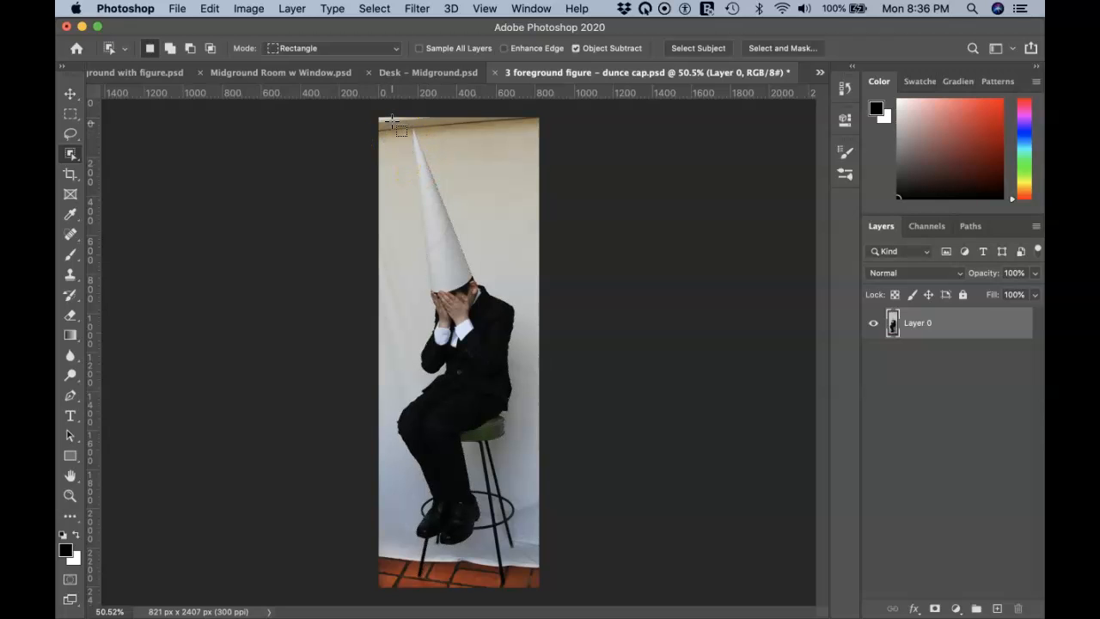
left_click_drag(391, 122, 521, 554)
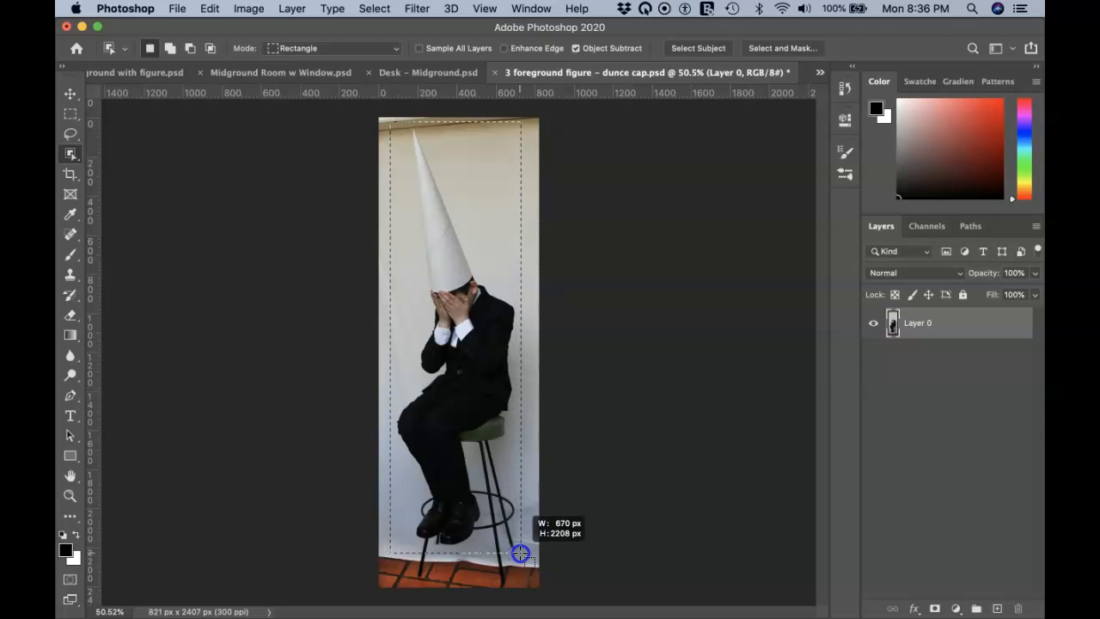
left_click_drag(521, 554, 521, 555)
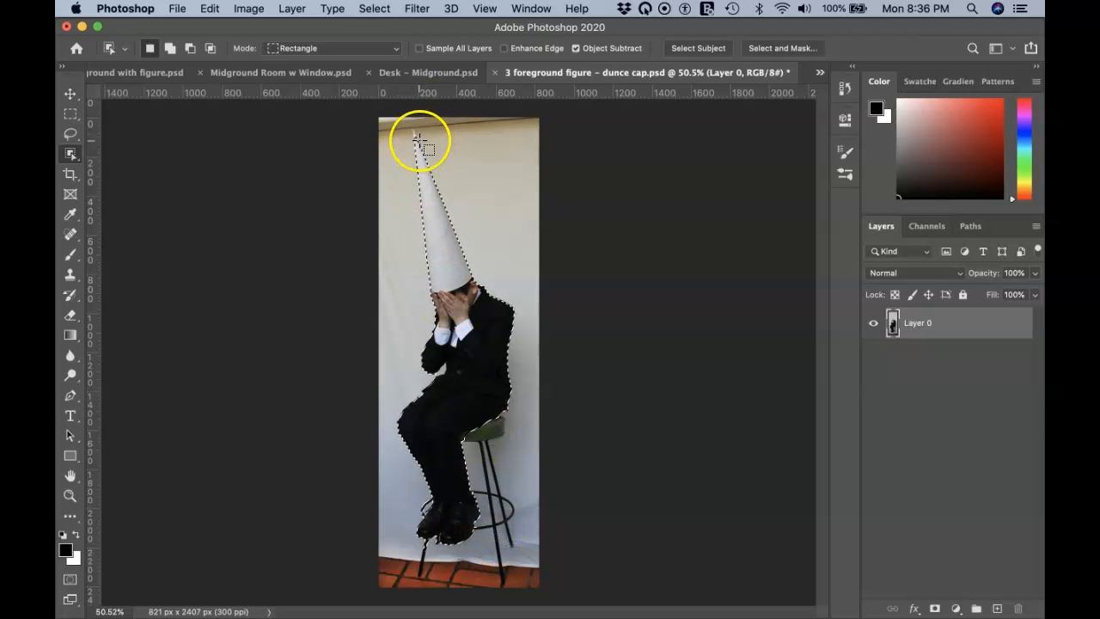
Step: Zoom in on the dunce cap and set up the freehand Lasso in subtract mode
key("super+equal")
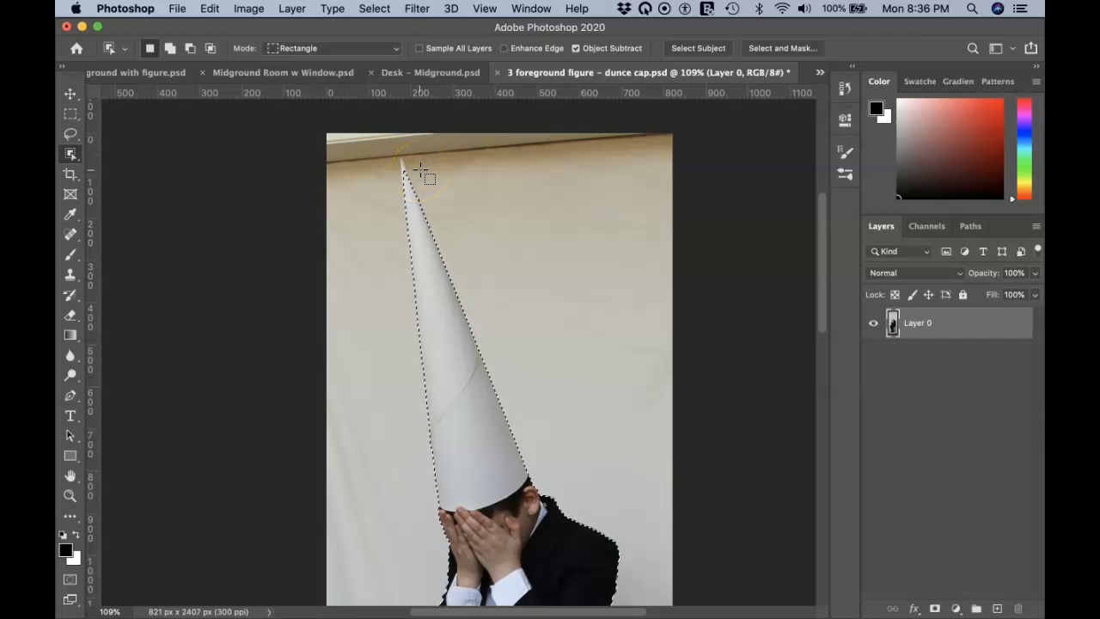
key("l")
key("shift")
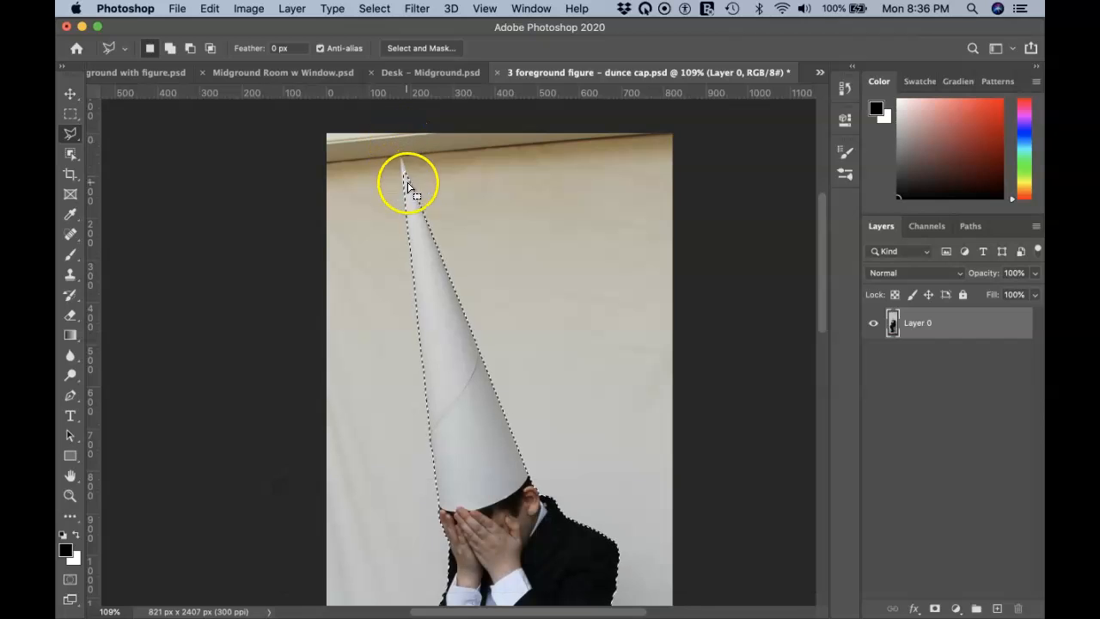
key("shift")
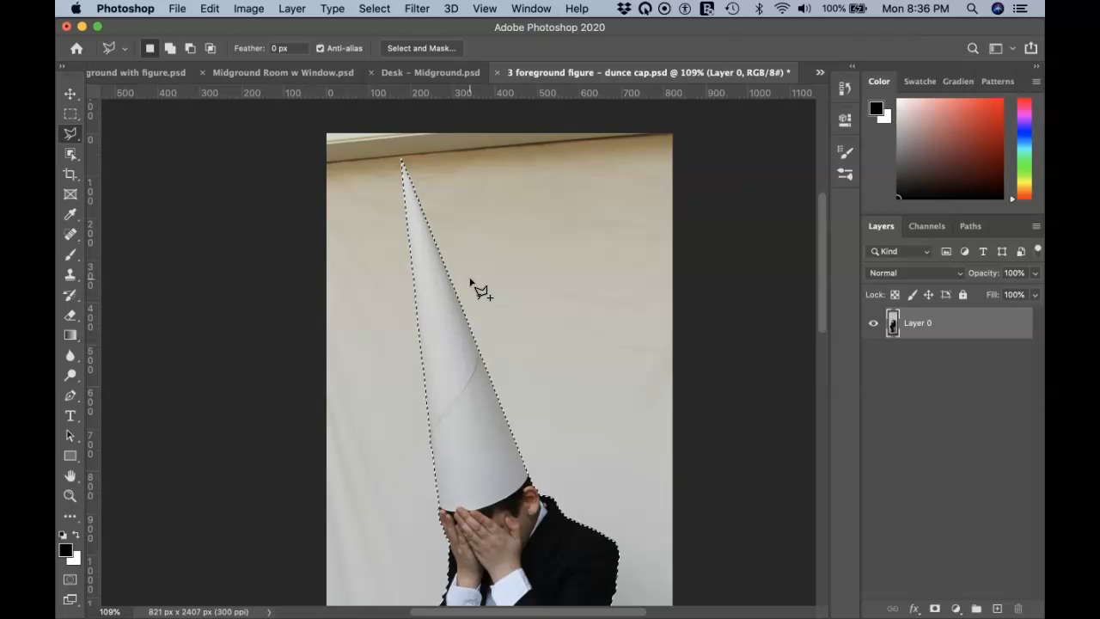
scroll(470, 283, "down", 10)
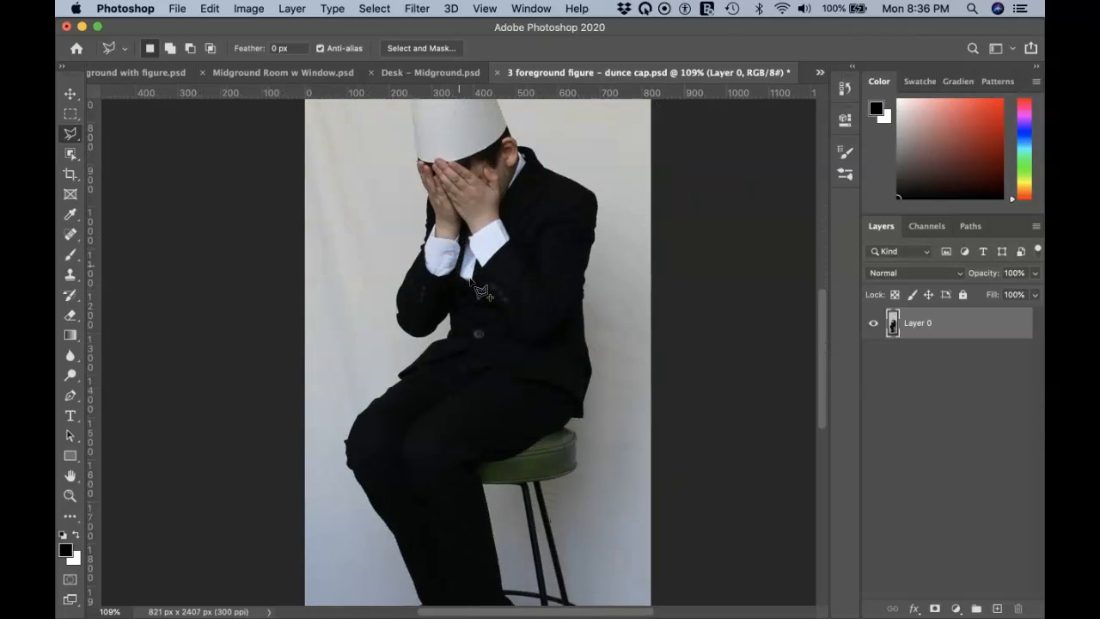
scroll(471, 281, "down", 3)
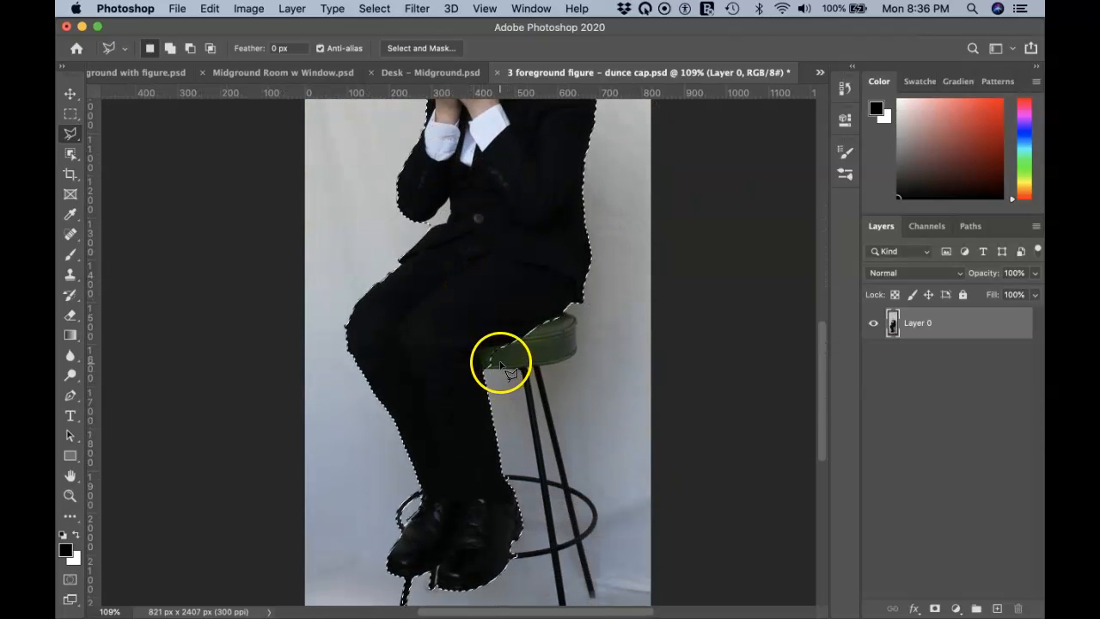
key("shift+l")
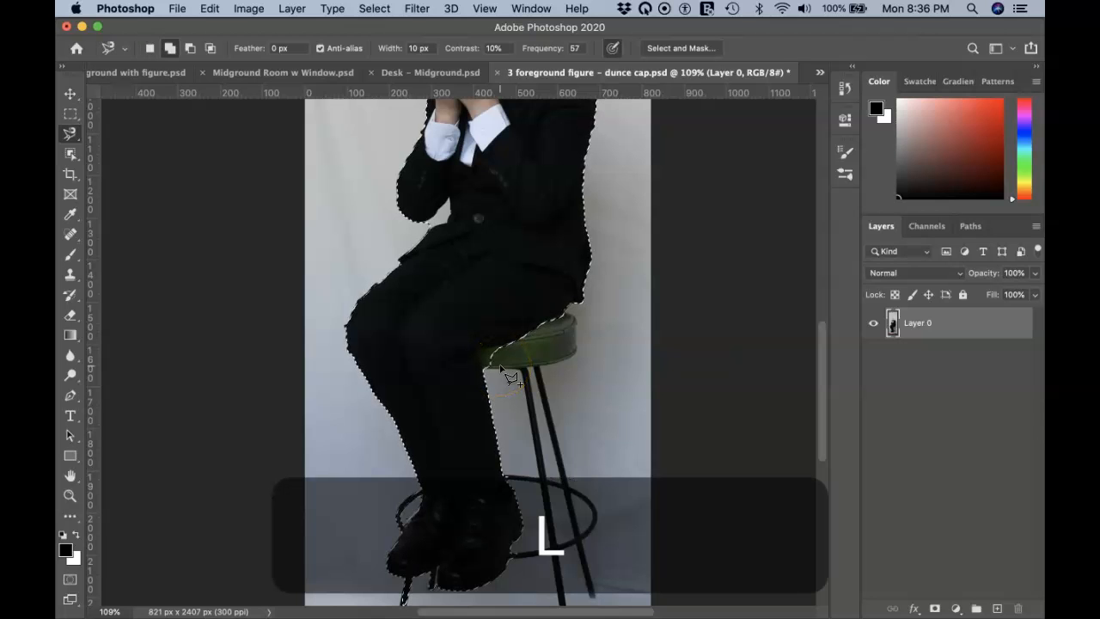
key("shift+l")
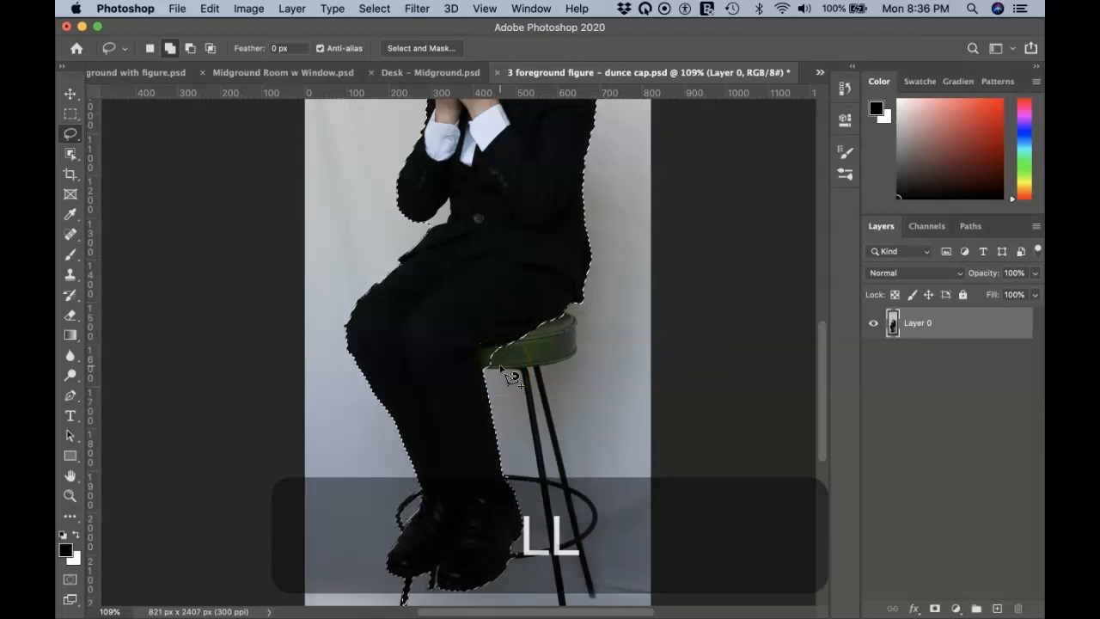
key("shift")
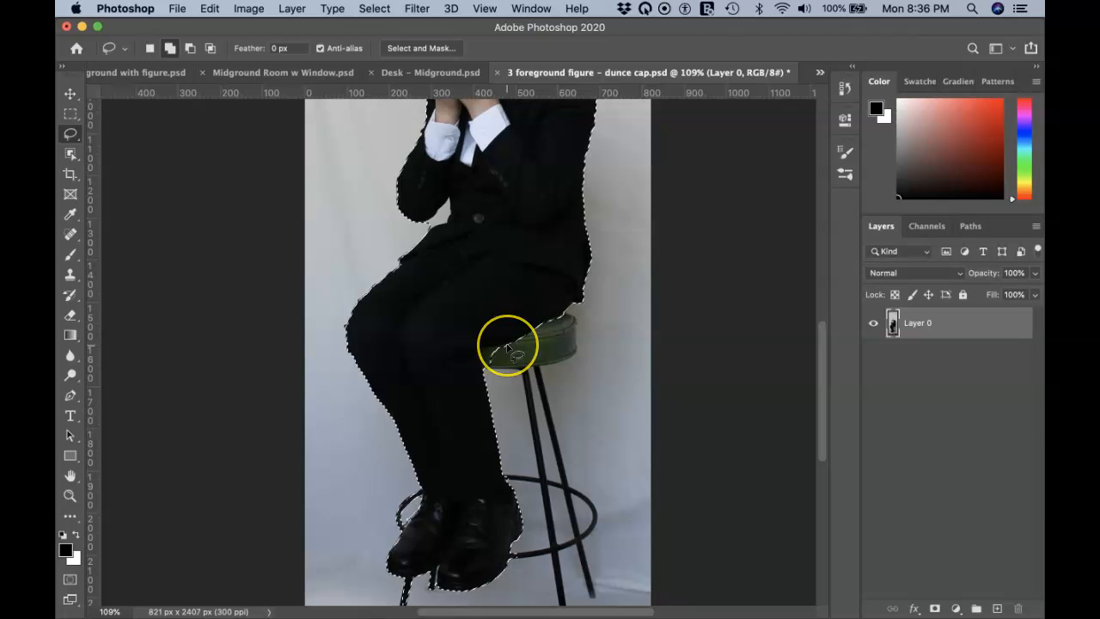
key("alt")
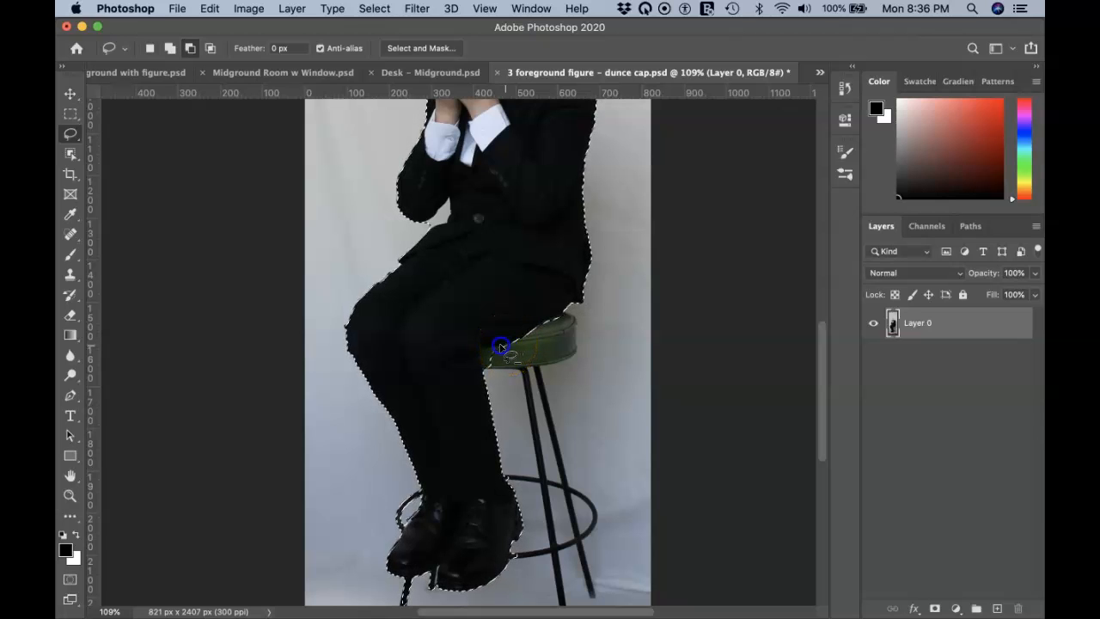
Step: Subtract the stool seat edge and the stool leg from the boy's selection
mouse_move(485, 376)
left_mouse_down()
mouse_move(504, 377)
mouse_move(509, 348)
left_mouse_up()
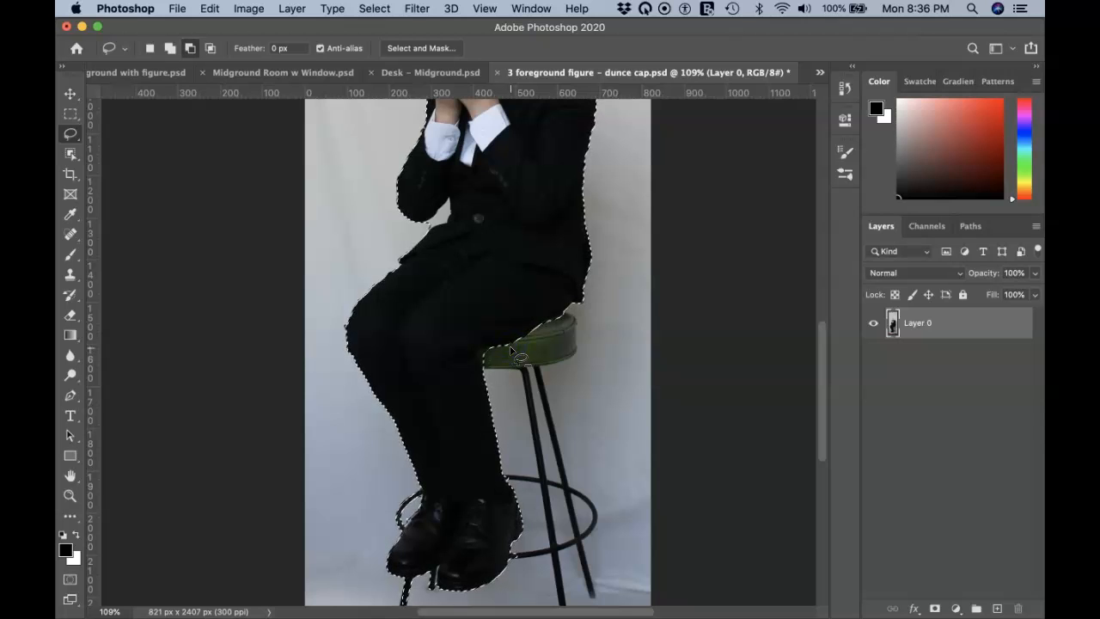
key("alt")
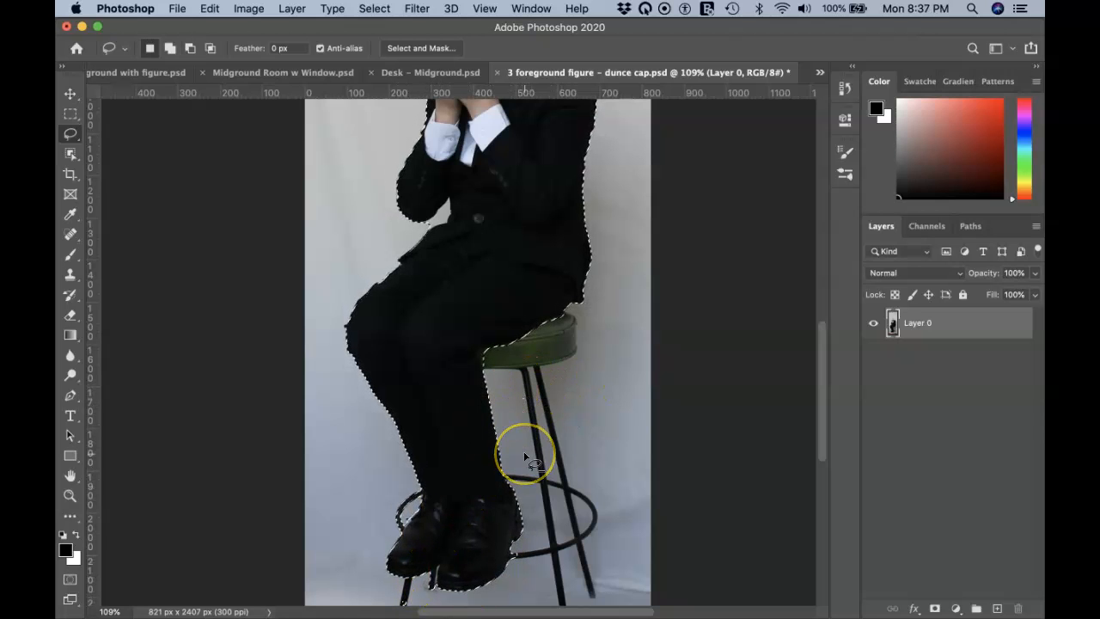
scroll(523, 451, "down", 4)
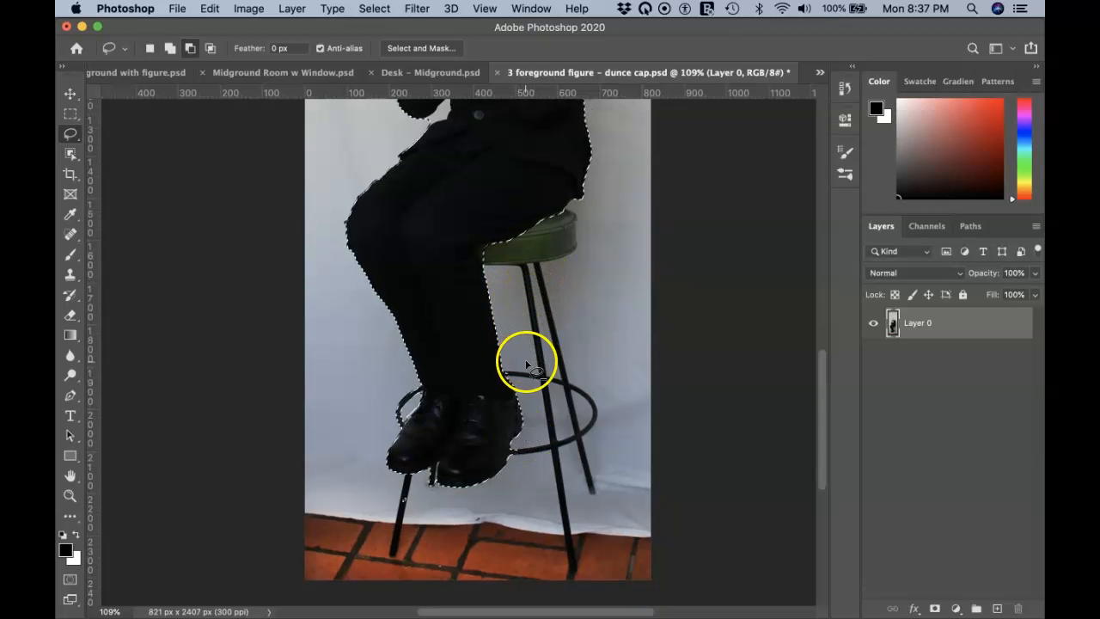
mouse_move(404, 507)
left_mouse_down()
mouse_move(412, 498)
mouse_move(392, 513)
mouse_move(397, 489)
left_mouse_up()
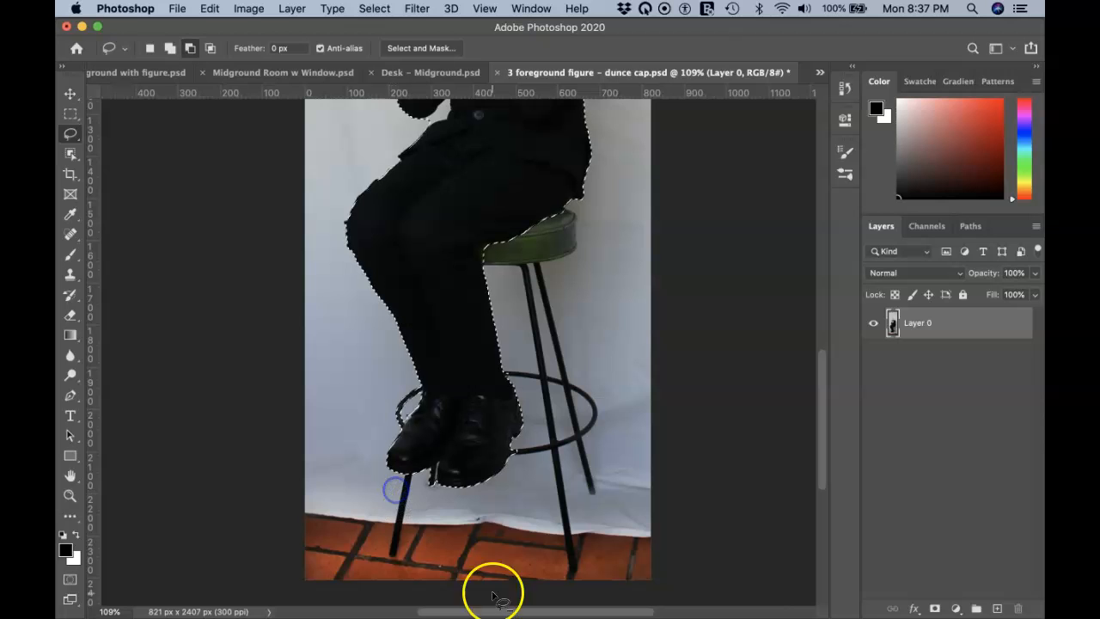
scroll(545, 348, "up", 5)
scroll(546, 350, "up", 10)
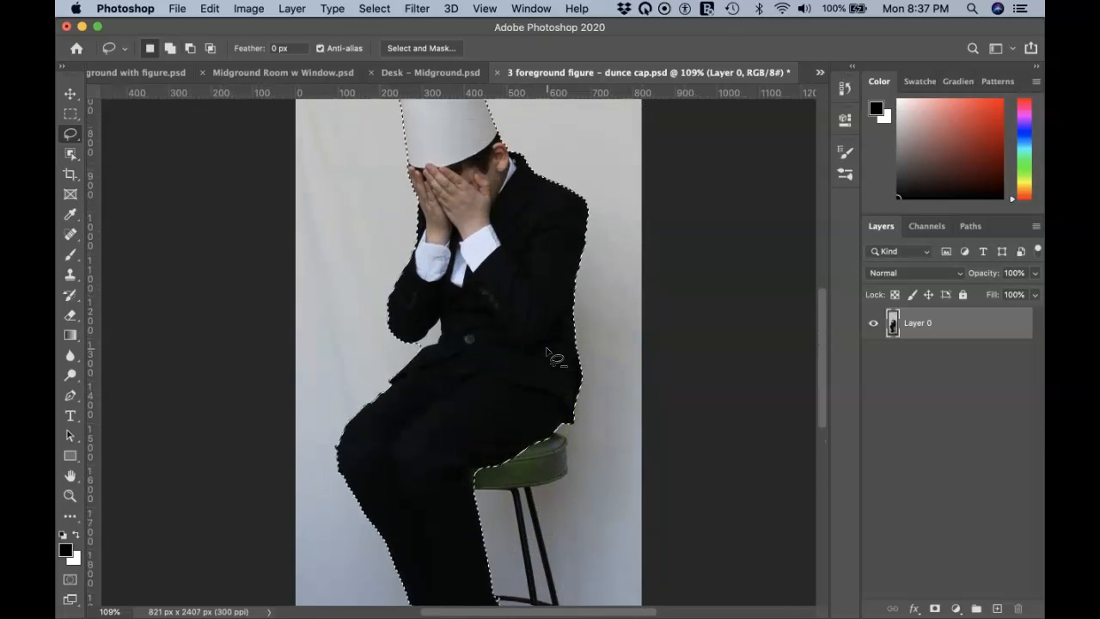
scroll(547, 351, "up", 2)
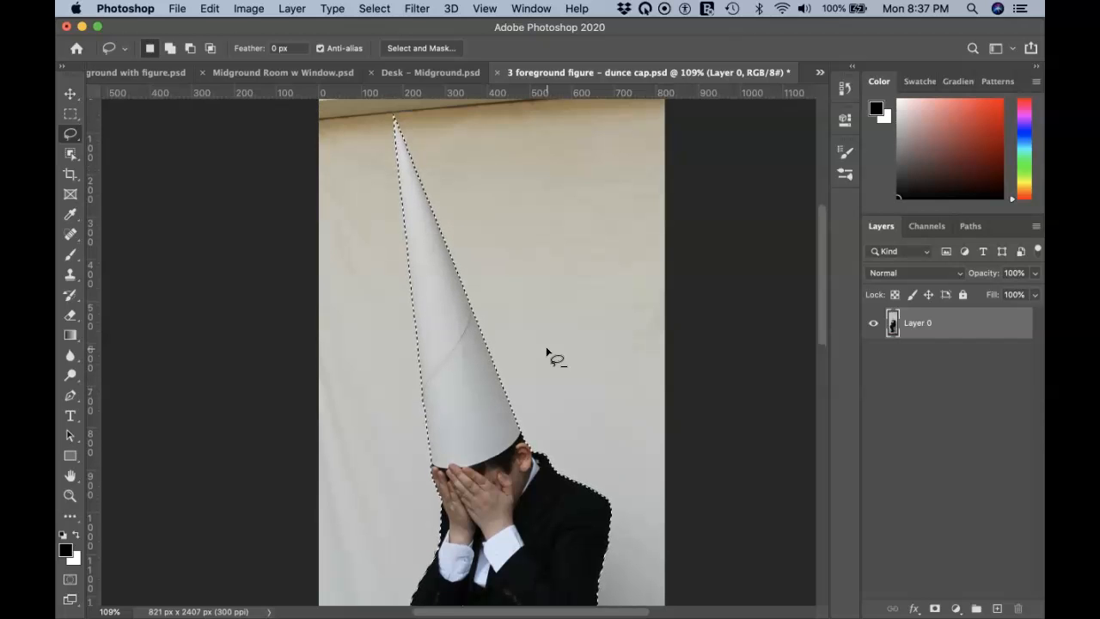
left_click_drag(499, 128, 499, 127)
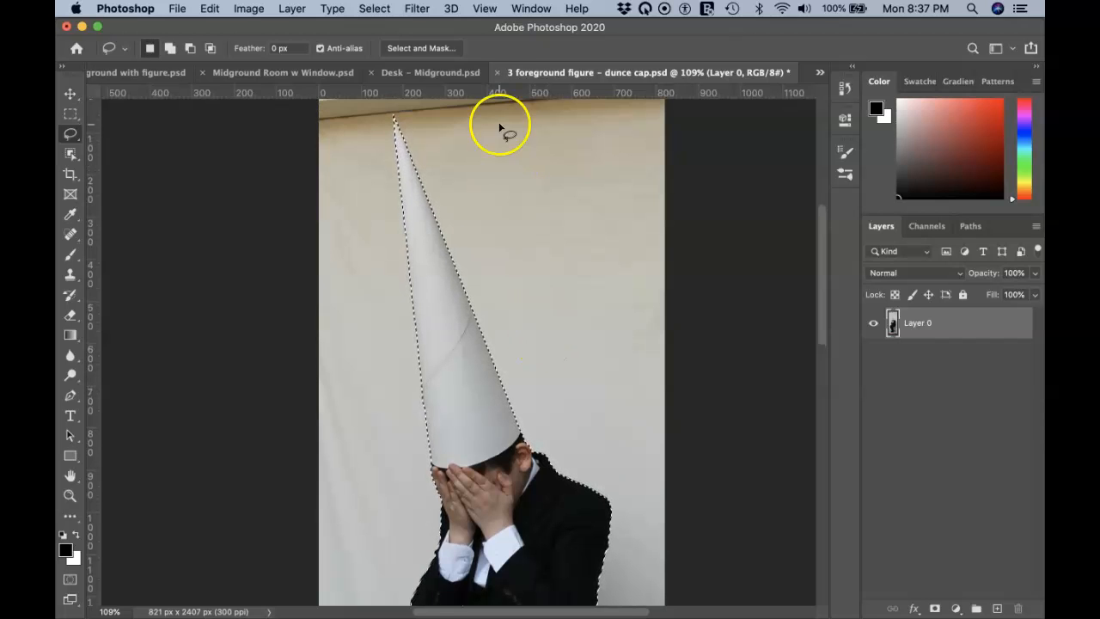
Step: Open Select and Mask with the View Mode set to On Black at 76% opacity
left_click(427, 57)
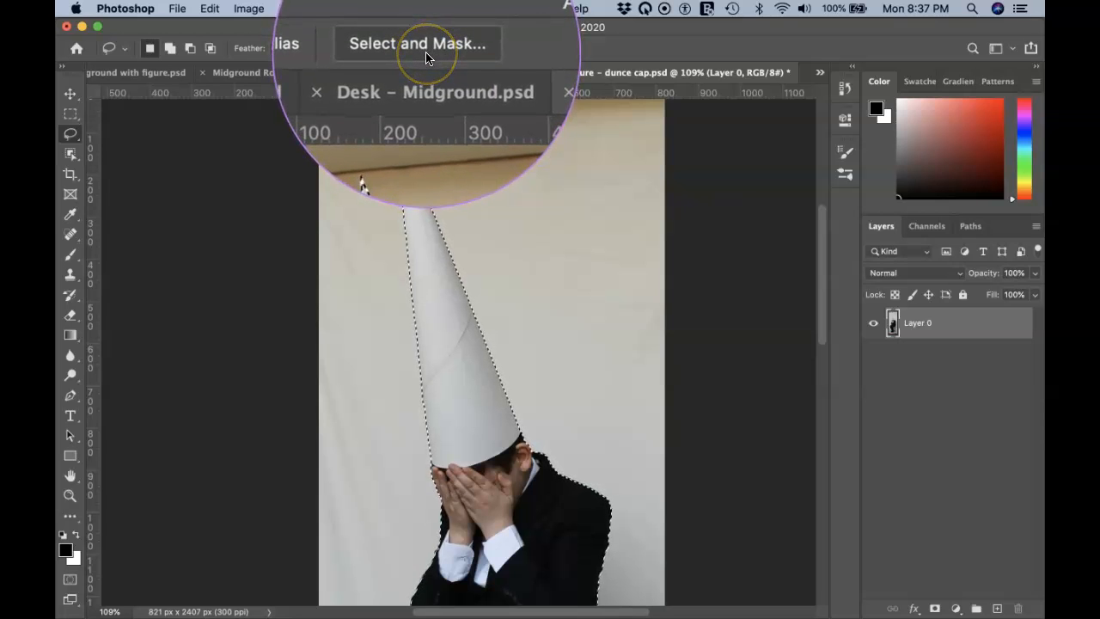
left_click(427, 57)
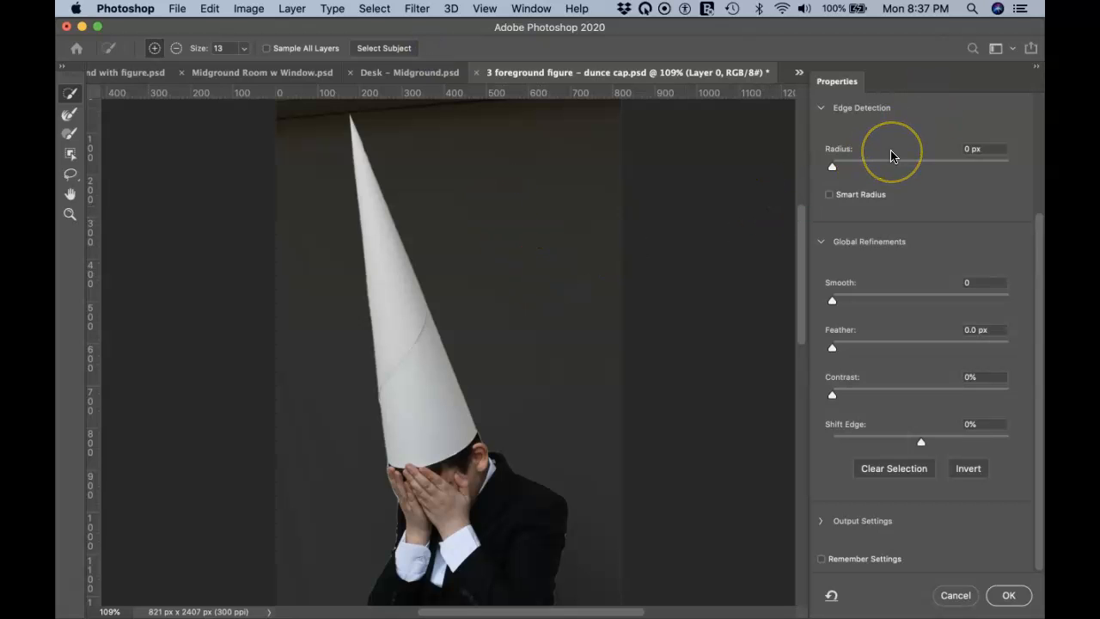
scroll(892, 156, "up", 4)
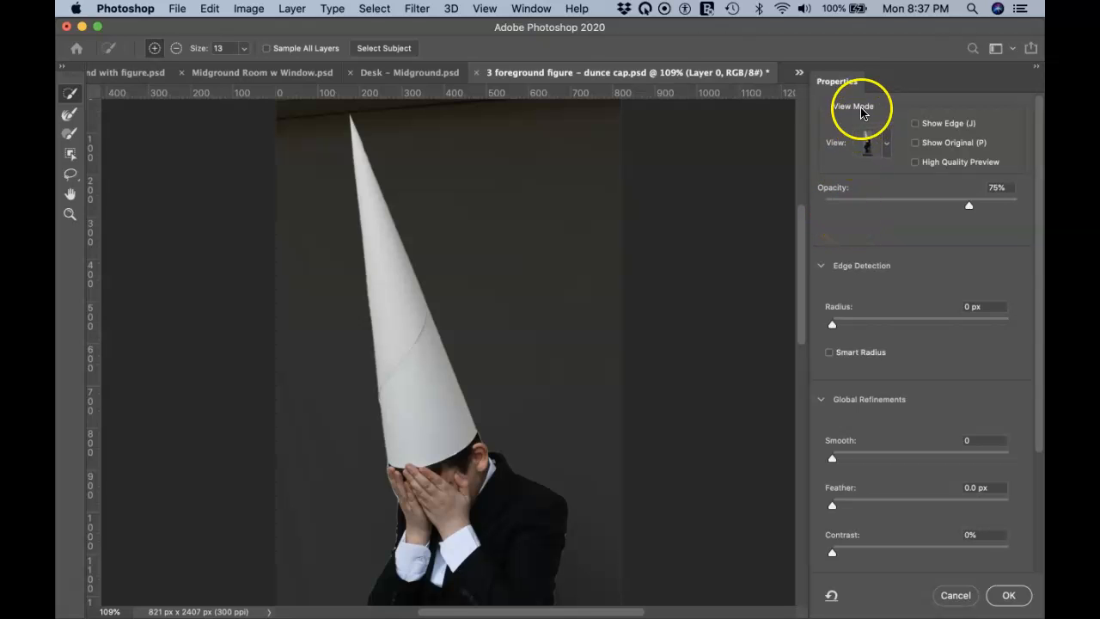
left_click(873, 143)
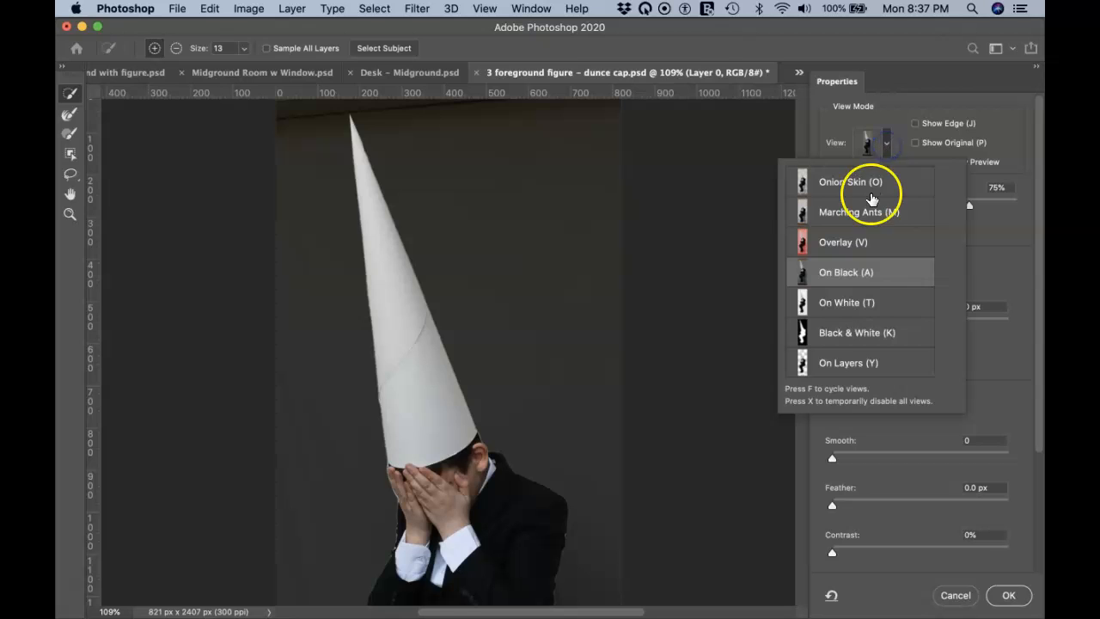
left_click(886, 150)
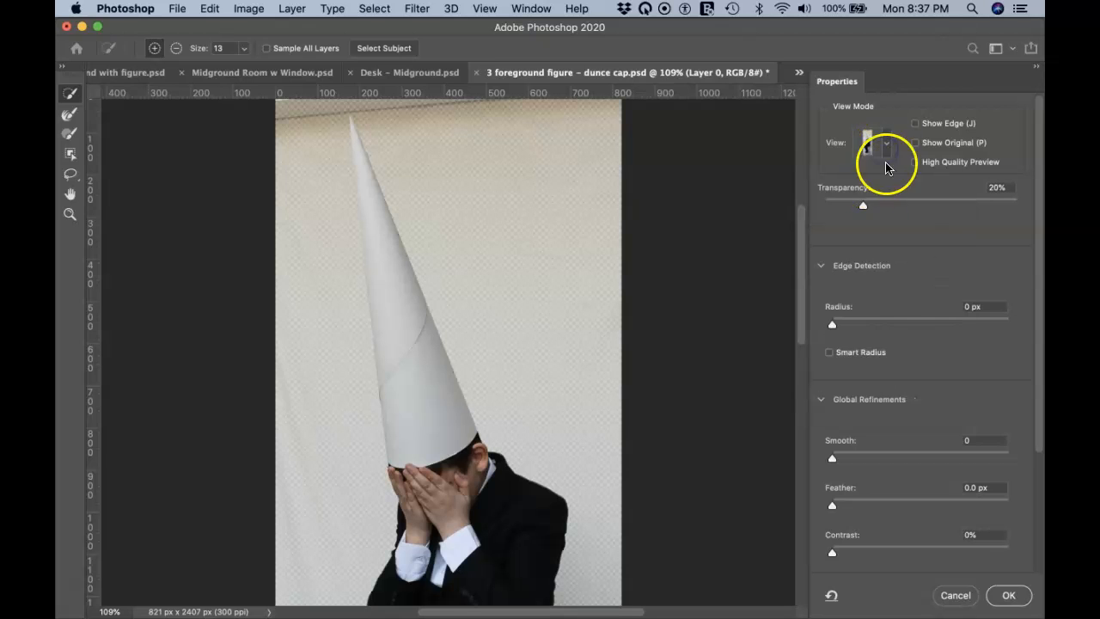
left_click(888, 149)
left_click(864, 273)
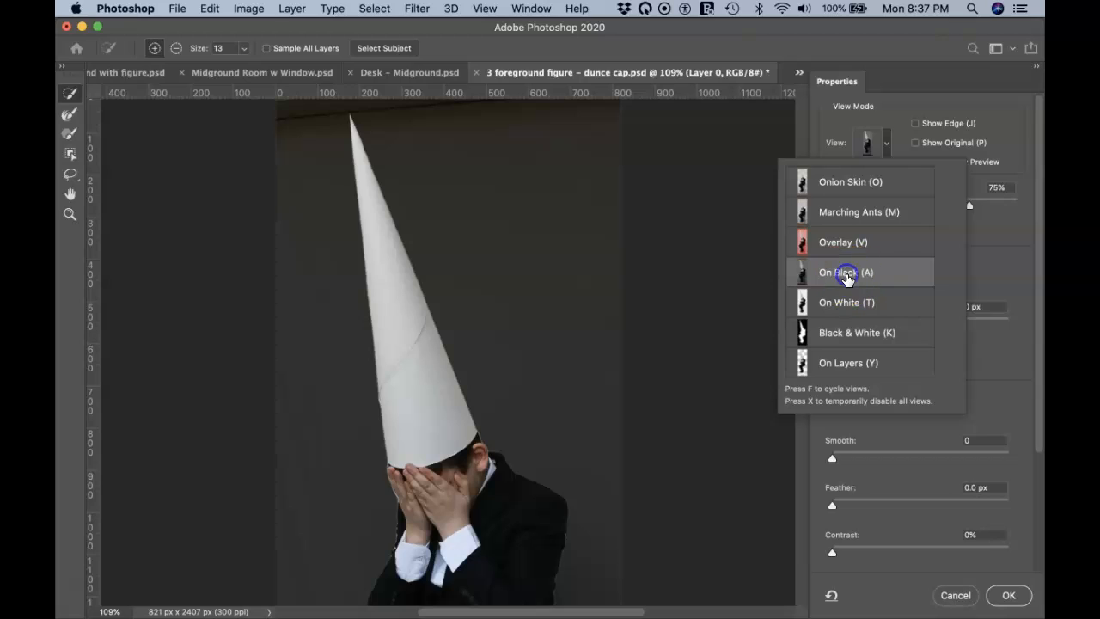
left_click(892, 123)
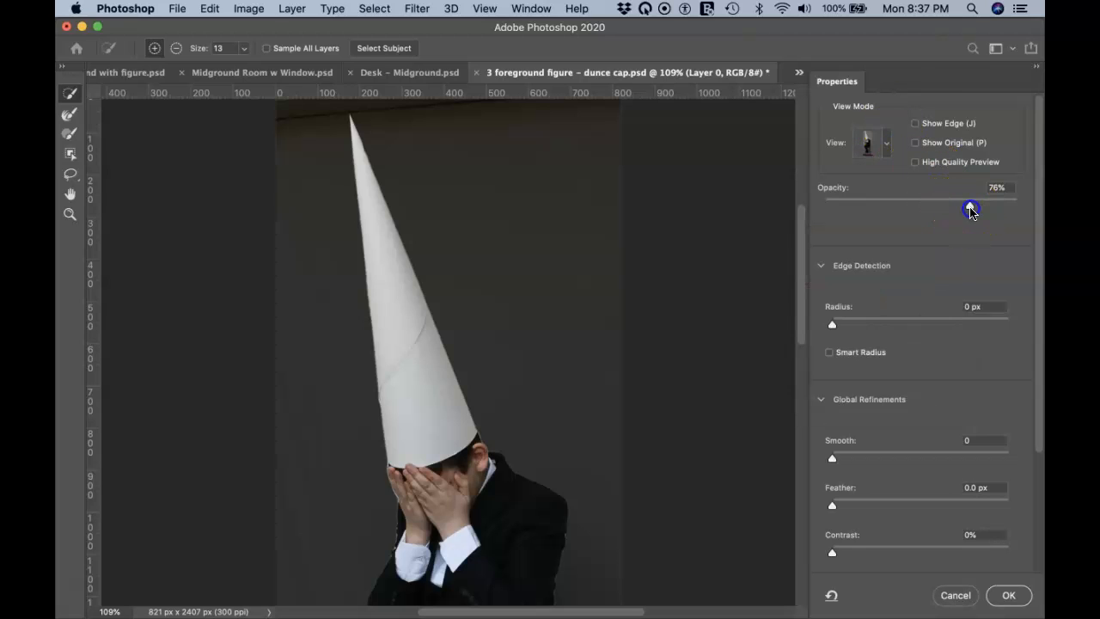
Step: Raise the On Black preview opacity from 76% to 88%
left_click_drag(980, 212, 988, 214)
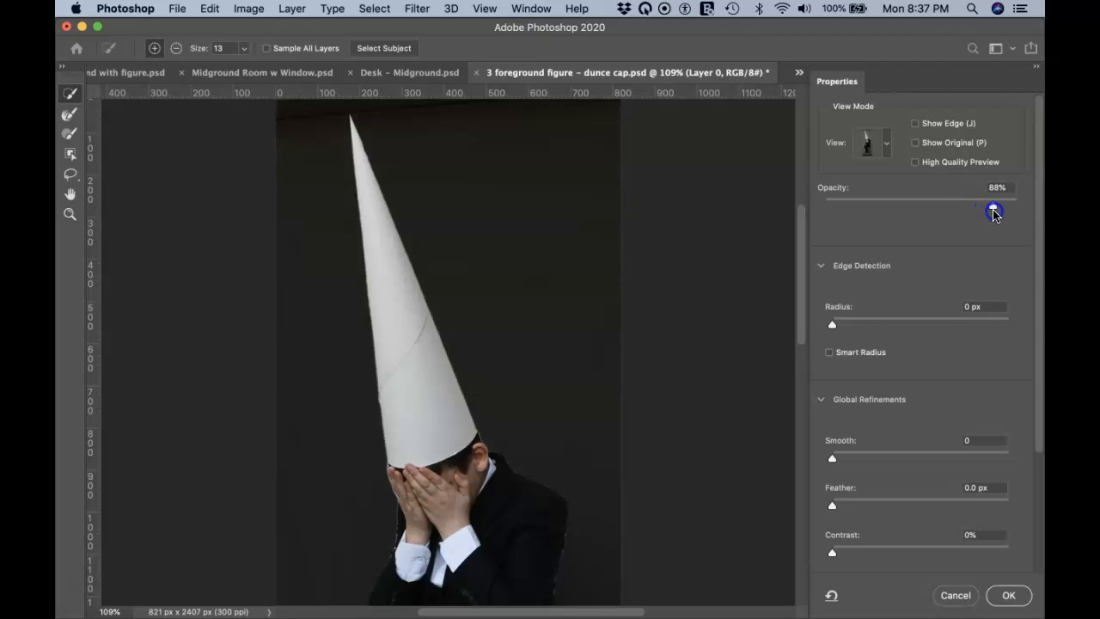
left_click_drag(994, 212, 993, 212)
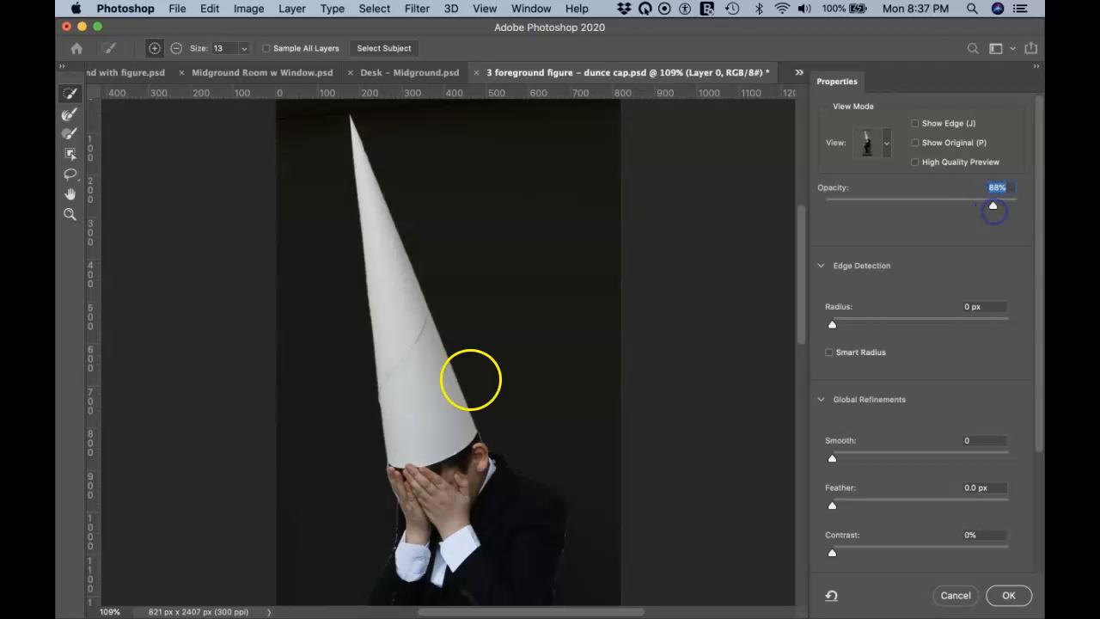
scroll(486, 395, "down", 4)
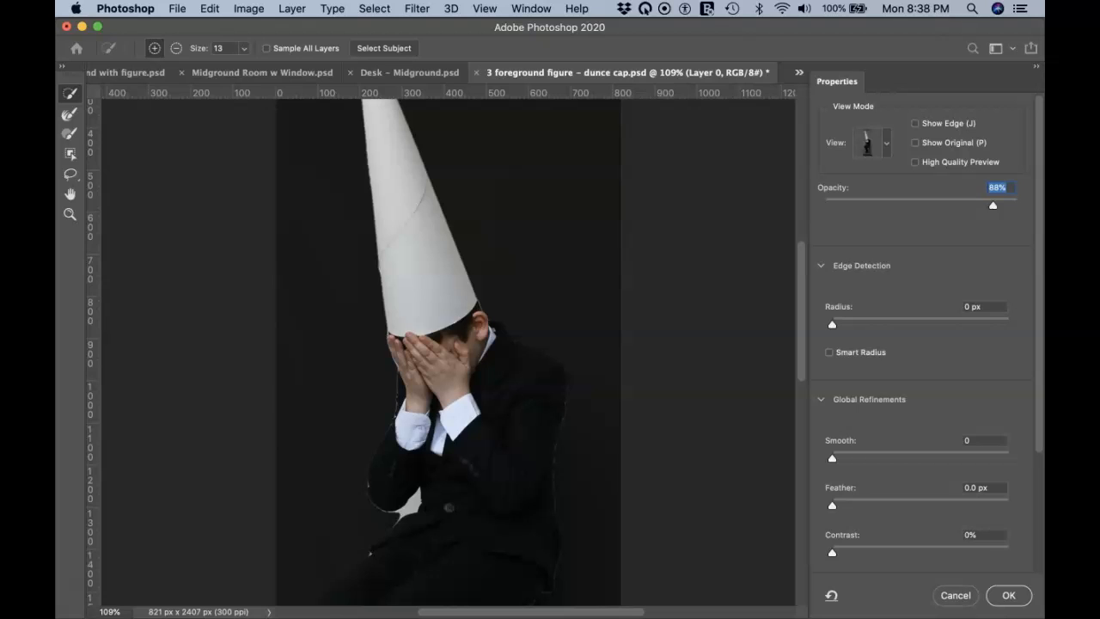
scroll(481, 396, "up", 5)
Step: Paint the Refine Edge Brush over the arm gap and the shoe edges
left_click_drag(383, 389, 408, 376)
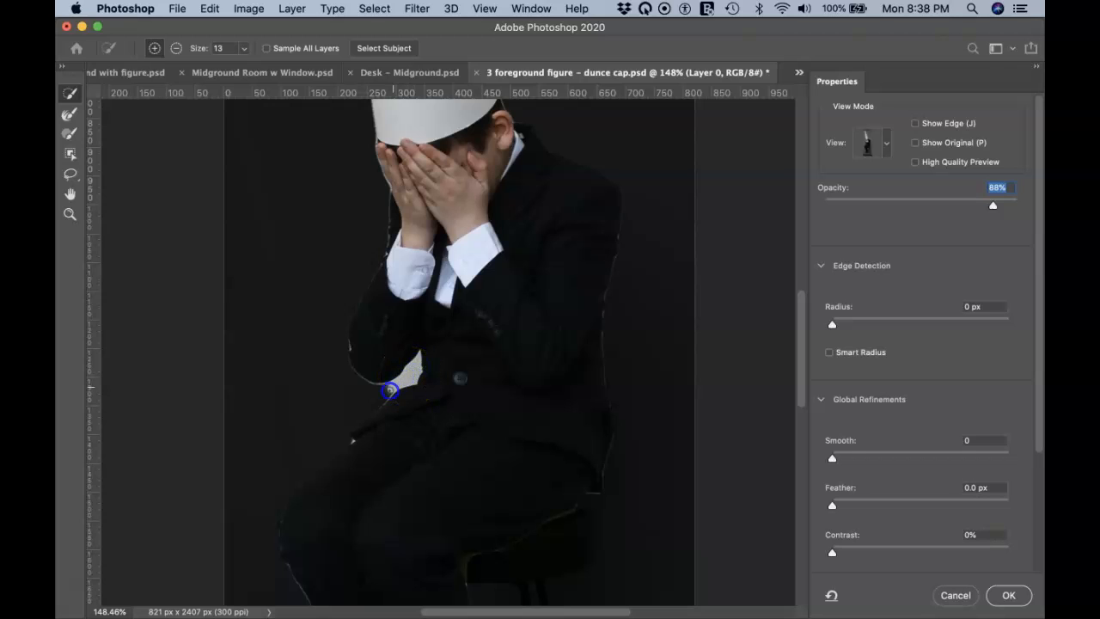
left_click_drag(437, 373, 385, 390)
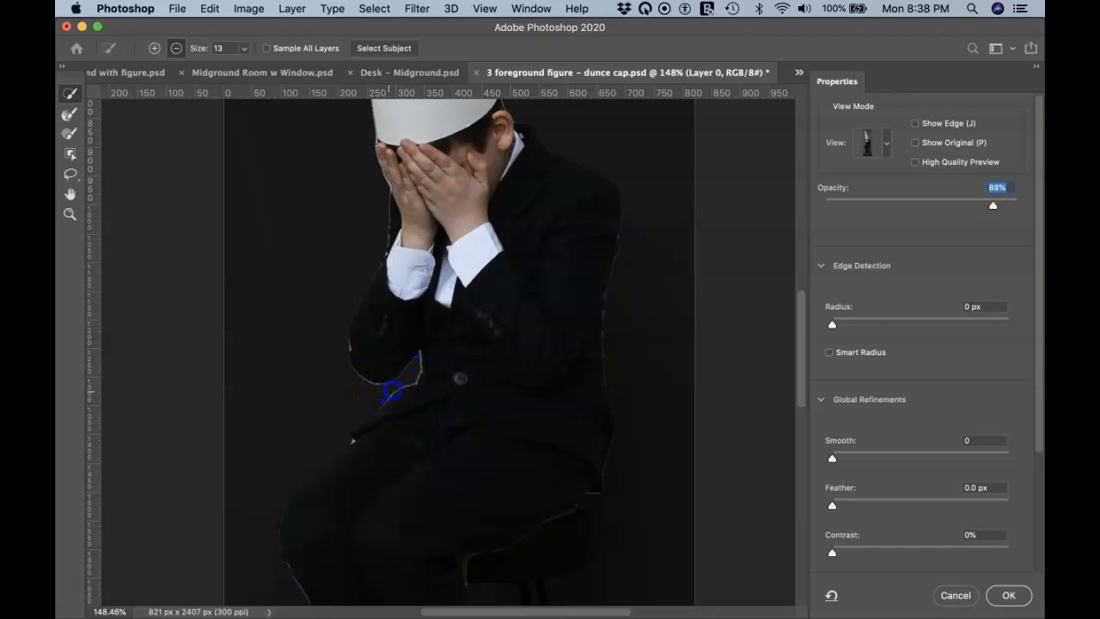
mouse_move(389, 393)
left_mouse_down()
mouse_move(415, 366)
mouse_move(378, 393)
mouse_move(411, 369)
mouse_move(385, 392)
mouse_move(409, 375)
mouse_move(403, 418)
mouse_move(432, 396)
mouse_move(472, 388)
left_mouse_up()
scroll(471, 387, "down", 10)
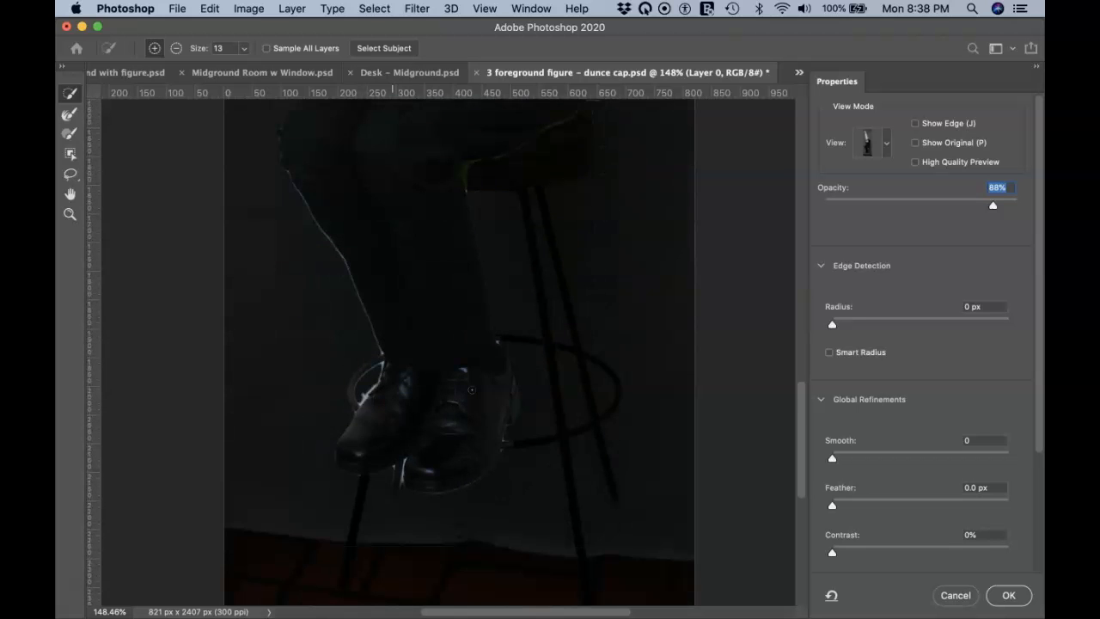
left_click_drag(402, 394, 369, 397)
scroll(369, 398, "up", 10)
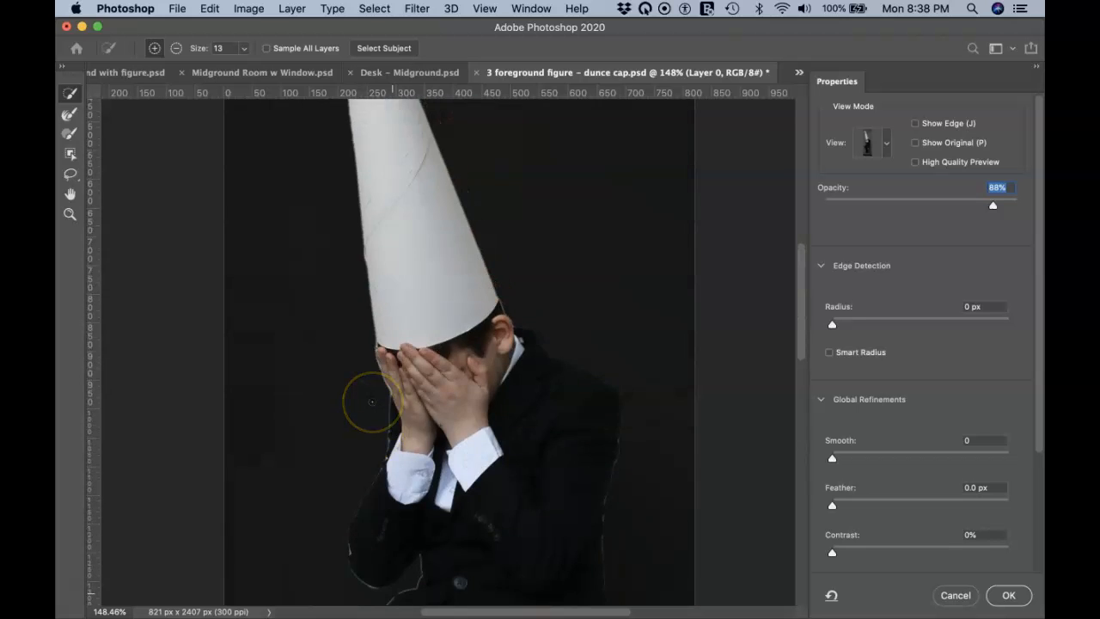
scroll(372, 402, "up", 6)
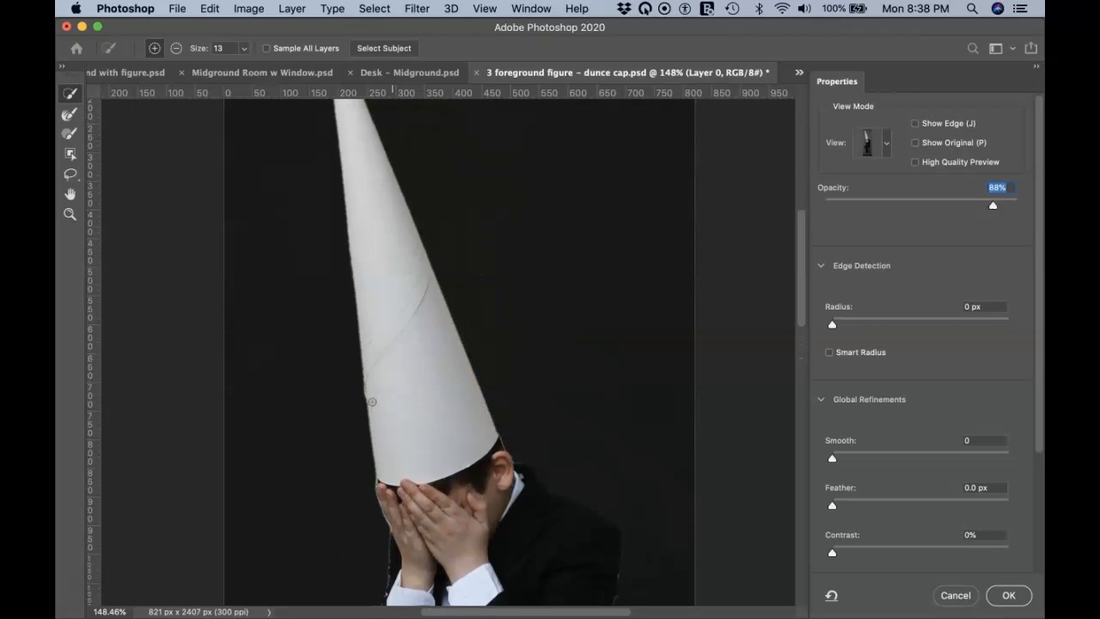
scroll(371, 401, "up", 1)
scroll(371, 401, "down", 6)
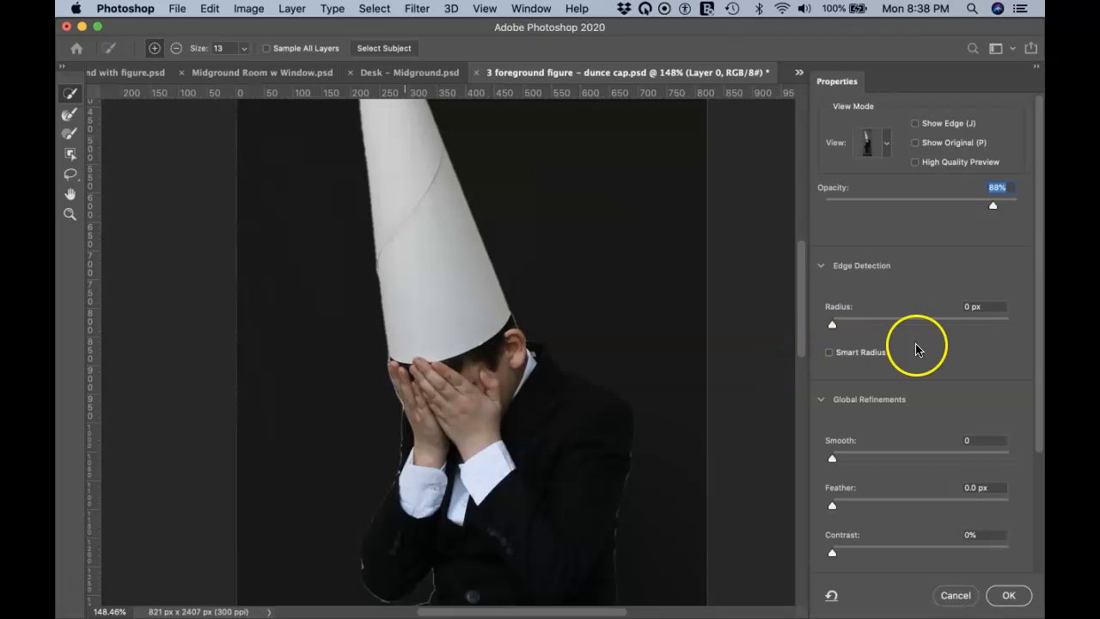
scroll(898, 352, "down", 3)
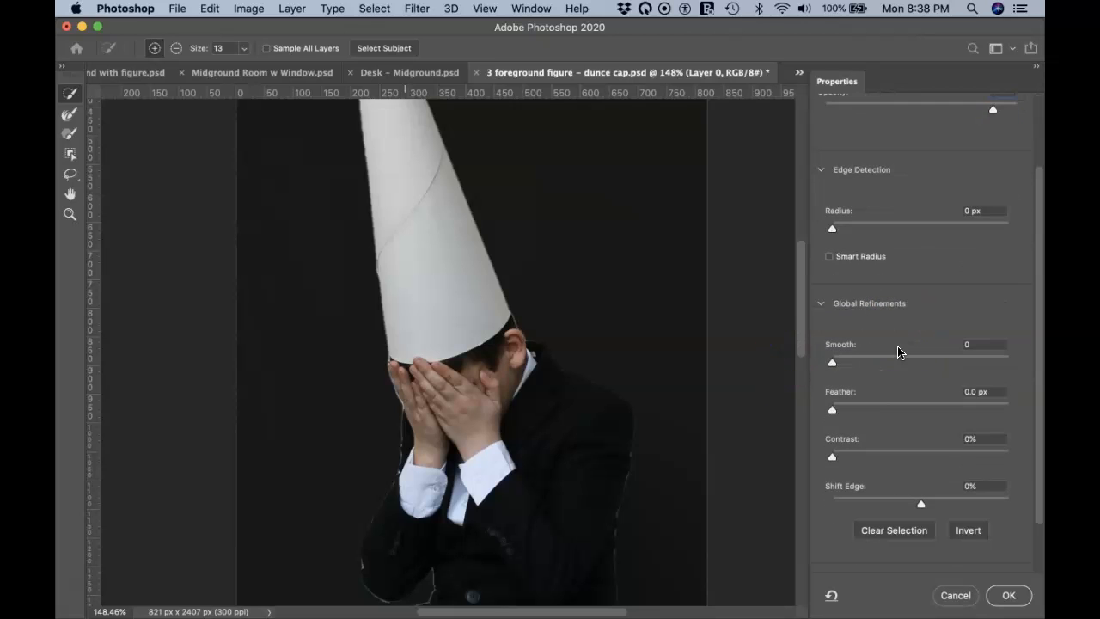
scroll(898, 351, "down", 2)
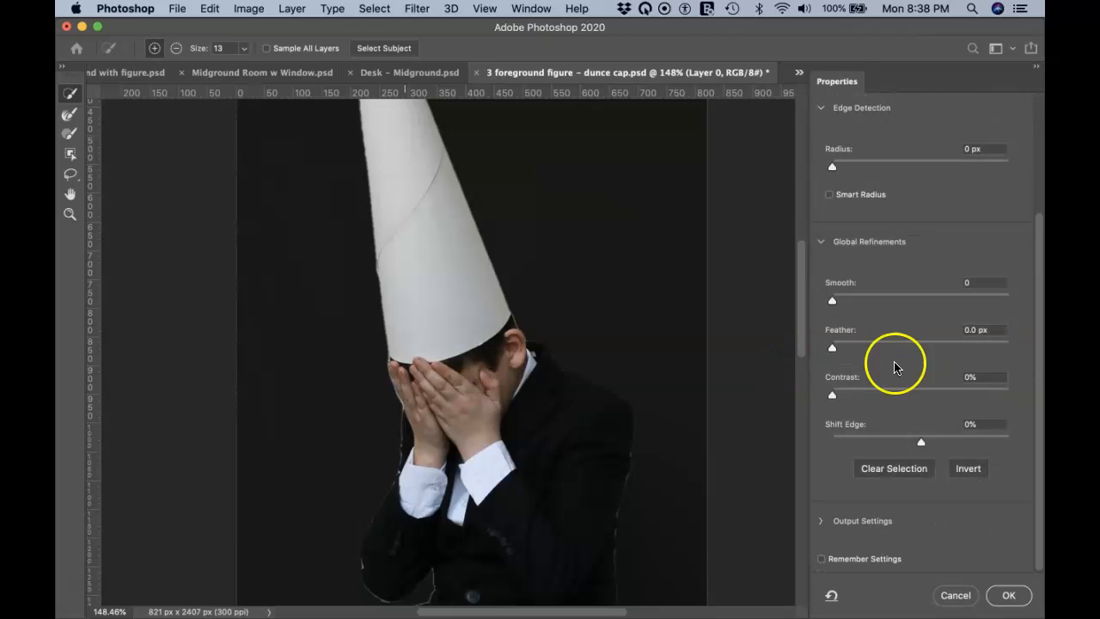
Step: Set Smooth to 3 and Shift Edge to -61%, then apply the refined selection
left_click(834, 302)
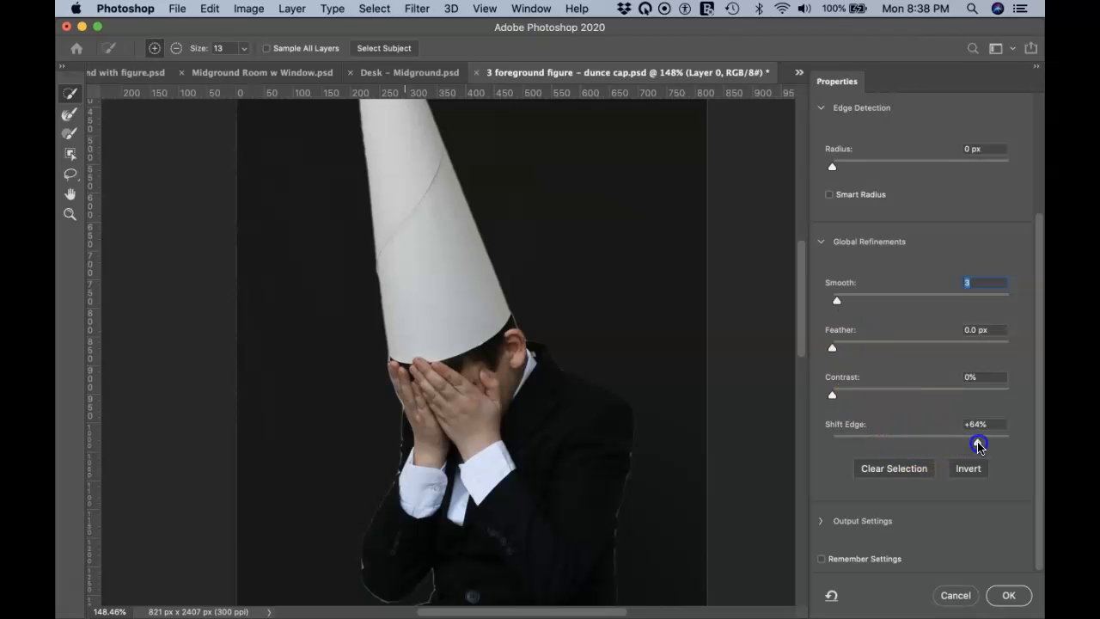
left_click_drag(981, 444, 992, 446)
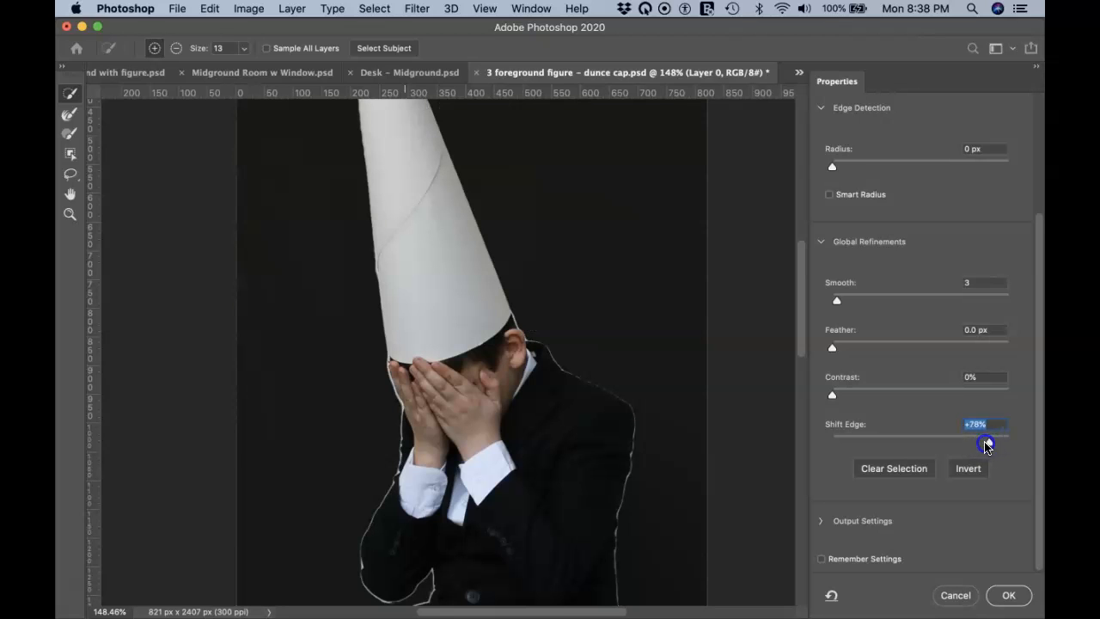
left_click_drag(866, 445, 867, 448)
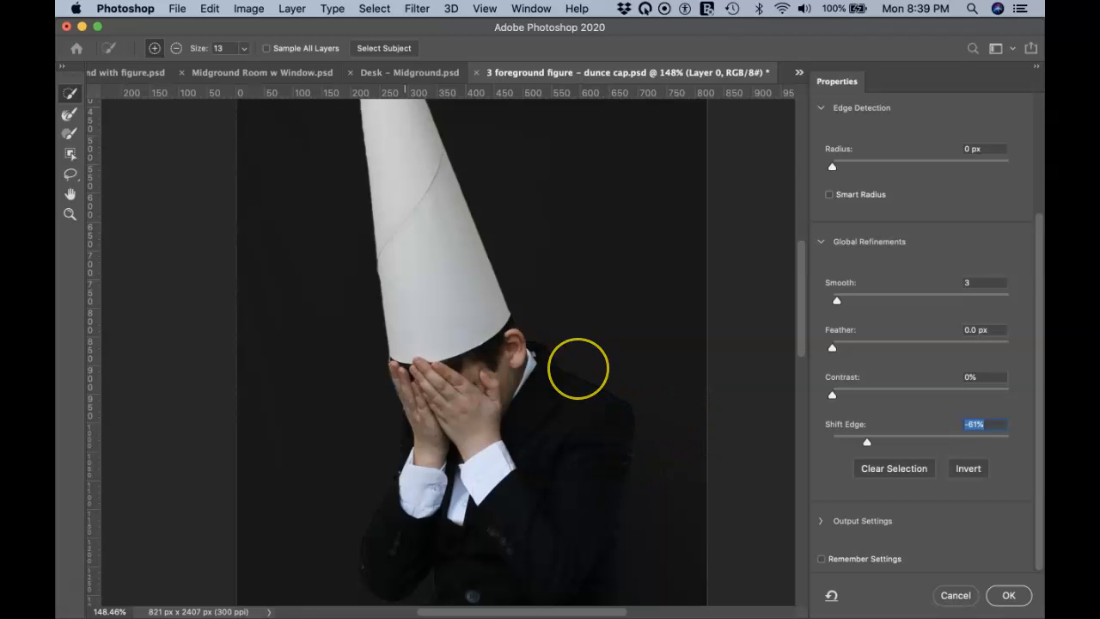
scroll(578, 369, "up", 5)
scroll(578, 369, "down", 10)
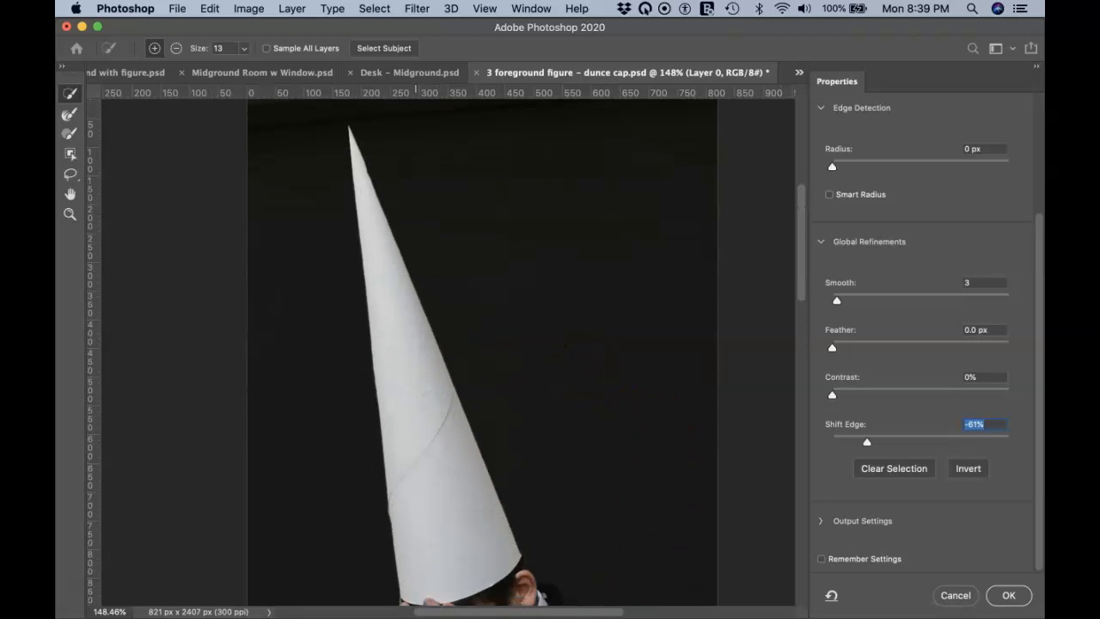
scroll(407, 293, "down", 5)
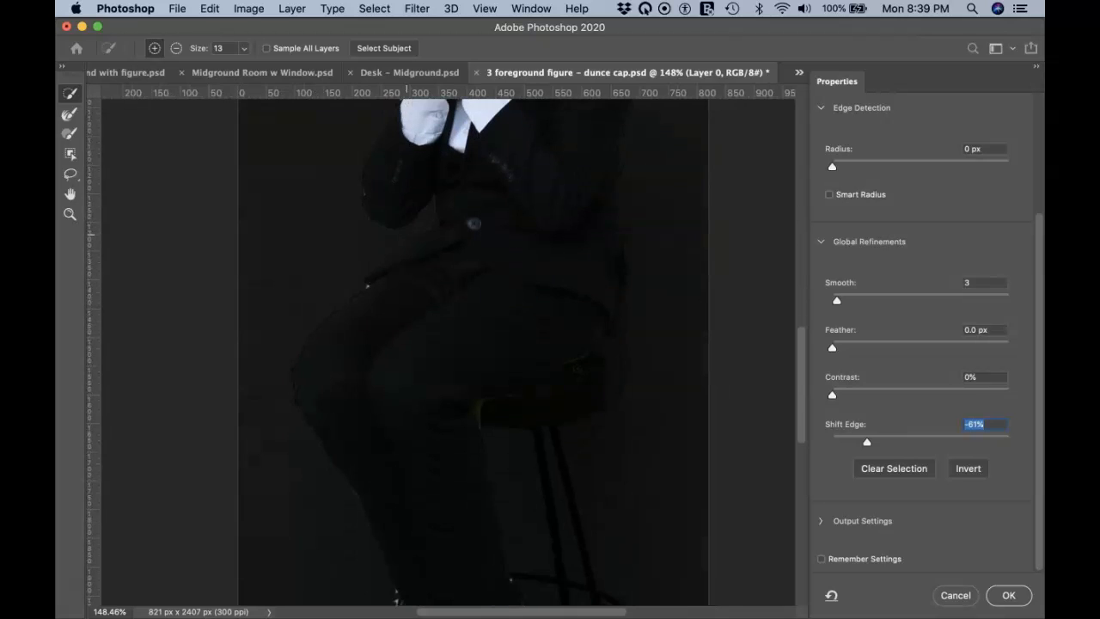
scroll(407, 292, "right", 1)
scroll(397, 391, "up", 8)
scroll(398, 391, "up", 4)
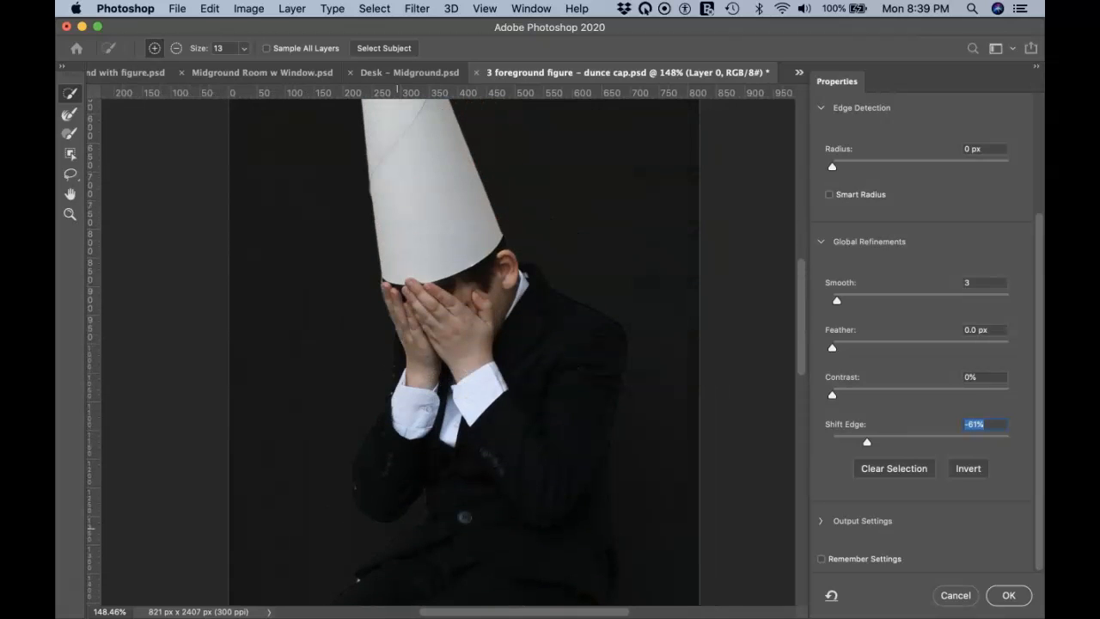
scroll(398, 391, "up", 2)
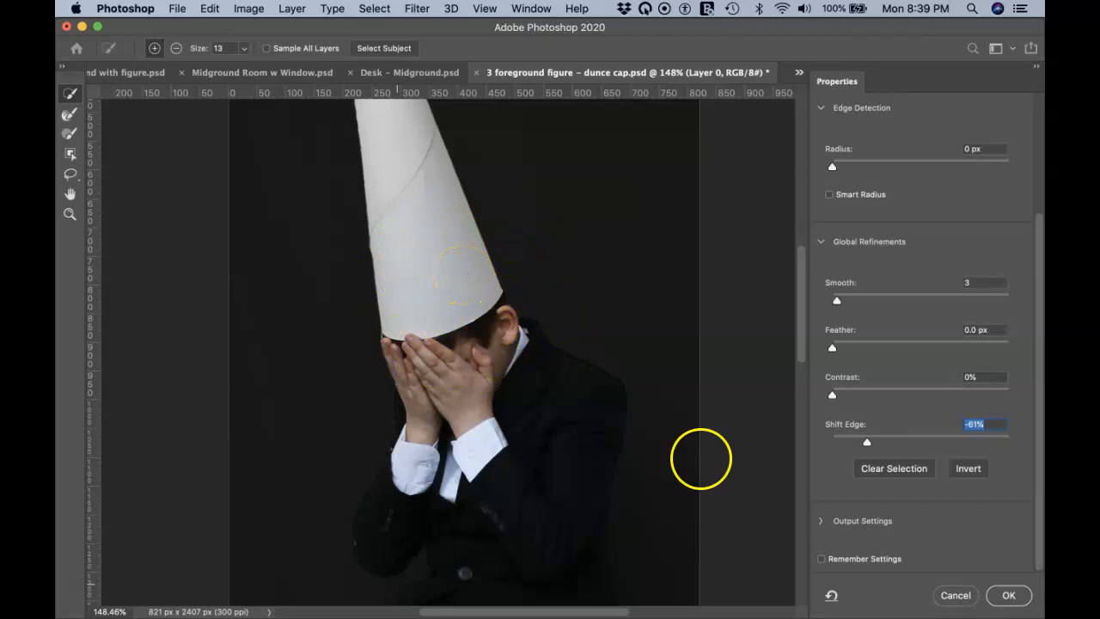
left_click(1010, 596)
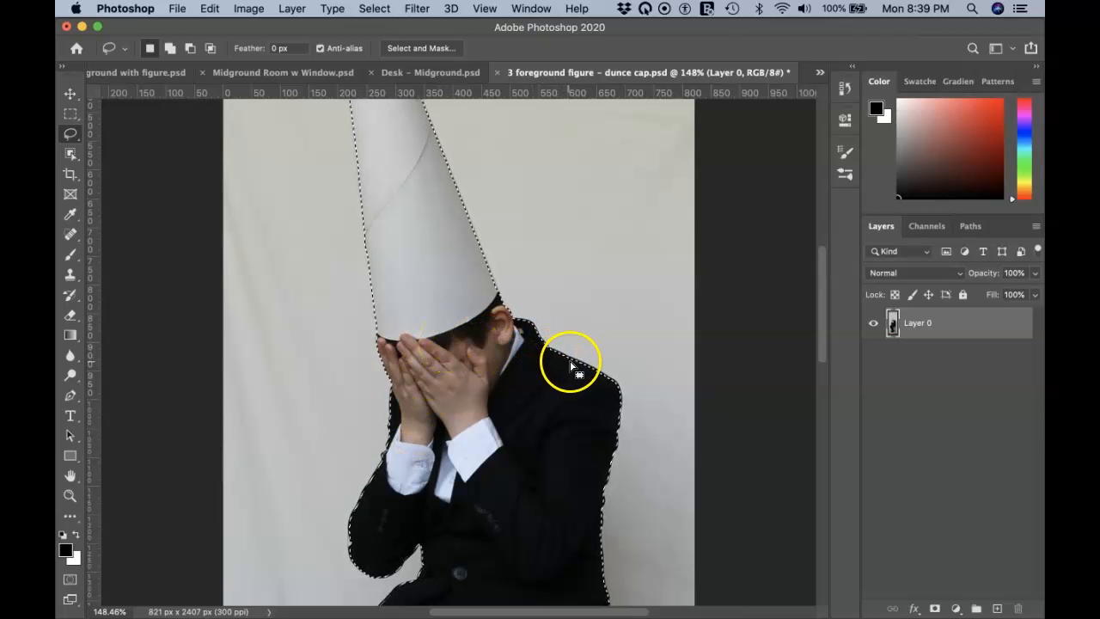
Step: Zoom in to check the selection along the shoulder, zoom back out, and pick the Move tool
scroll(571, 362, "up", 5)
scroll(571, 362, "up", 5)
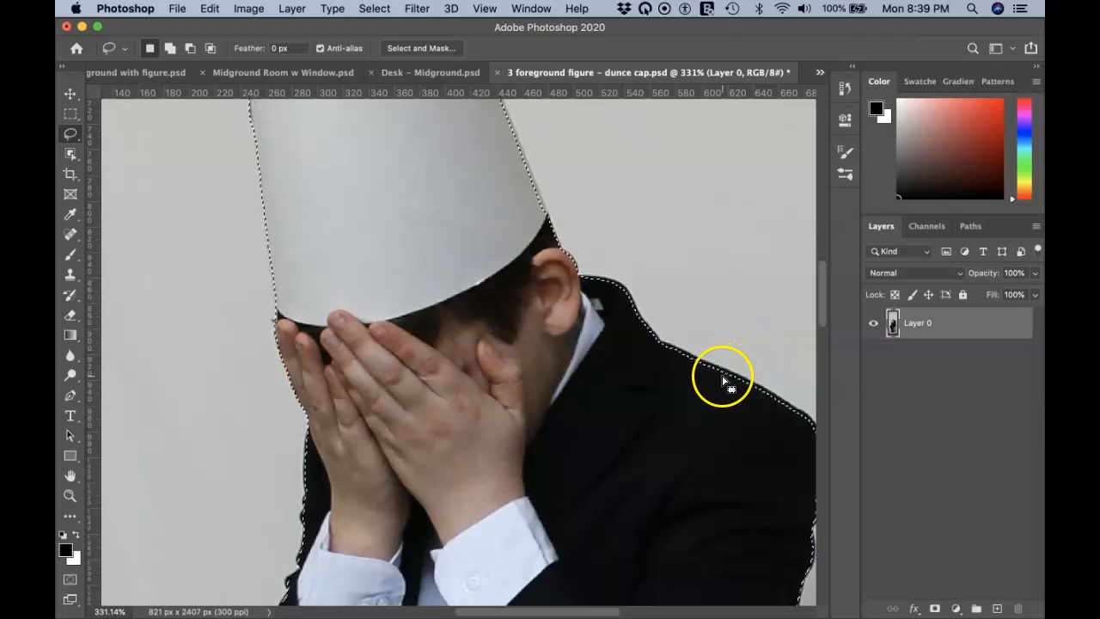
scroll(561, 329, "down", 1)
scroll(561, 330, "down", 10)
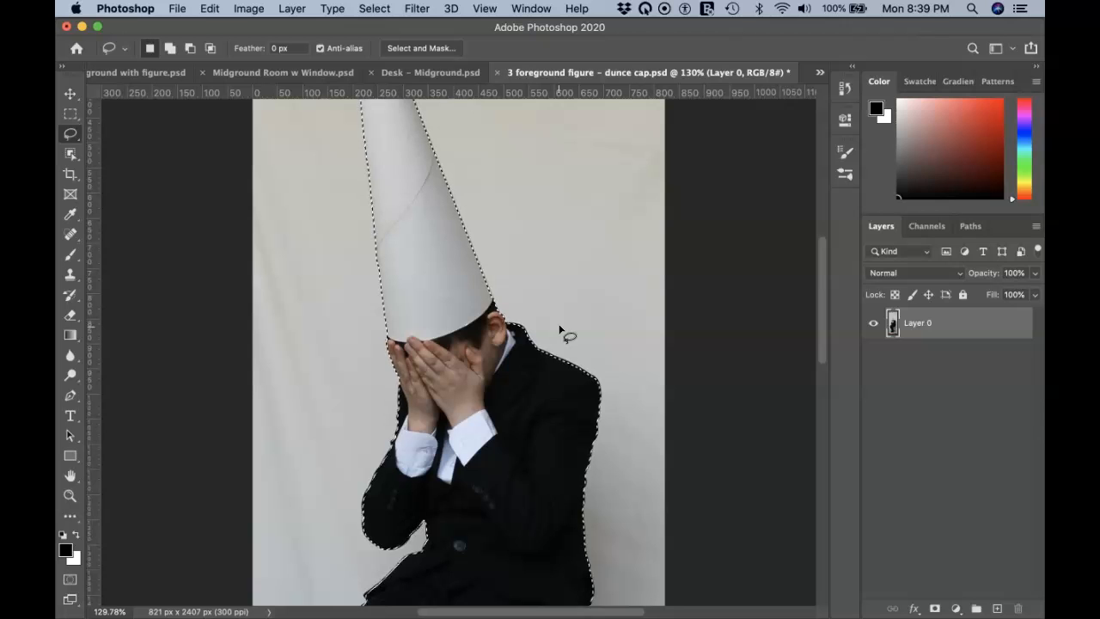
key("v")
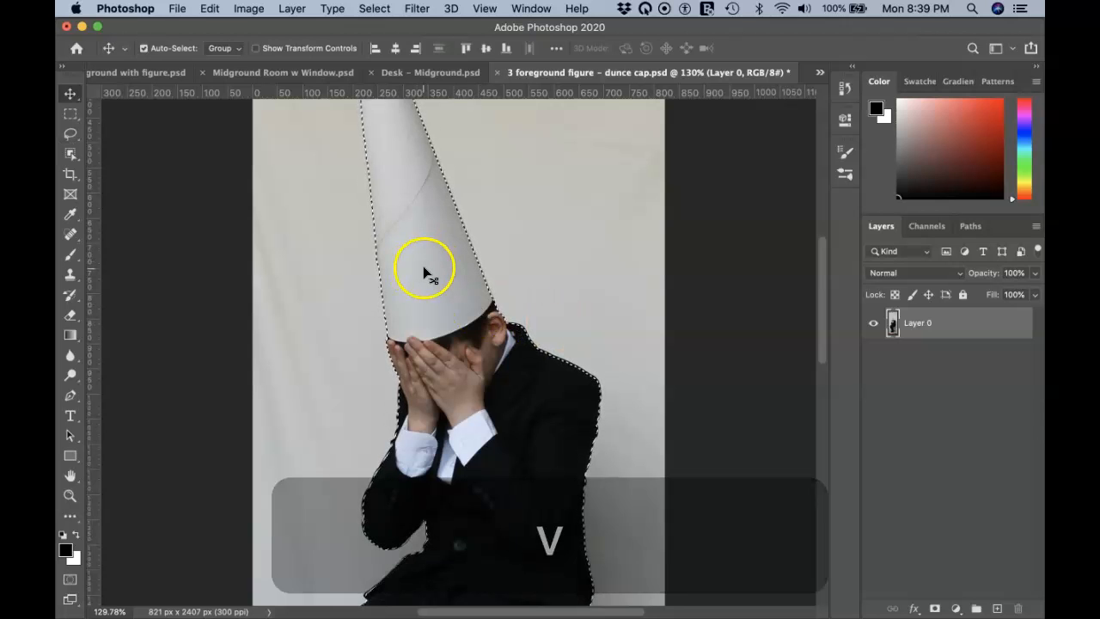
Step: Drag the selected boy with the dunce cap into the Midground Room composite as Layer 2
left_click_drag(429, 266, 313, 74)
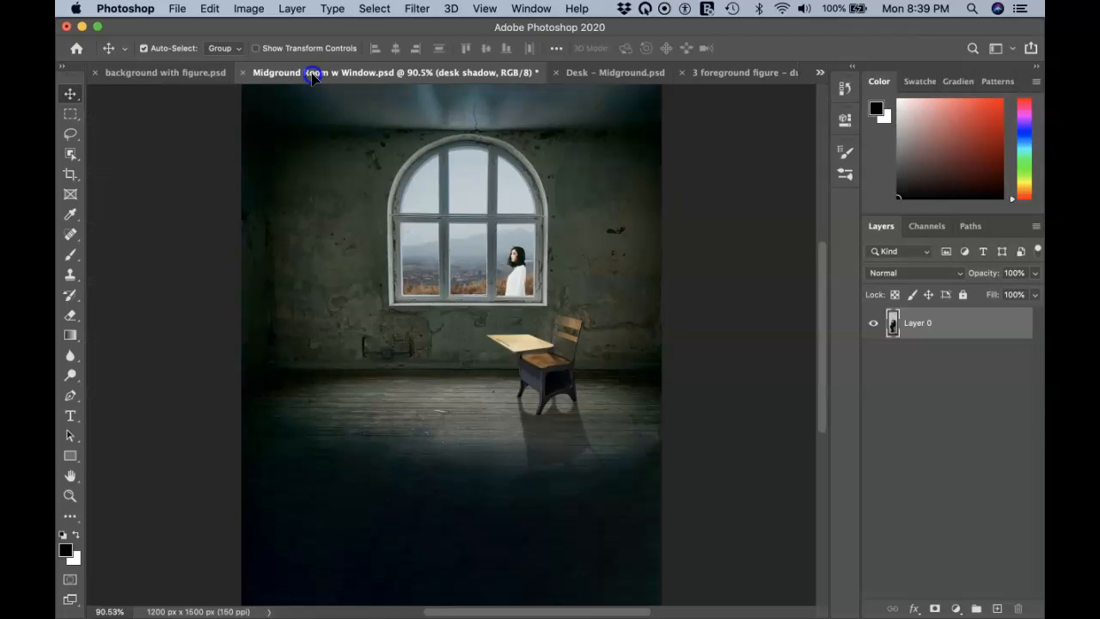
left_click_drag(420, 324, 387, 380)
key("super+z")
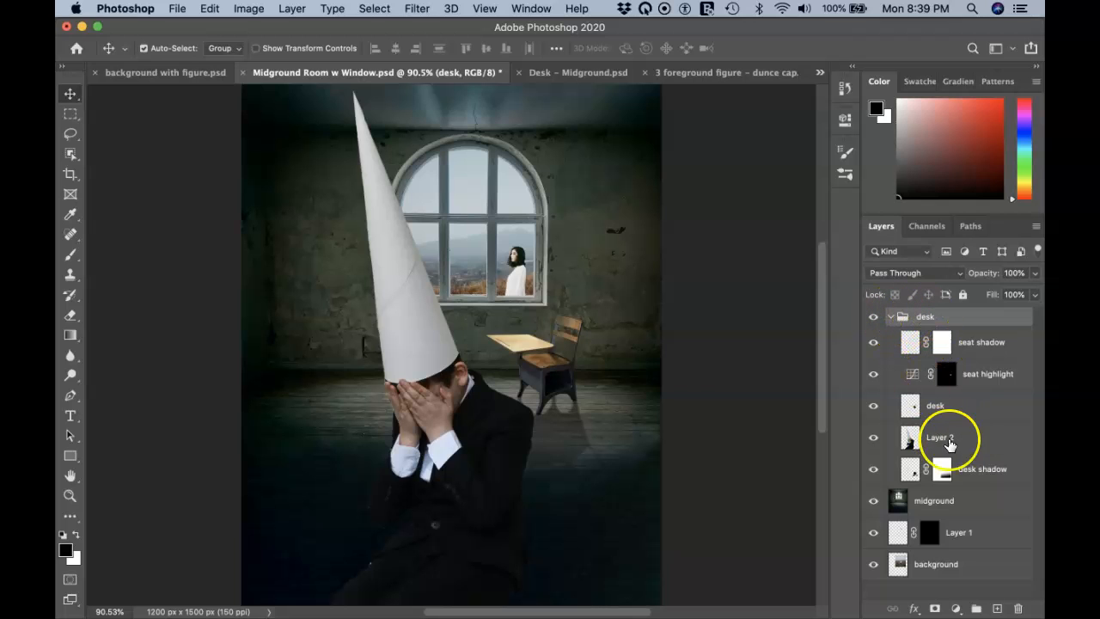
Step: Put Layer 2 above the desk group and shift the boy about 70 px left
left_click_drag(507, 443, 511, 447)
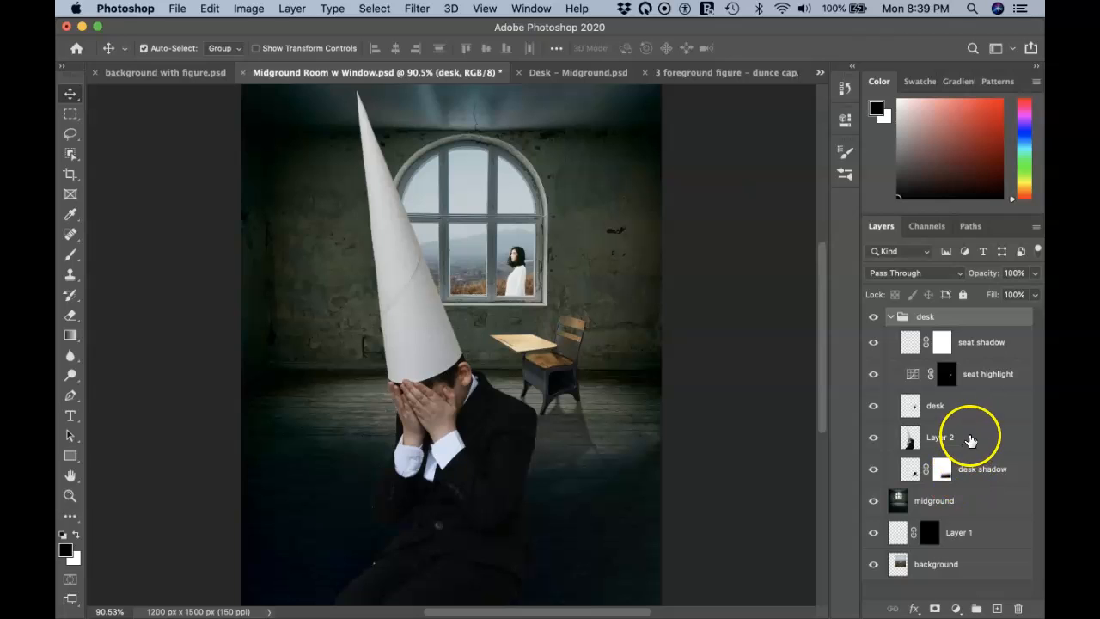
left_click_drag(970, 438, 969, 309)
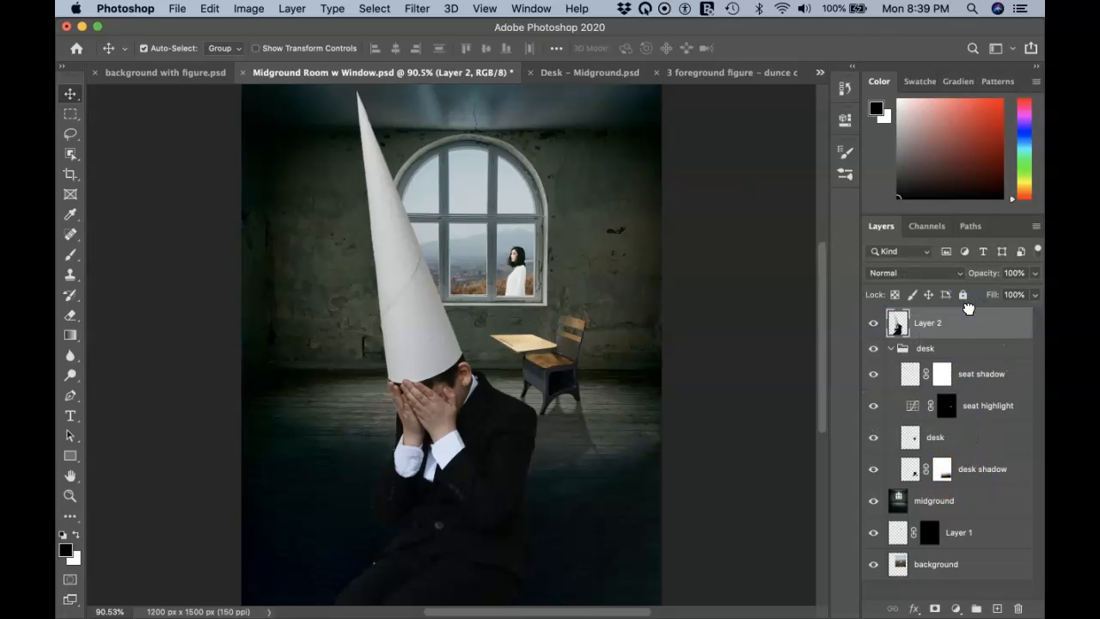
left_click_drag(432, 419, 388, 426)
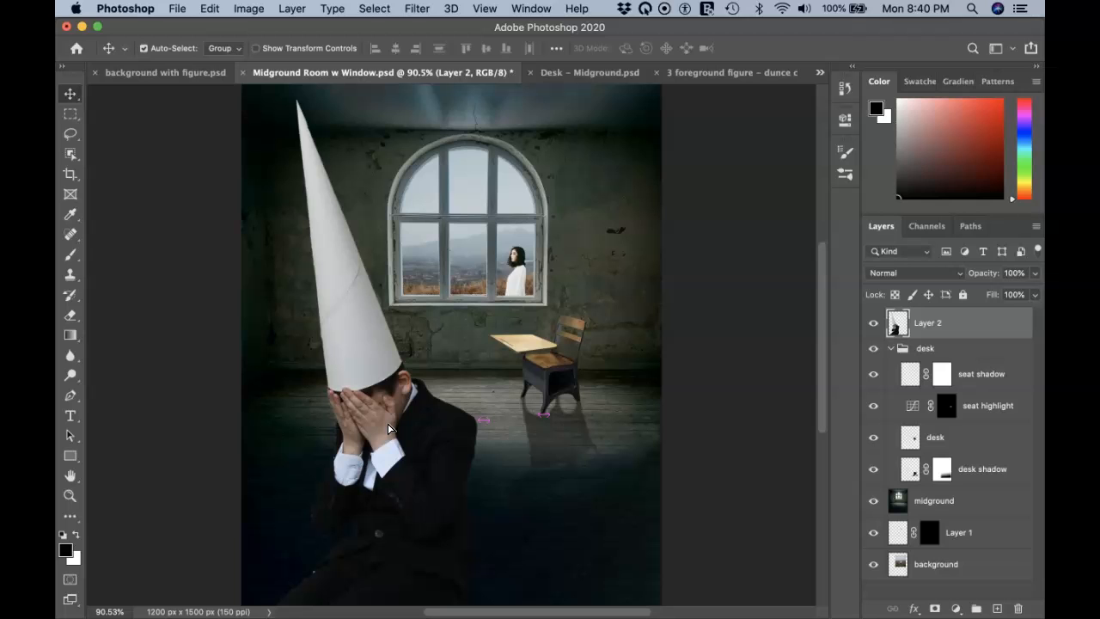
Step: Flip the boy horizontally, then lower, enlarge and tilt him so the cap leans toward the window
key("super+t")
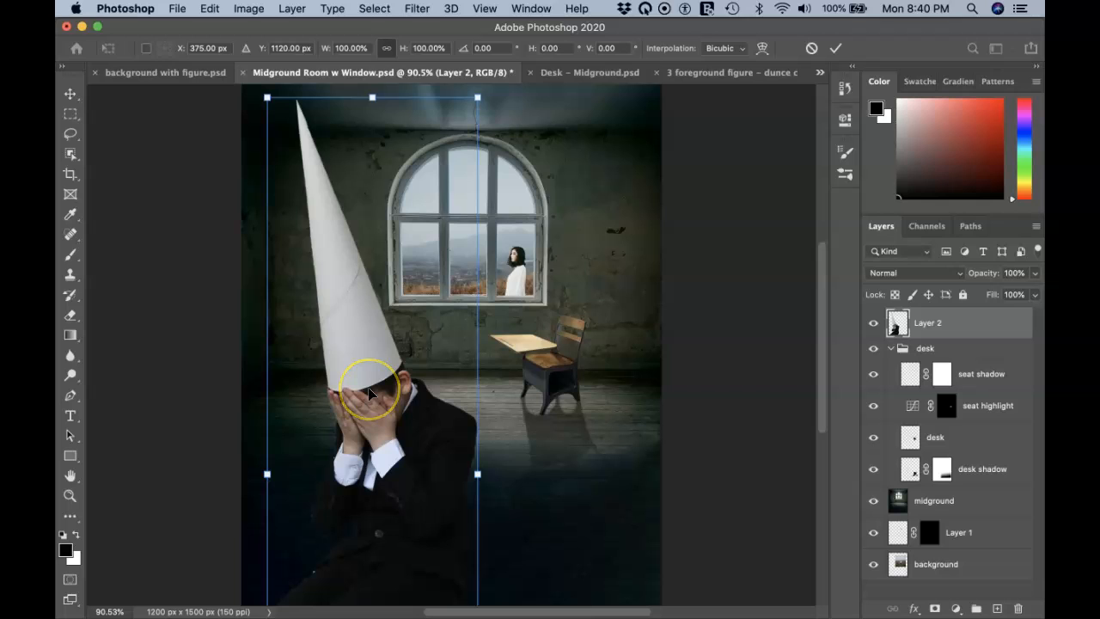
right_click(373, 384)
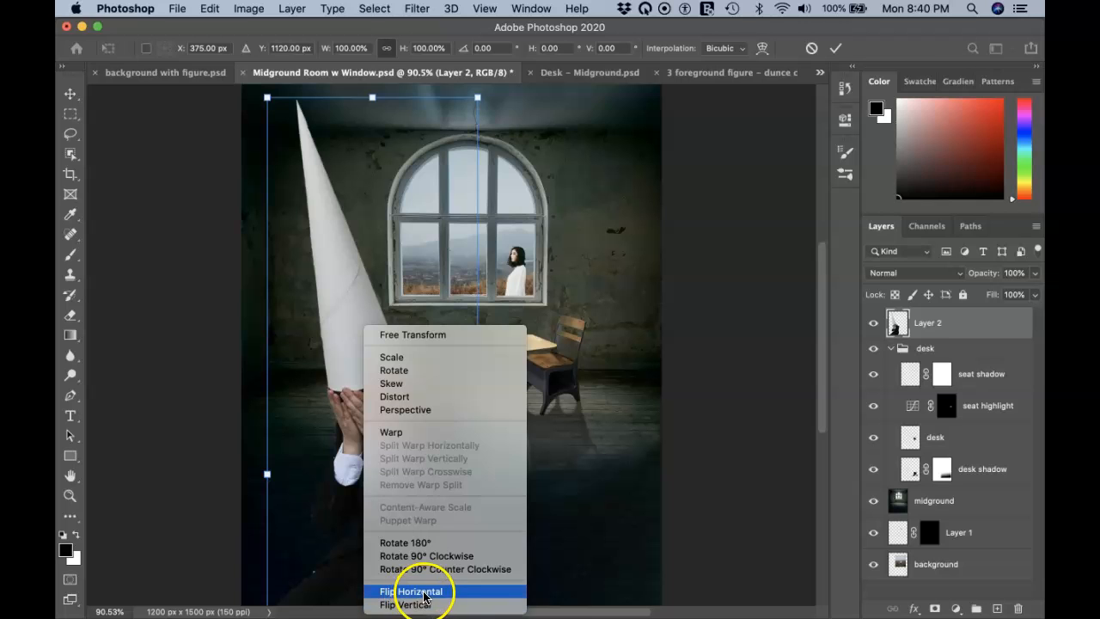
left_click(461, 597)
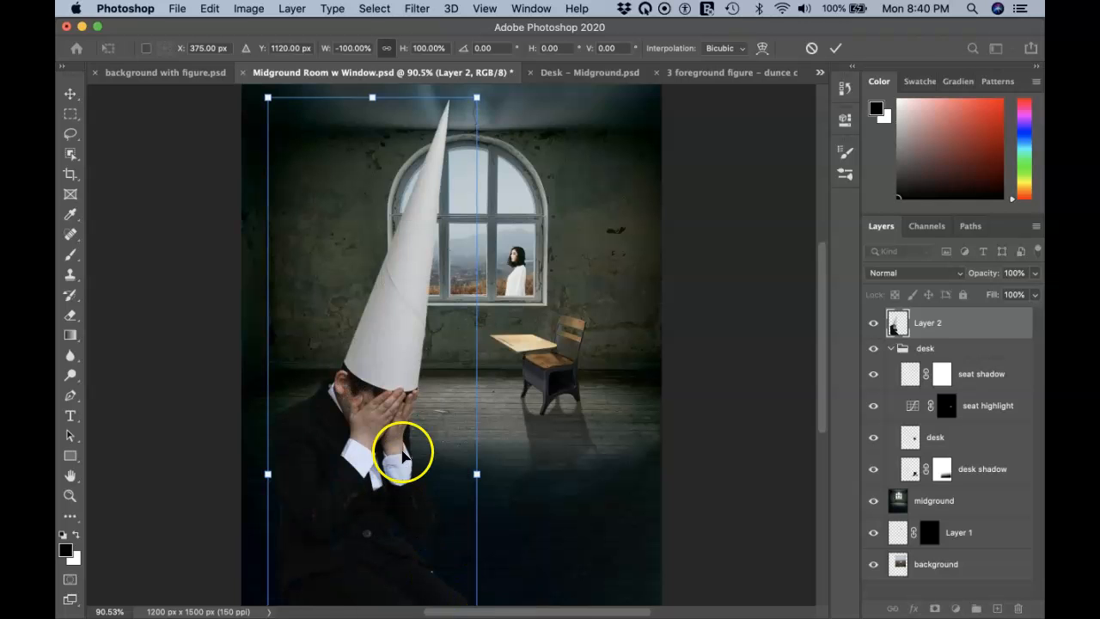
left_click_drag(430, 299, 431, 315)
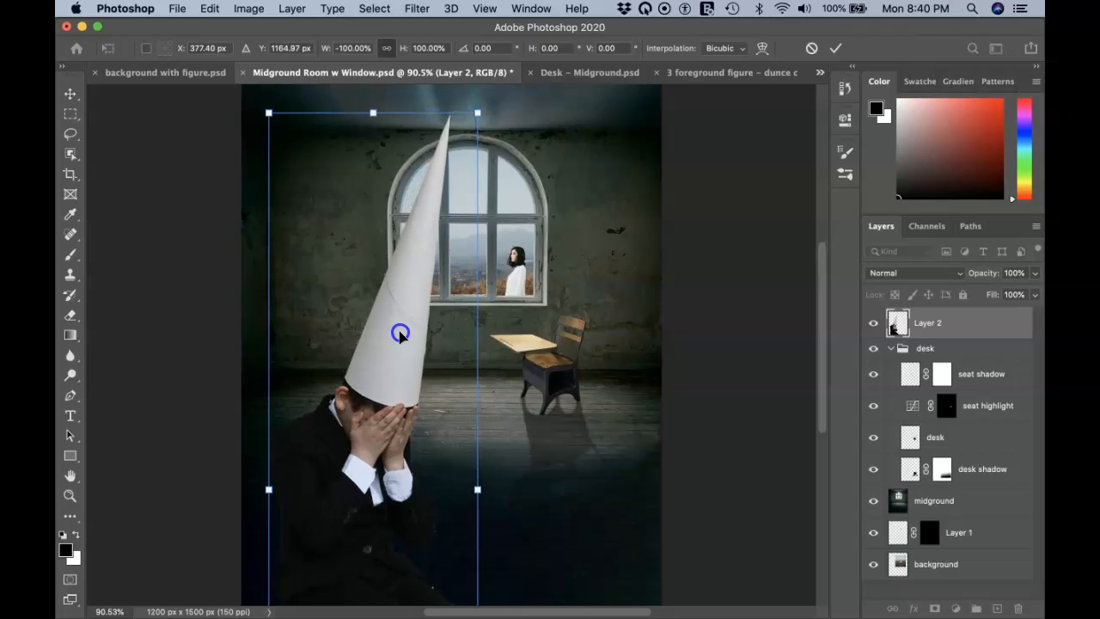
left_click_drag(479, 111, 528, 177)
left_click_drag(435, 329, 416, 313)
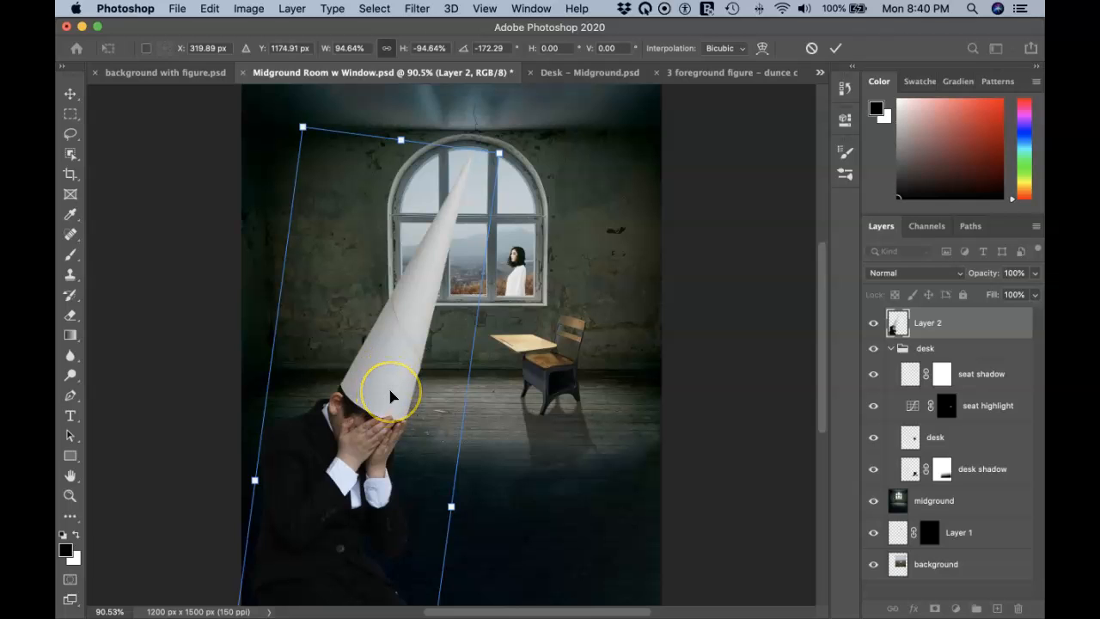
key("Return")
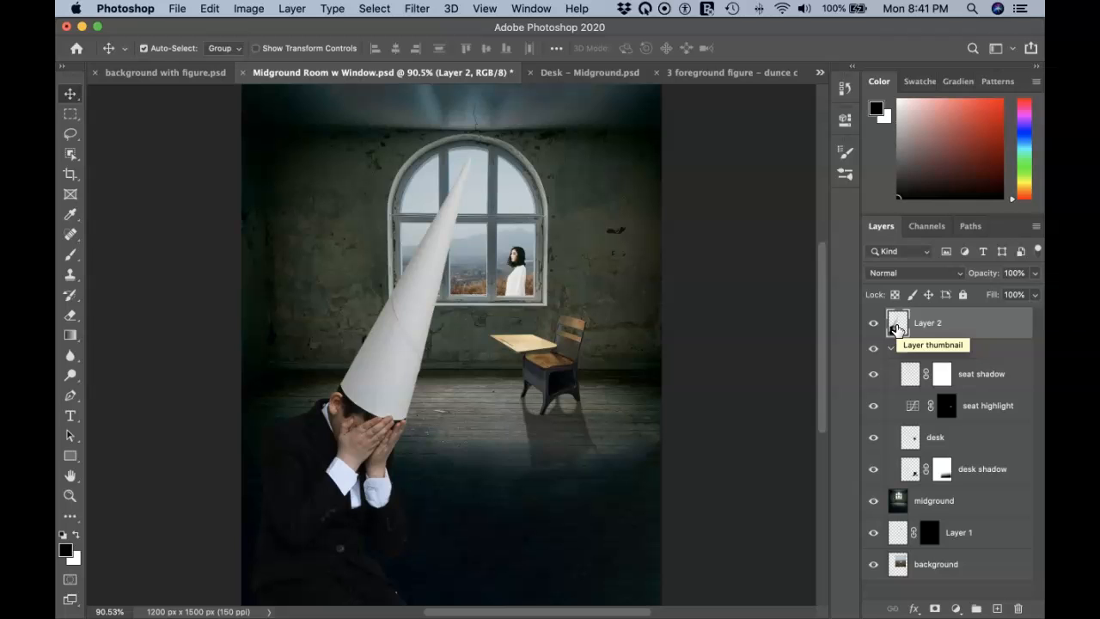
key("super")
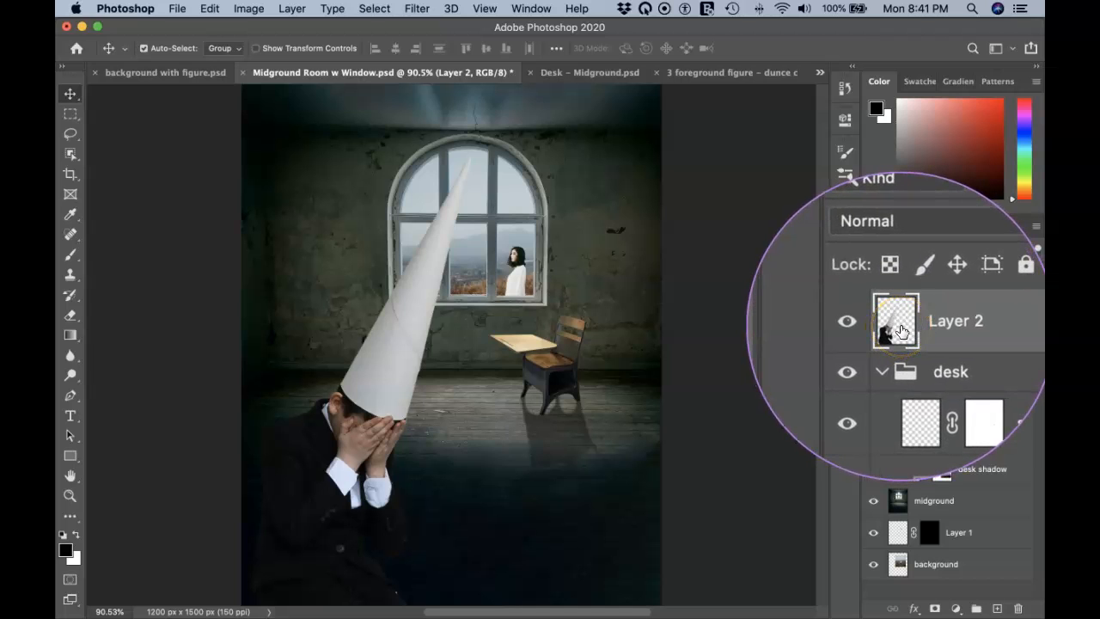
Step: Load Layer 2's outline as a selection and bring up the adjustment layer list
left_click(898, 330, "super")
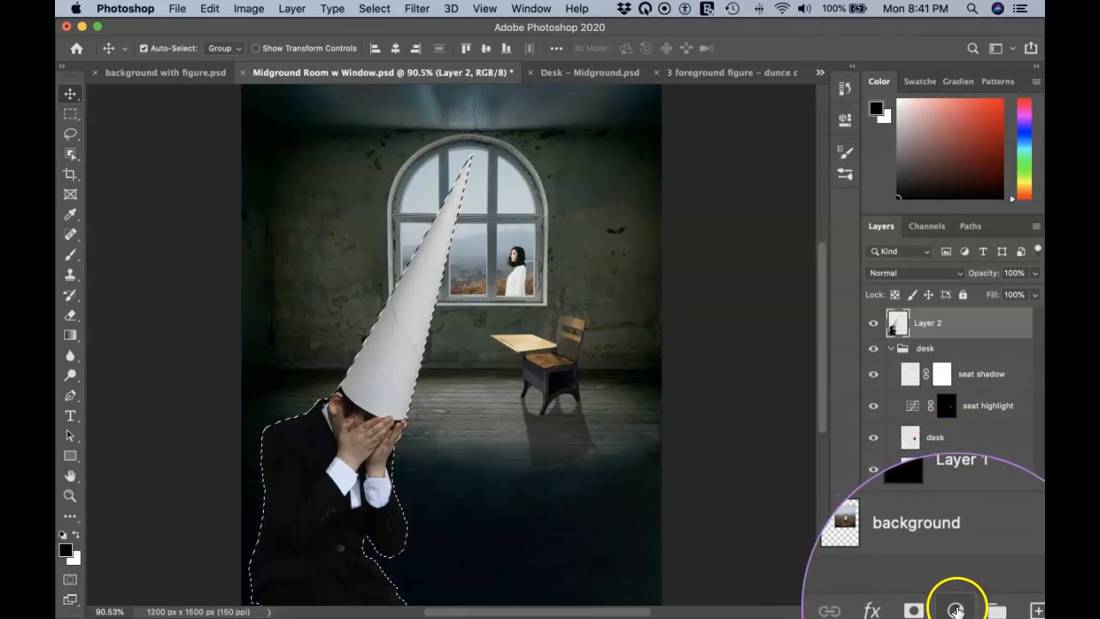
left_click(956, 607)
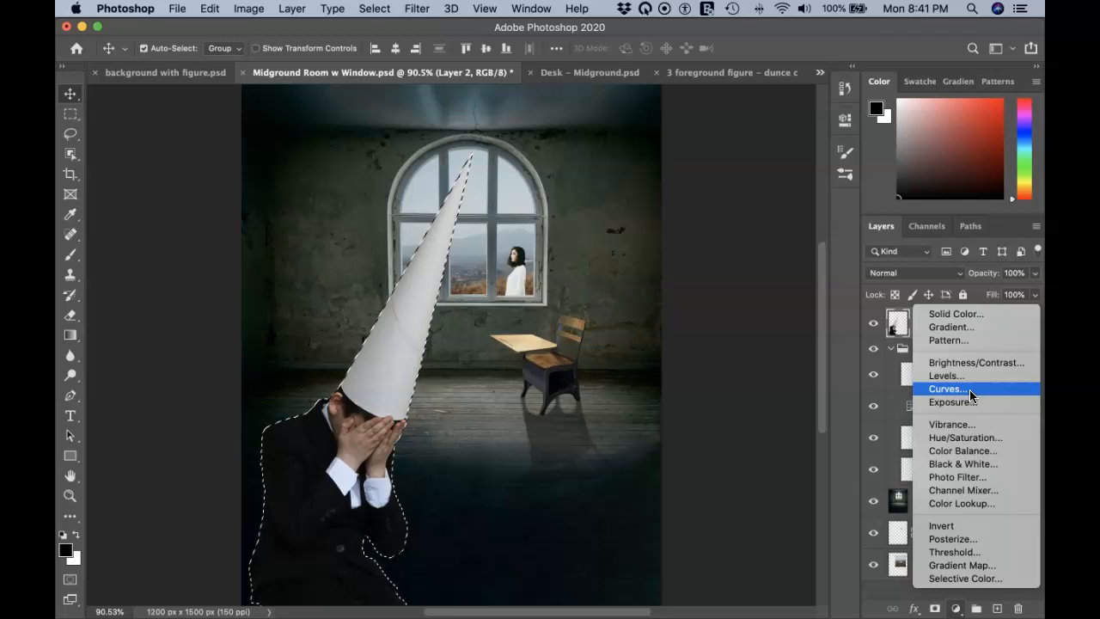
Step: Add a Curves 1 layer masked to the boy, reset its curve, and pick the on-image adjustment tool
left_click(947, 388)
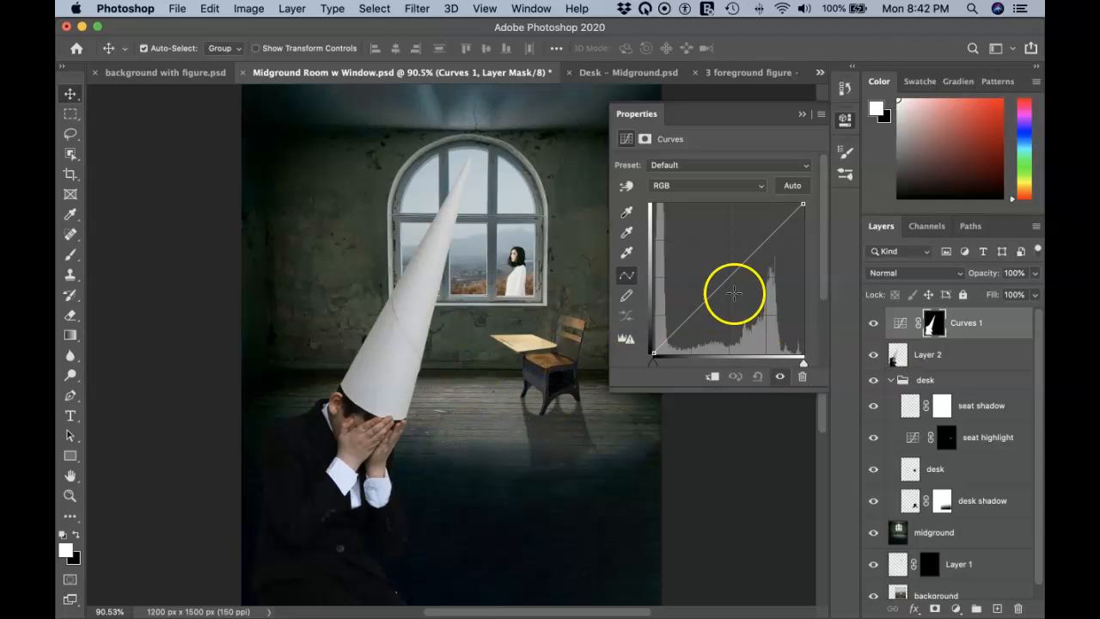
left_click_drag(753, 252, 761, 285)
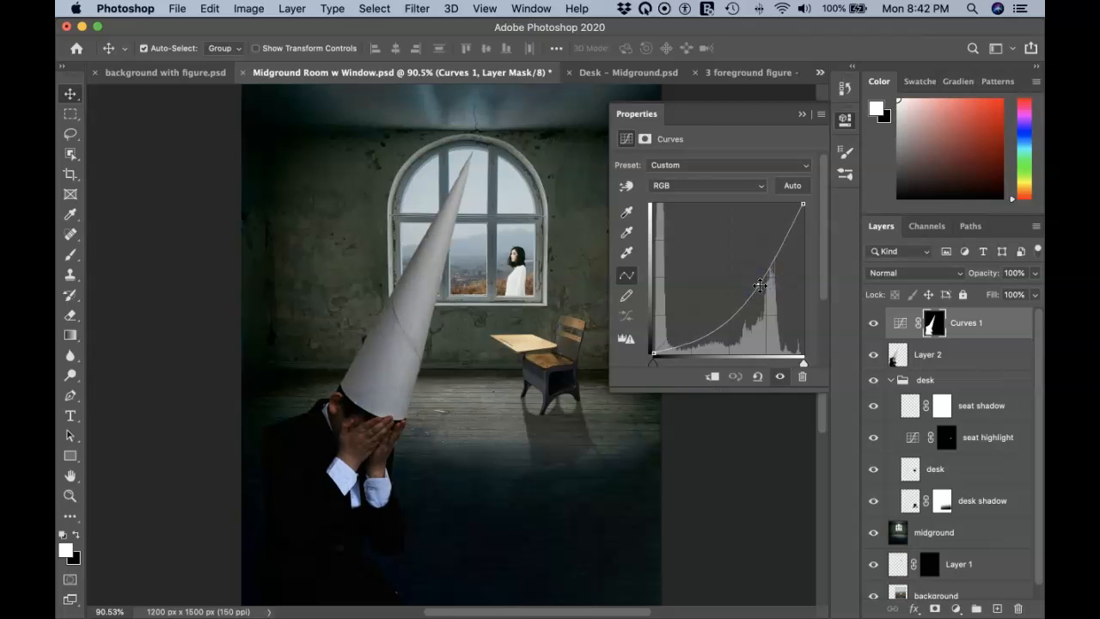
left_click_drag(760, 285, 811, 104)
left_click(755, 176)
left_click(627, 188)
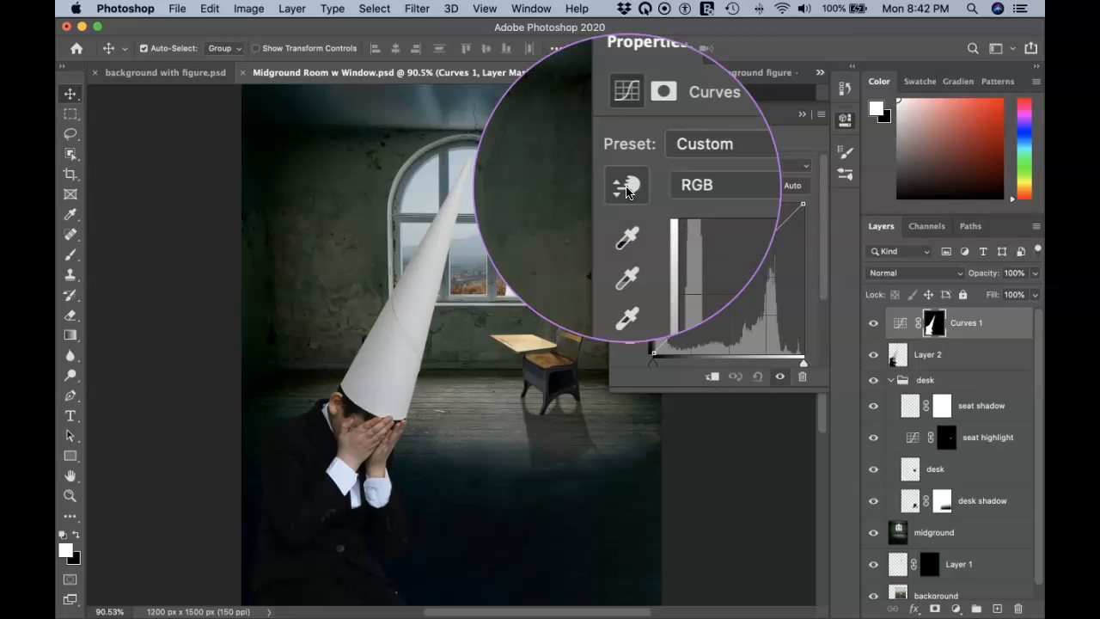
left_click(626, 186)
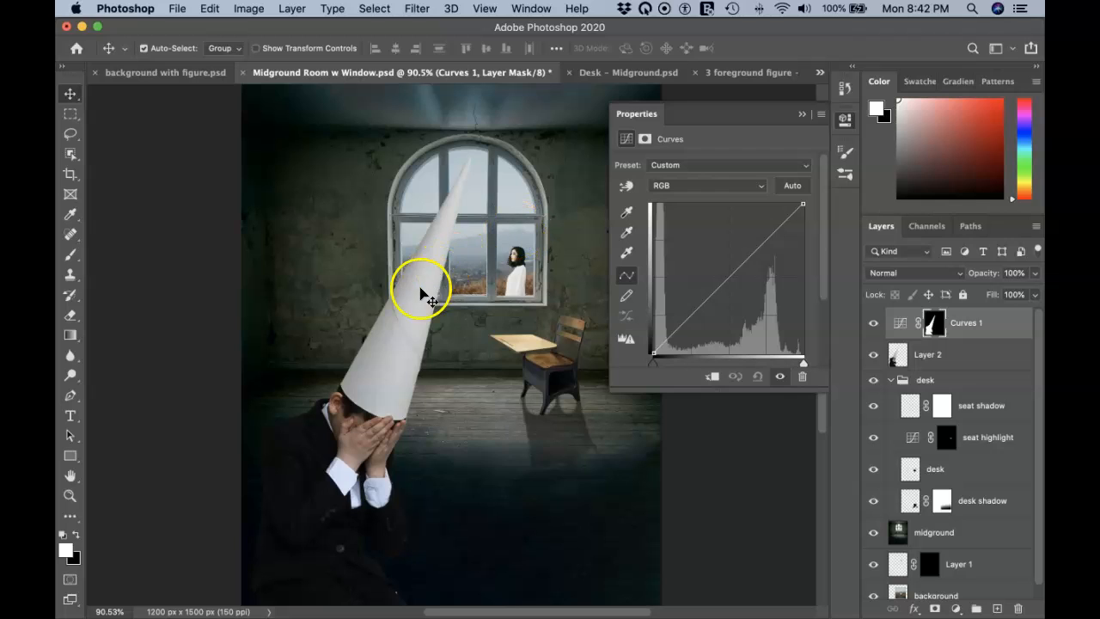
left_click_drag(418, 305, 415, 329)
Step: Darken the boy and cone with Curves 1 by sampling and pulling down the cone's tones
left_click(625, 186)
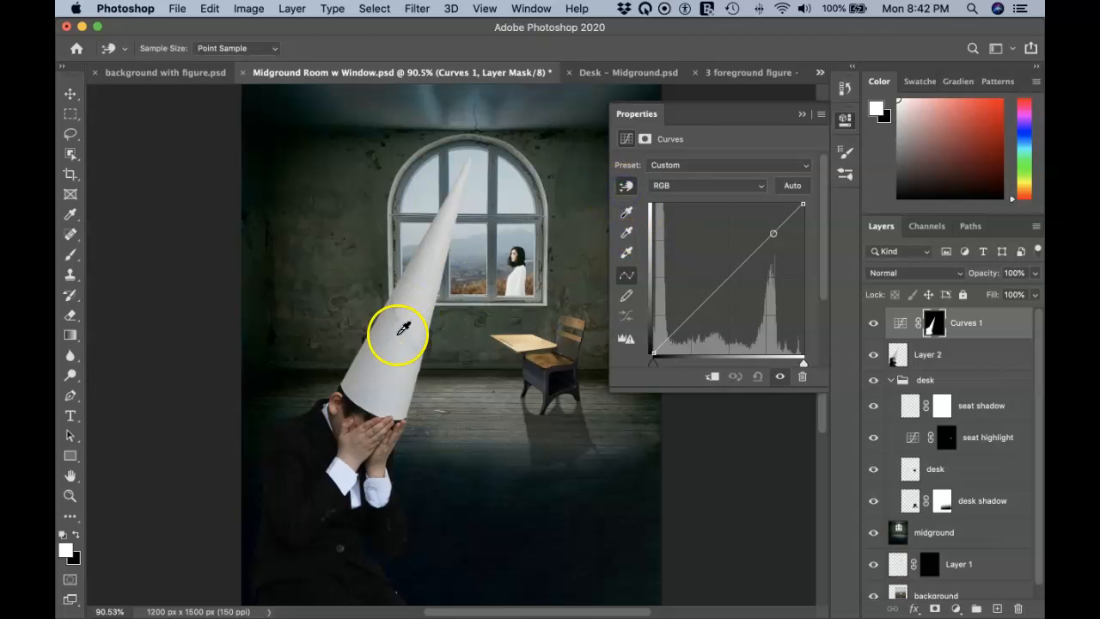
left_click_drag(422, 294, 420, 336)
key("super+z")
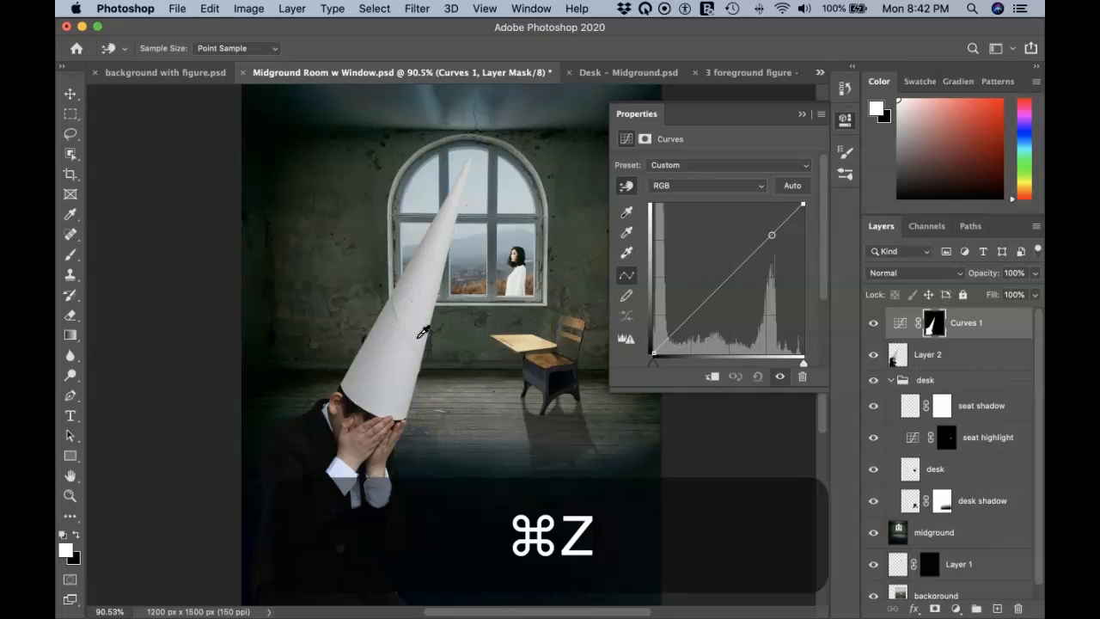
key("super+z")
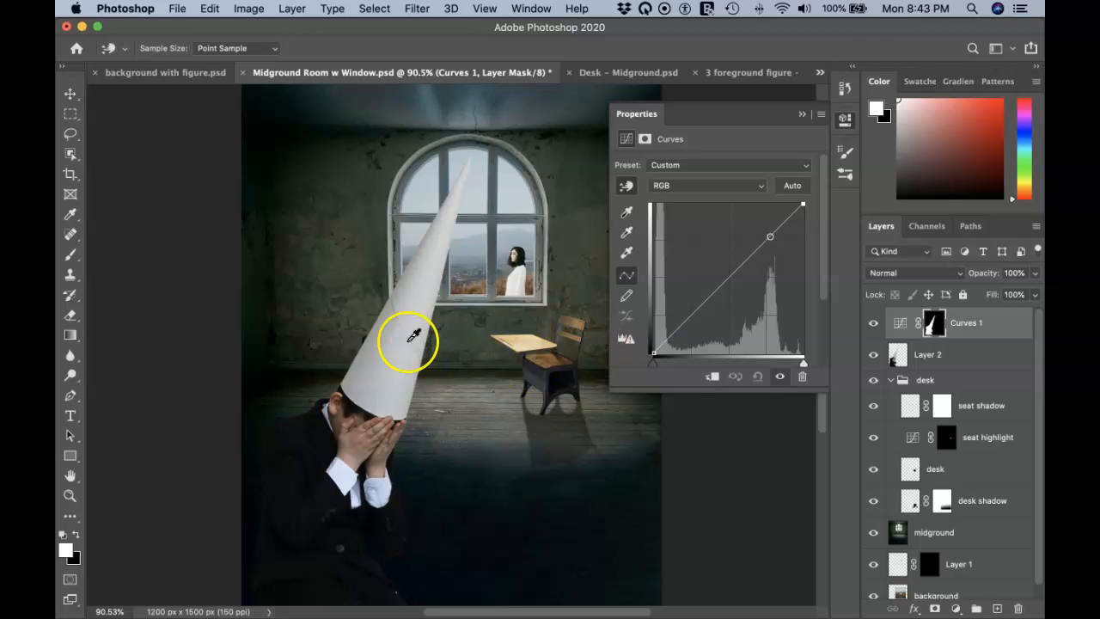
left_click(421, 289)
left_click_drag(420, 289, 416, 339)
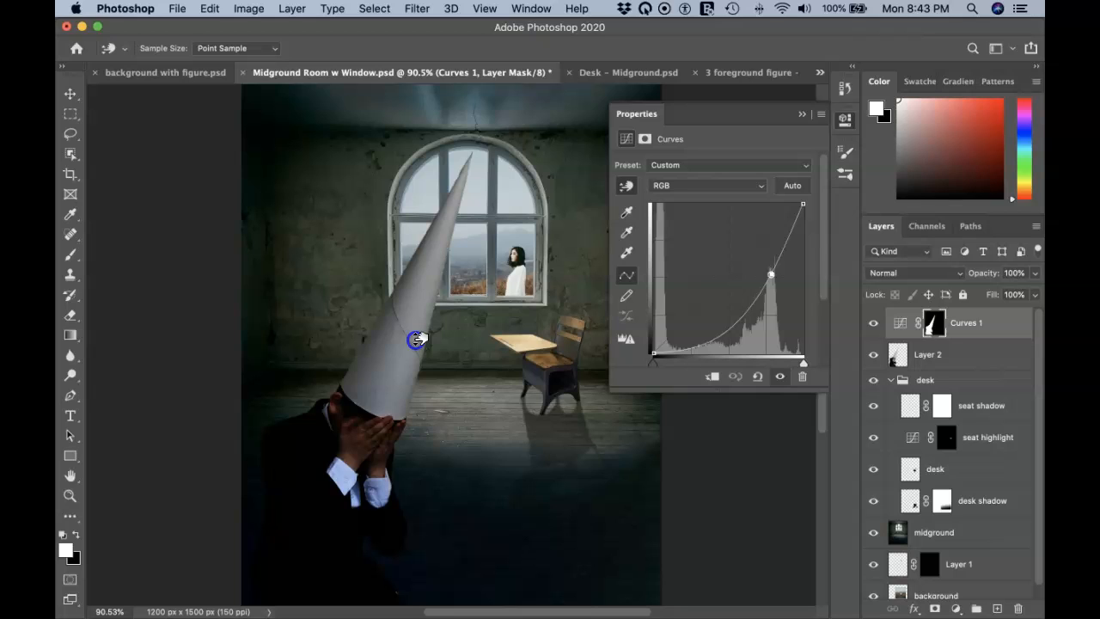
left_click_drag(416, 340, 416, 335)
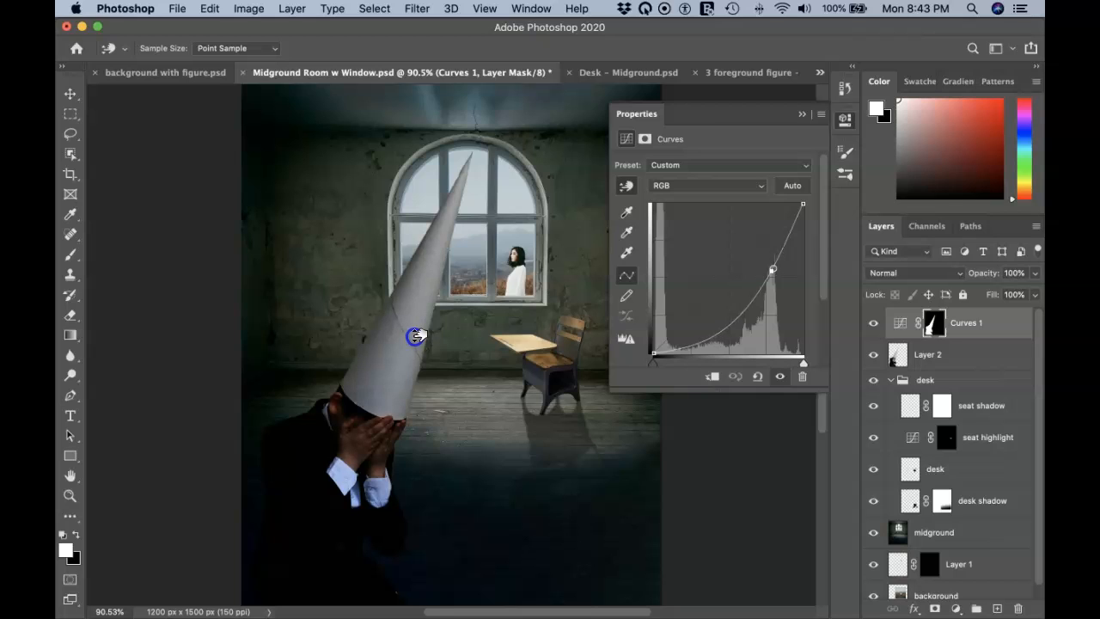
left_click_drag(416, 336, 490, 337)
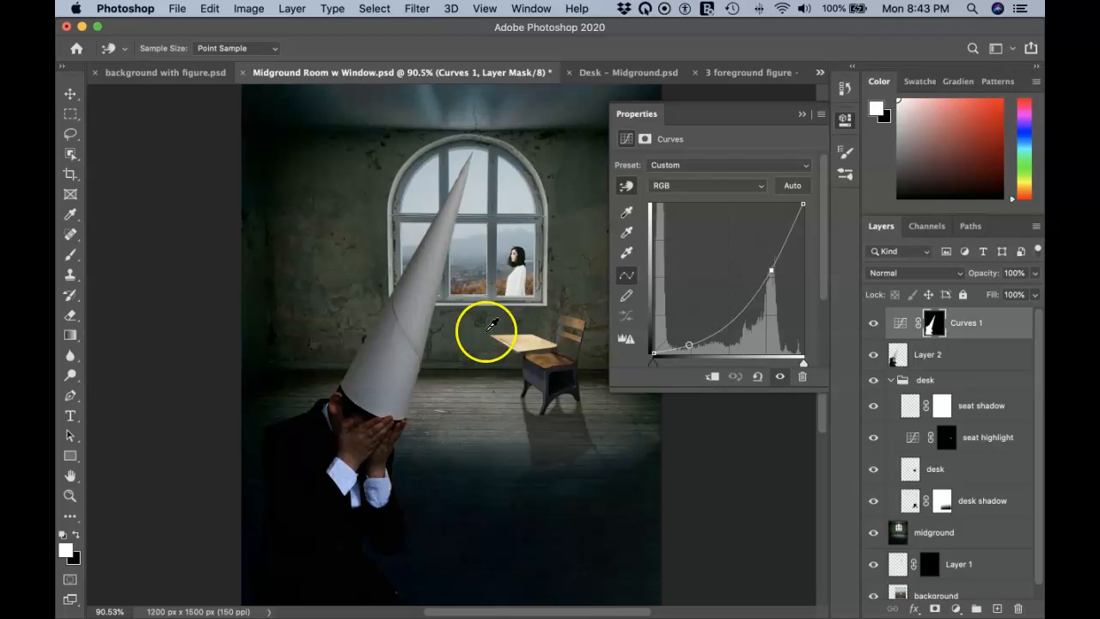
Step: Close the Curves settings and zoom in on the boy's hands and the cone base
left_click(801, 115)
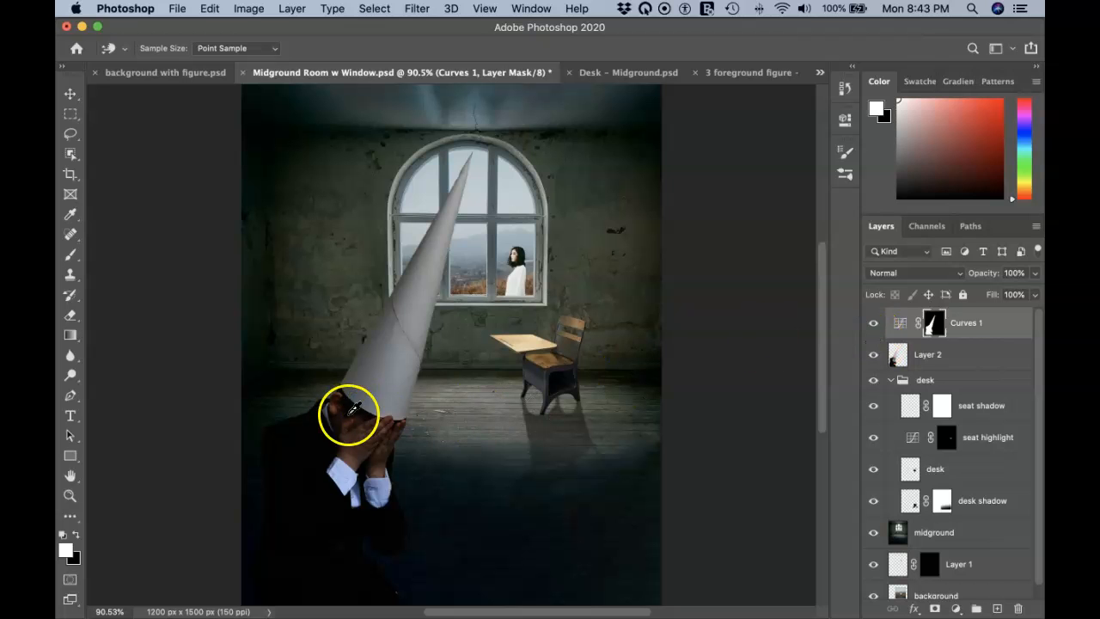
scroll(406, 429, "up", 5)
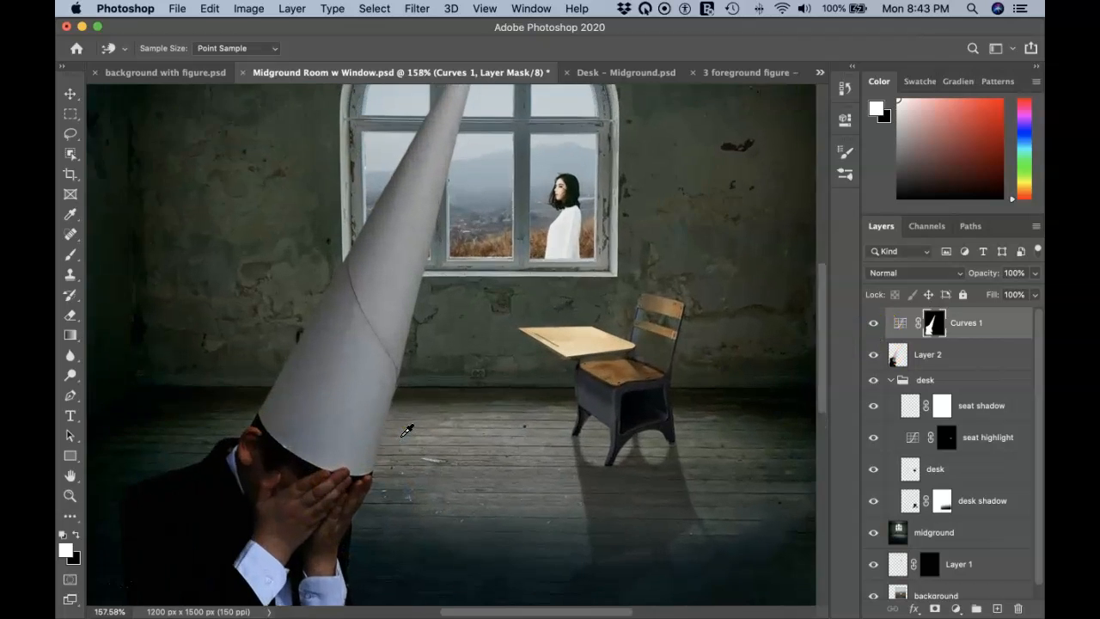
scroll(407, 429, "left", 3)
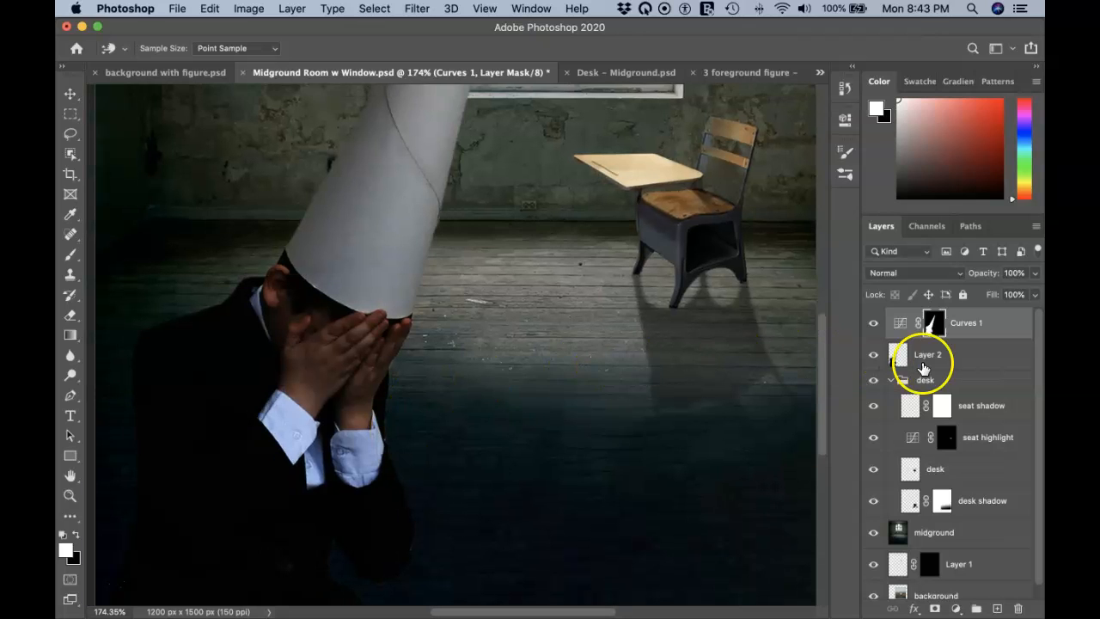
Step: Select Layer 2 and open Image > Adjustments > Match Color
left_click(898, 356)
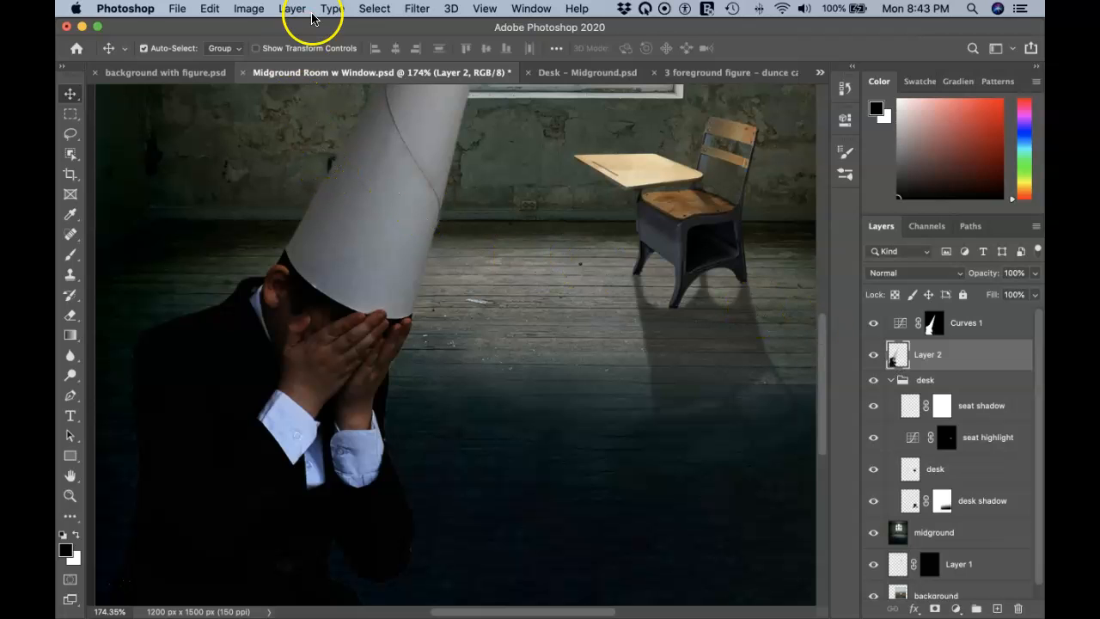
left_click(249, 10)
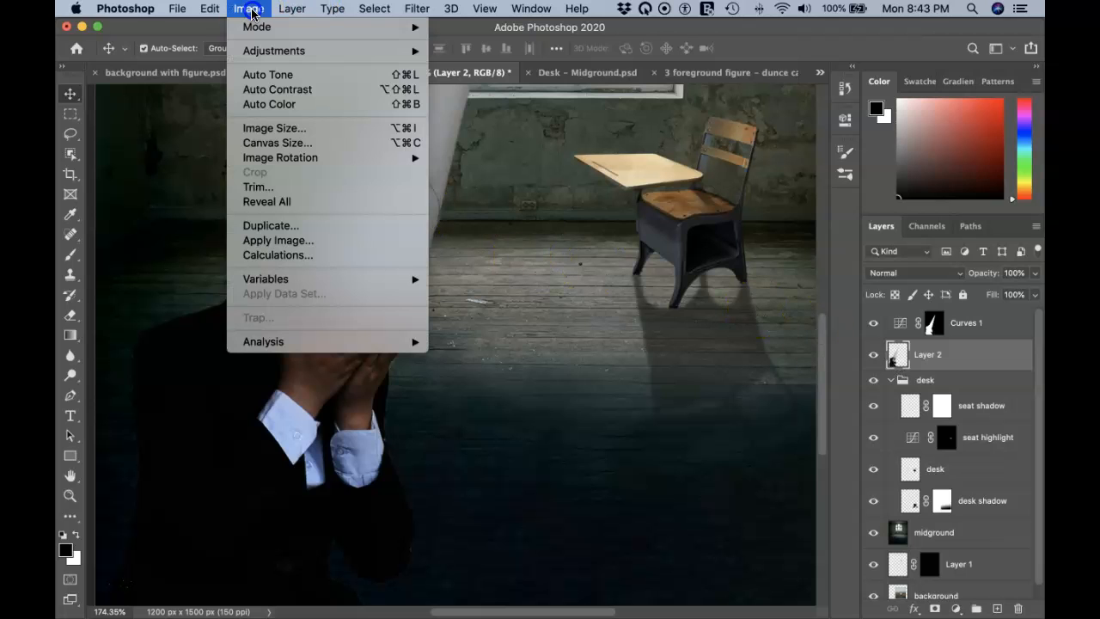
left_click(275, 53)
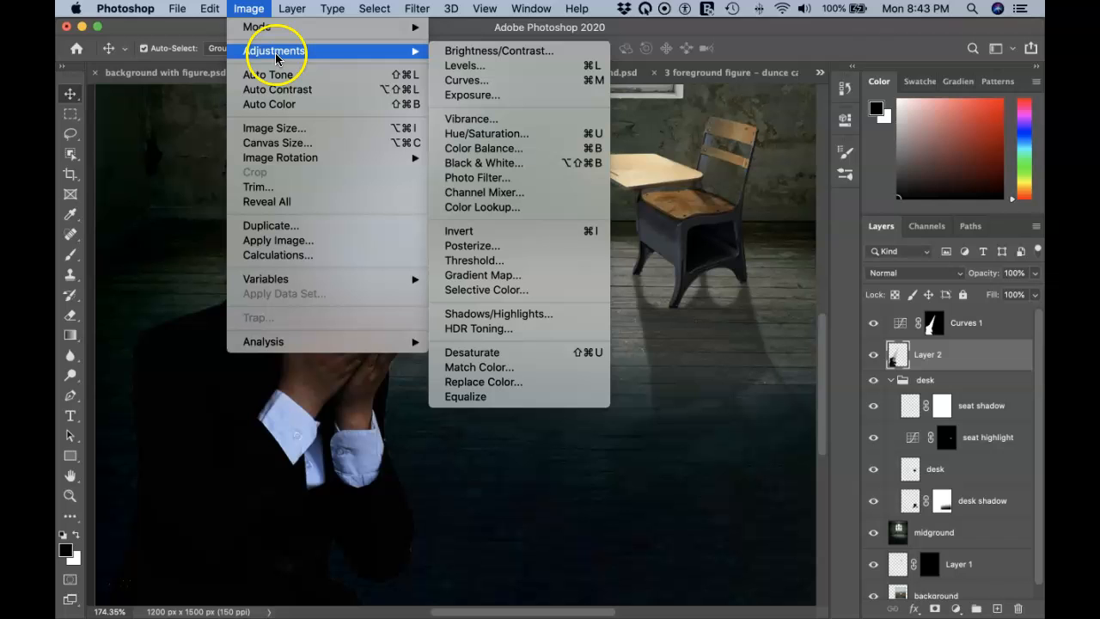
left_click(555, 375)
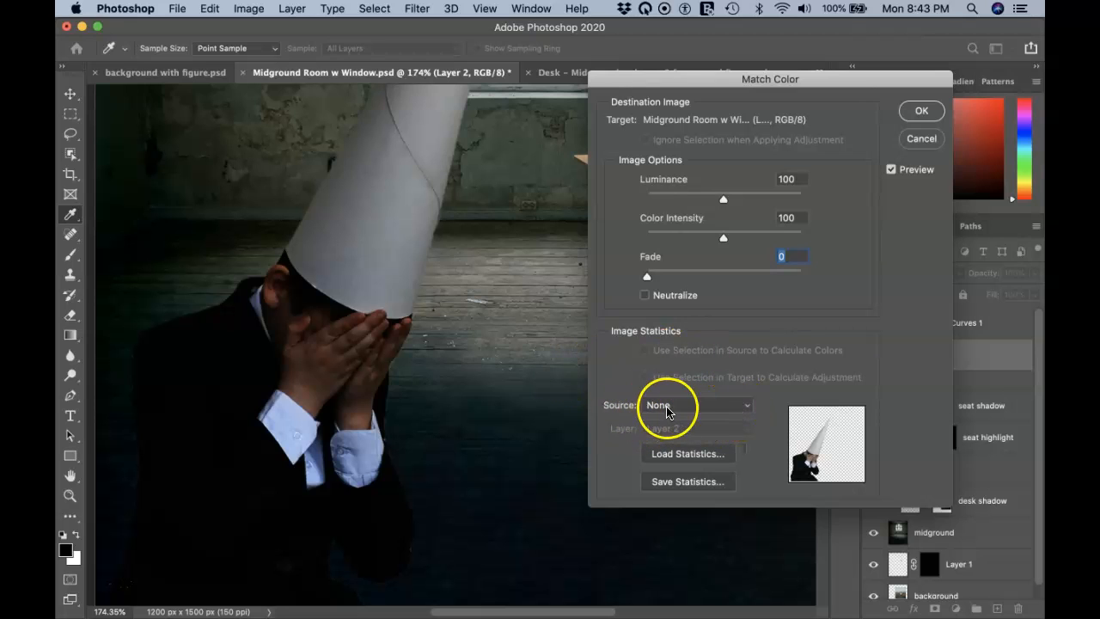
Step: Set the Match Color source to Midground Room w Window.psd, layer 'midground'
left_click(744, 411)
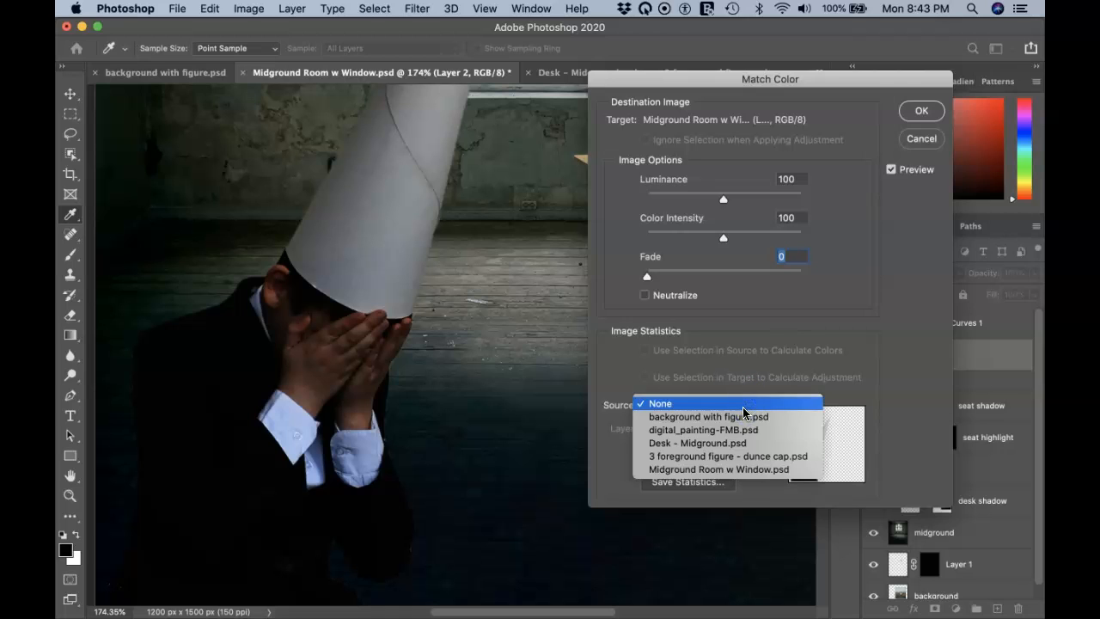
left_click(729, 469)
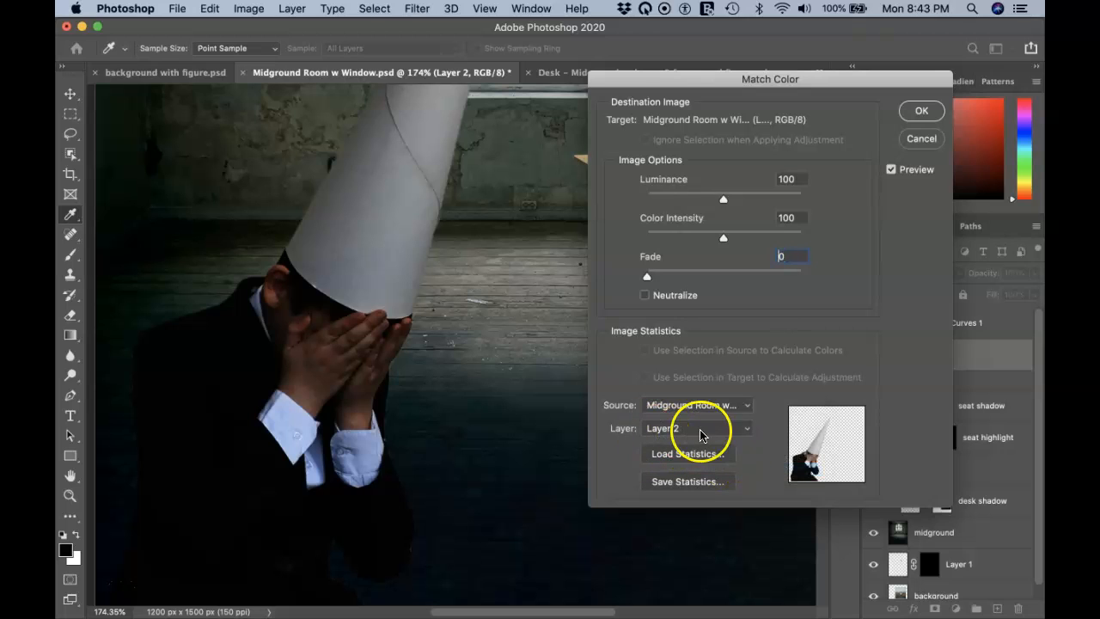
left_click(744, 432)
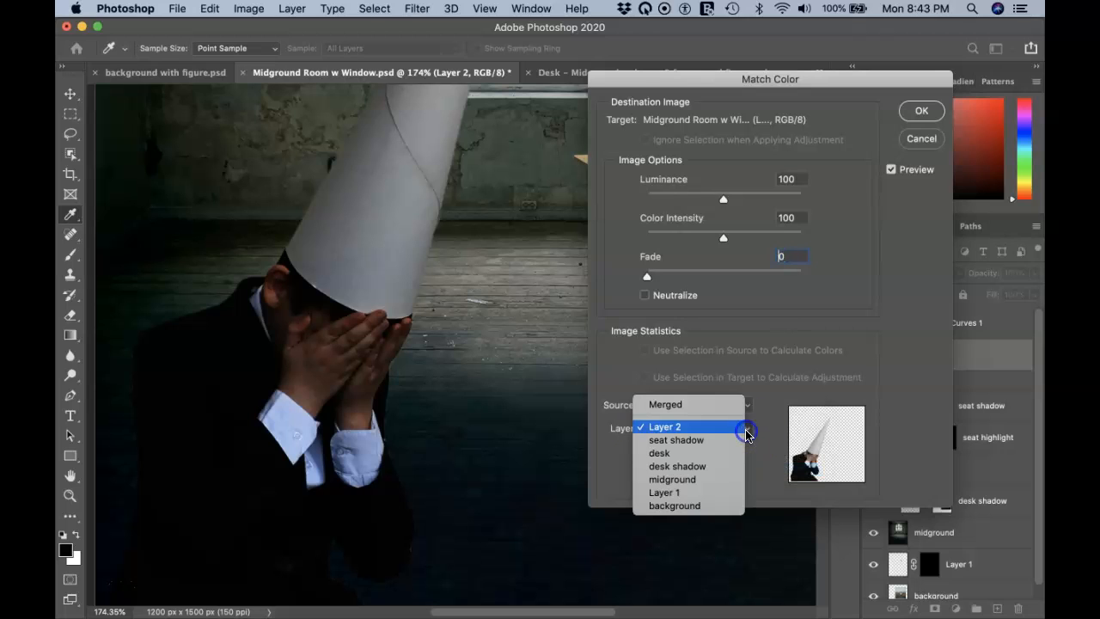
left_click(712, 482)
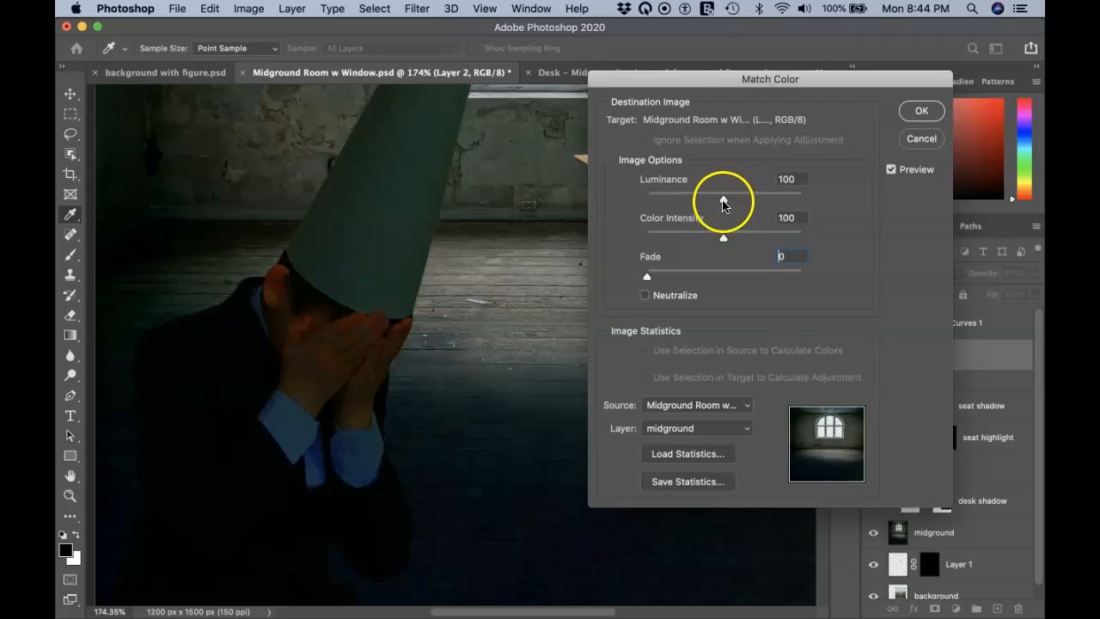
Step: Apply Match Color with Luminance 75, Color Intensity 76, Fade 19 and Neutralize checked
mouse_move(724, 201)
left_mouse_down()
mouse_move(704, 203)
mouse_move(734, 203)
left_mouse_up()
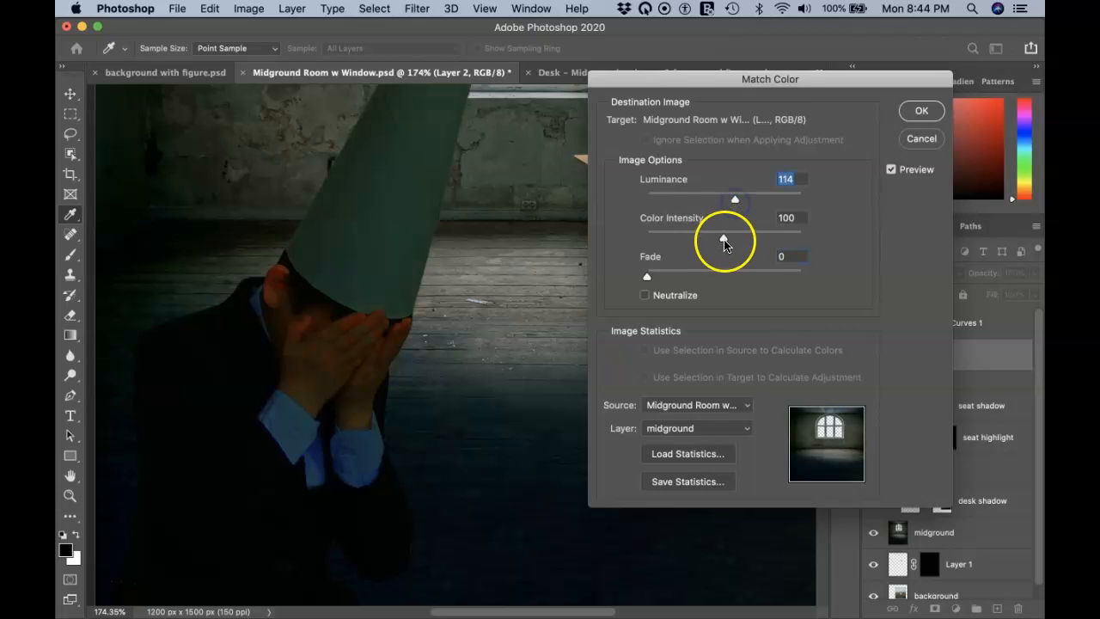
left_click_drag(720, 239, 705, 239)
left_click(648, 280)
left_click(644, 295)
left_click_drag(648, 280, 676, 278)
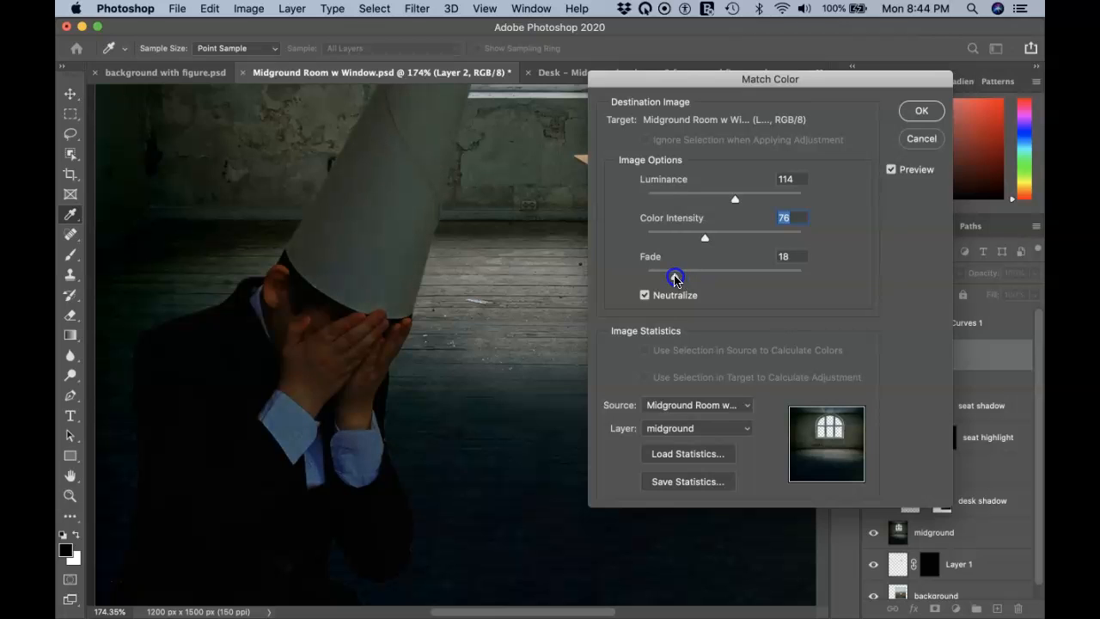
left_click_drag(677, 279, 677, 279)
left_click_drag(734, 199, 709, 202)
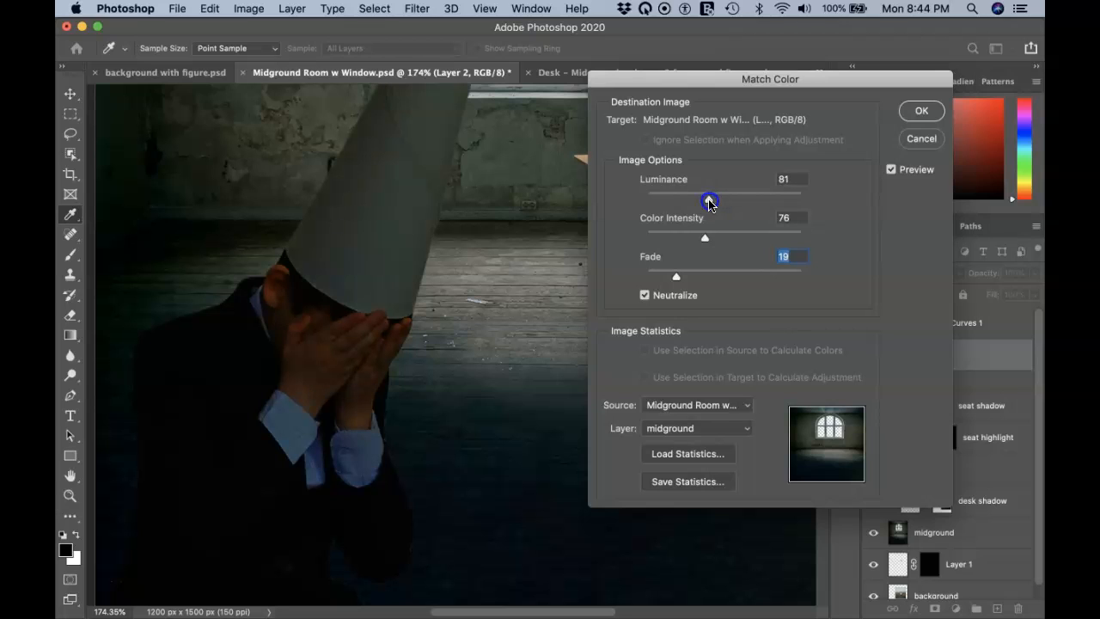
left_click_drag(709, 202, 704, 204)
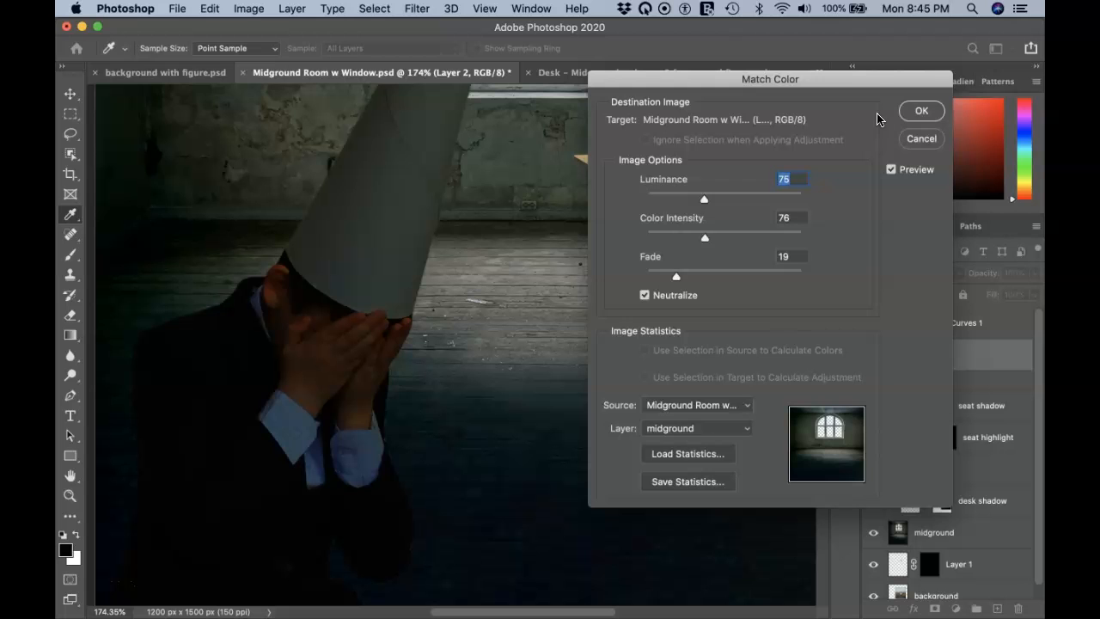
left_click(918, 111)
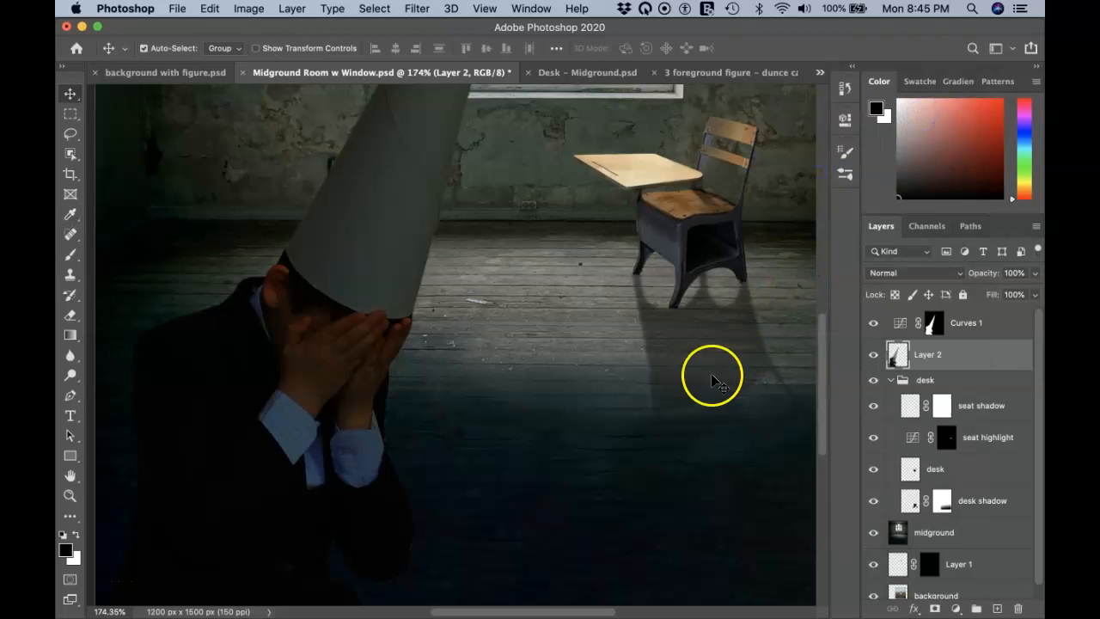
Step: Zoom out to about 94% and toggle Curves 1 off and on to compare the darkening
scroll(703, 398, "down", 5)
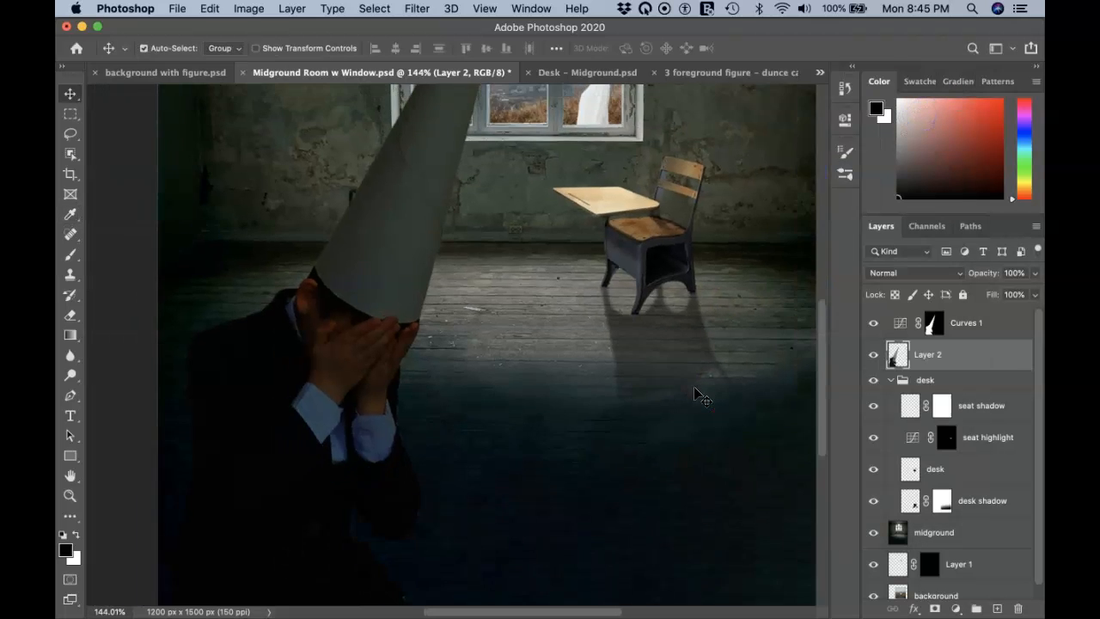
scroll(695, 389, "up", 1)
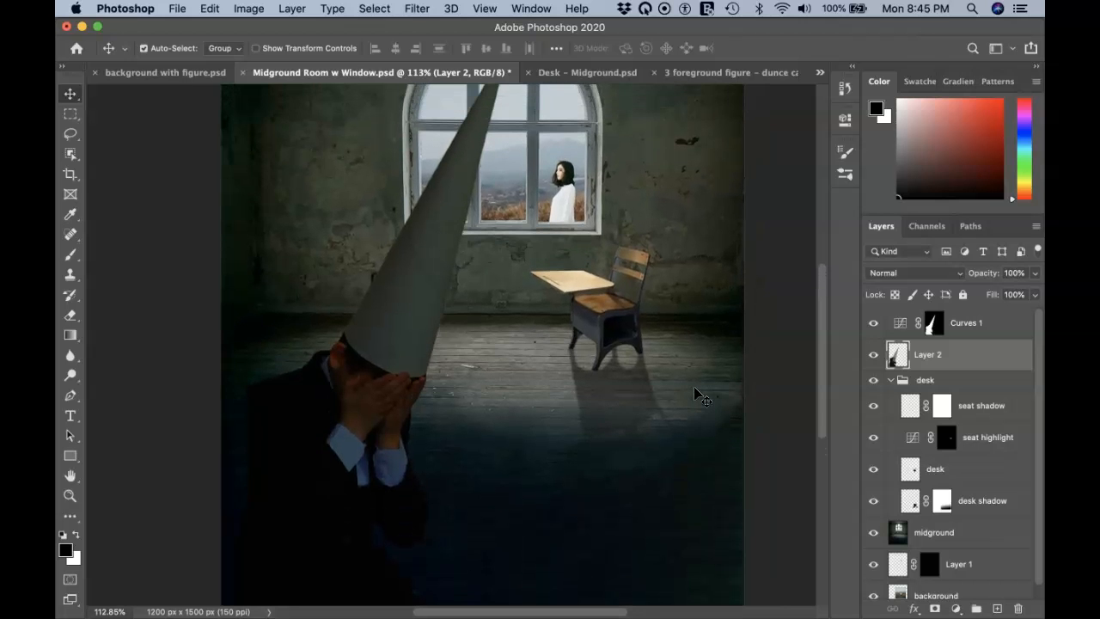
scroll(700, 396, "down", 3)
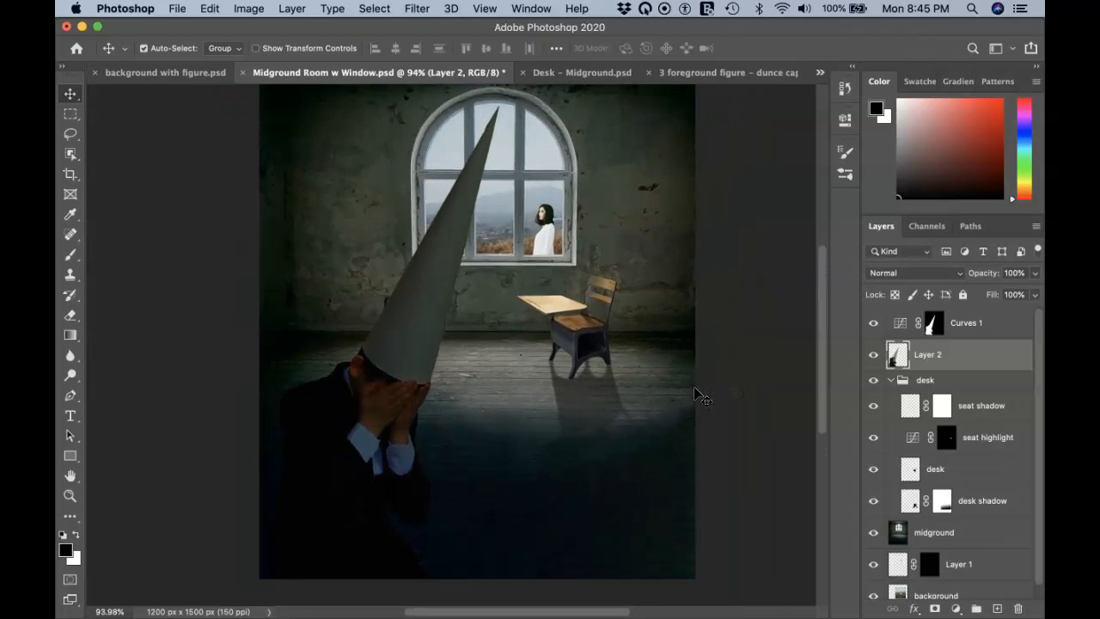
left_click(873, 323)
left_click(873, 323)
left_click(873, 322)
left_click(873, 322)
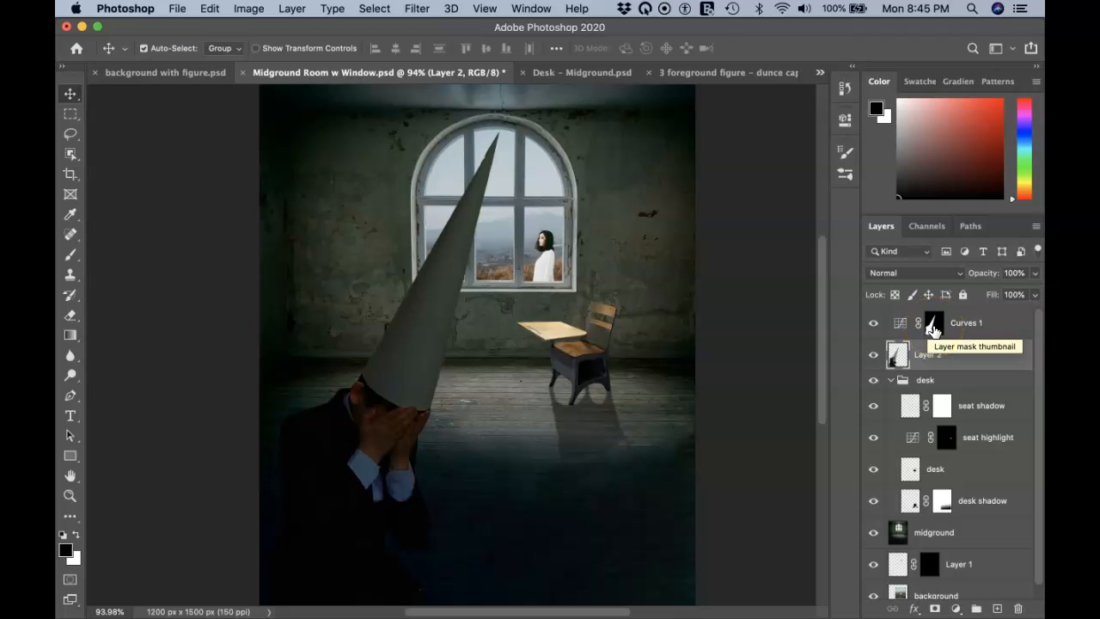
left_click(933, 329, "alt")
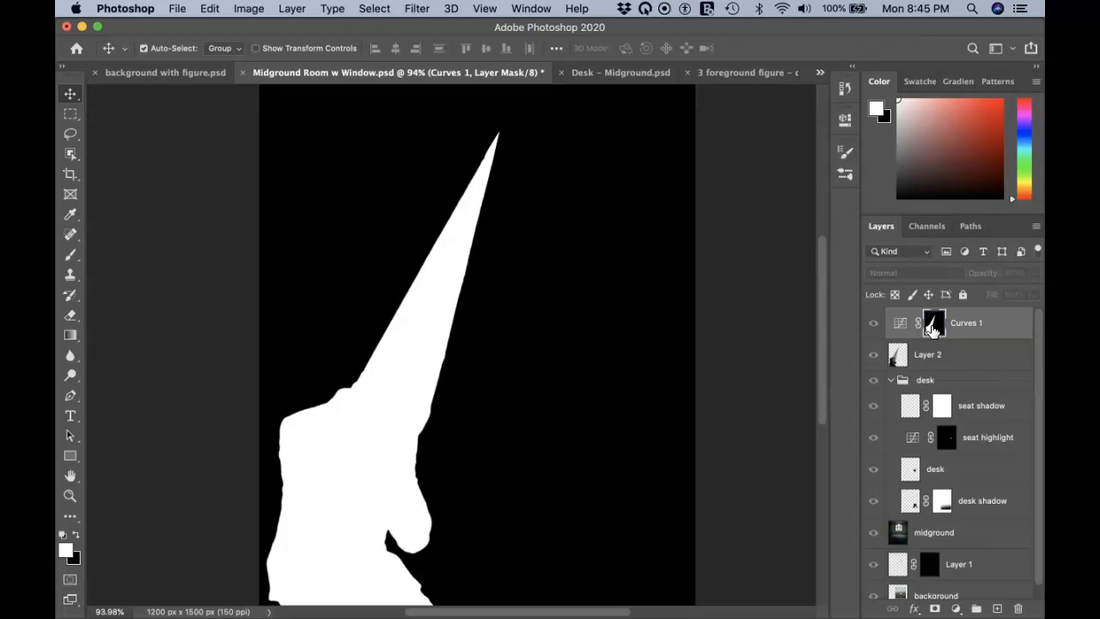
left_click(934, 329)
left_click(934, 329, "alt")
left_click(933, 330)
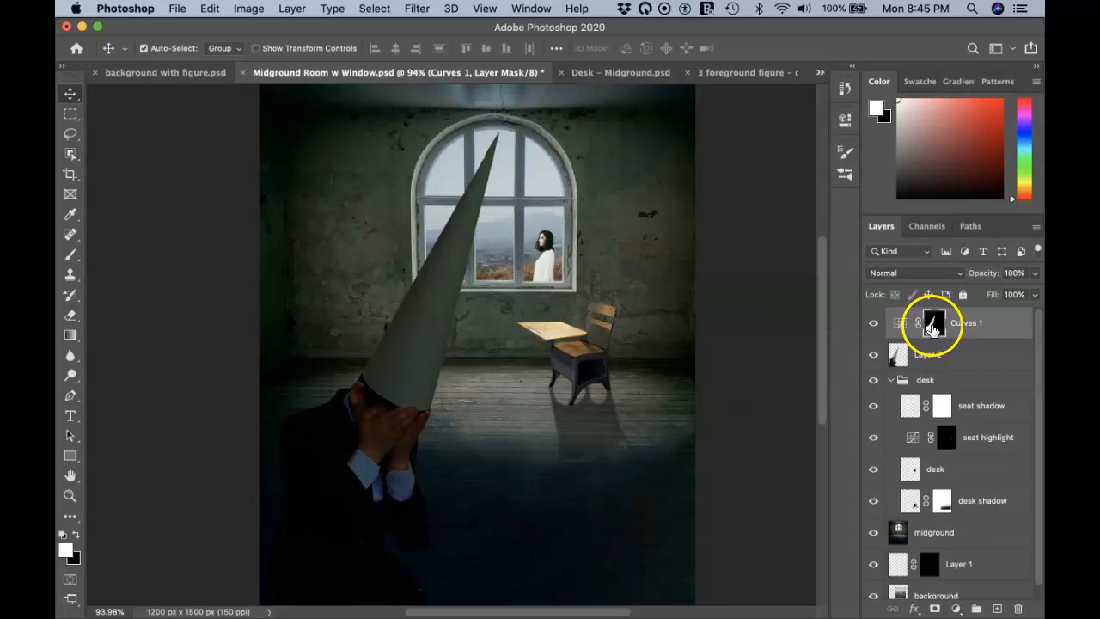
Step: Choose a 25 px Soft Round brush and paint on the Curves 1 mask near the window
key("b")
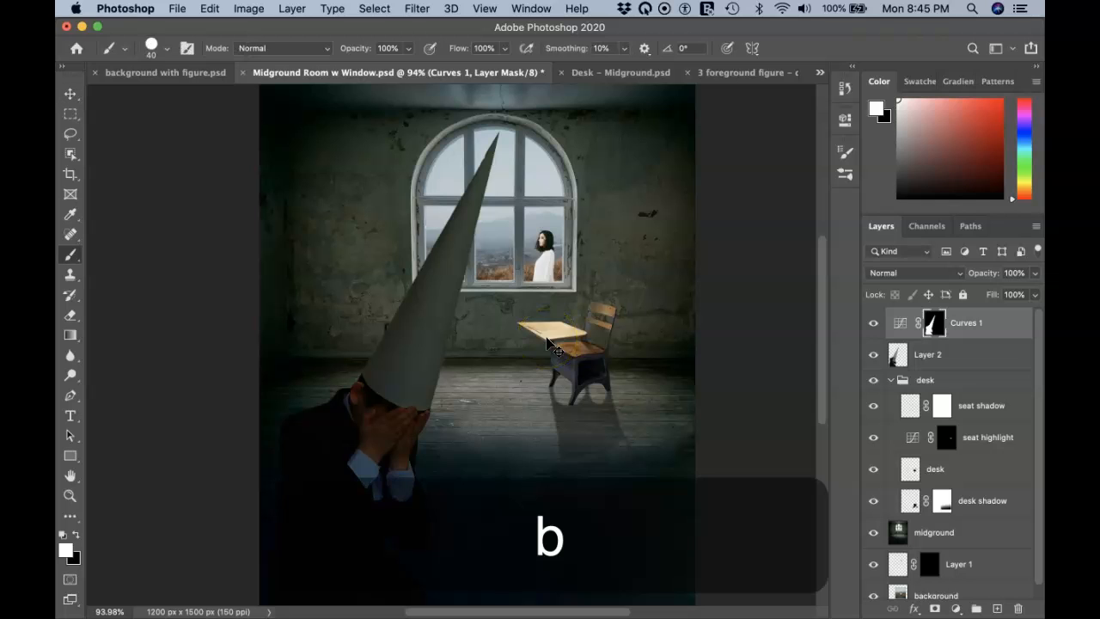
left_click(165, 52)
left_click(128, 211)
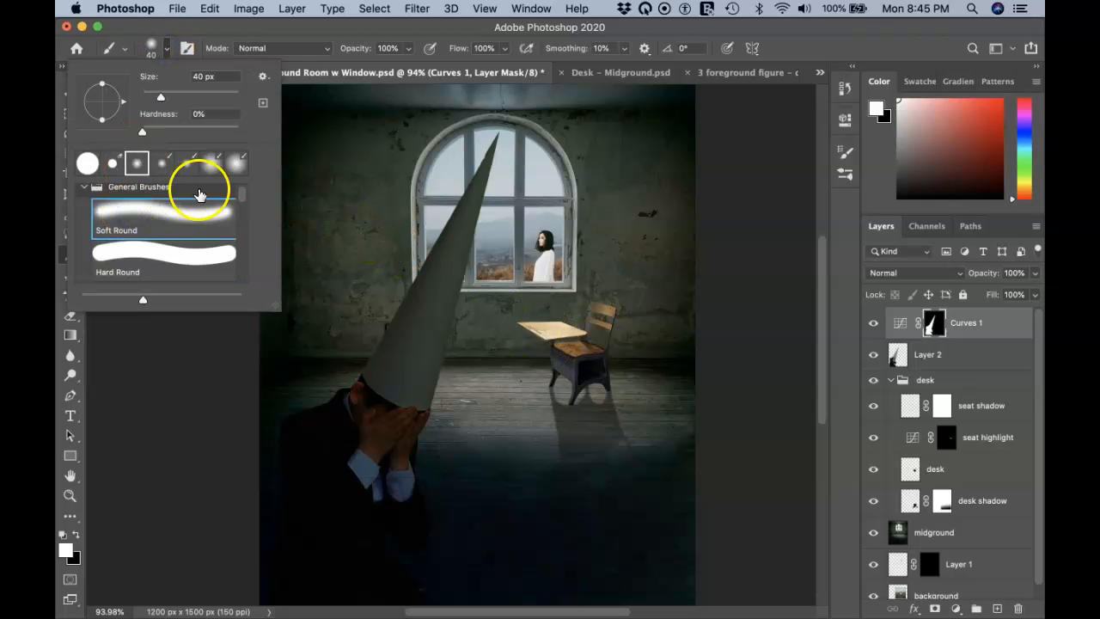
key("bracketleft")
key("bracketleft")
key("bracketleft")
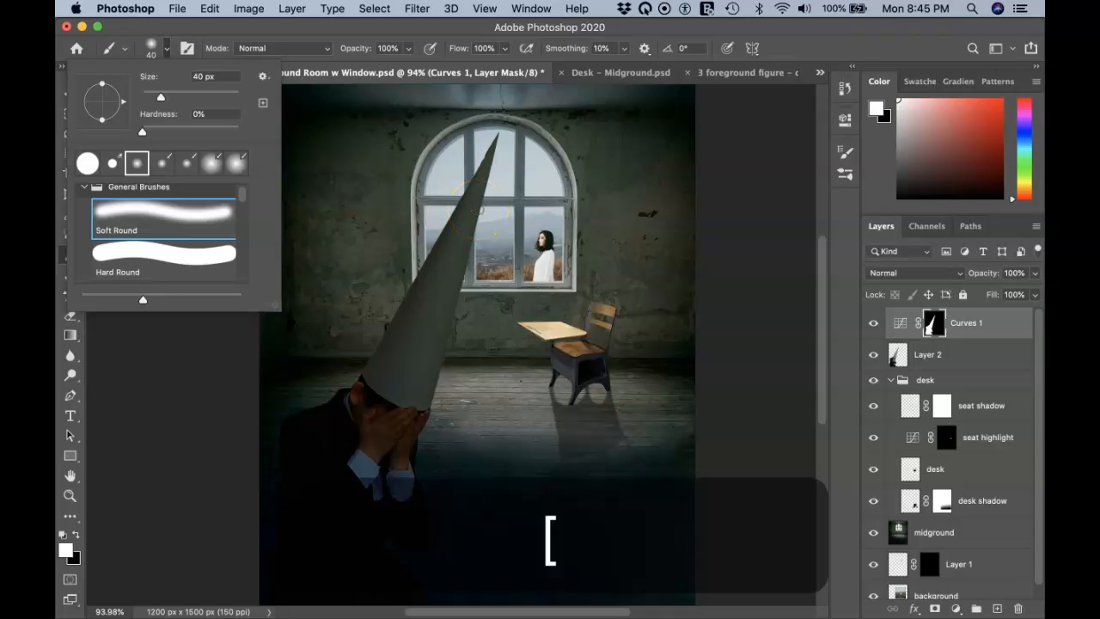
key("bracketleft")
key("bracketleft")
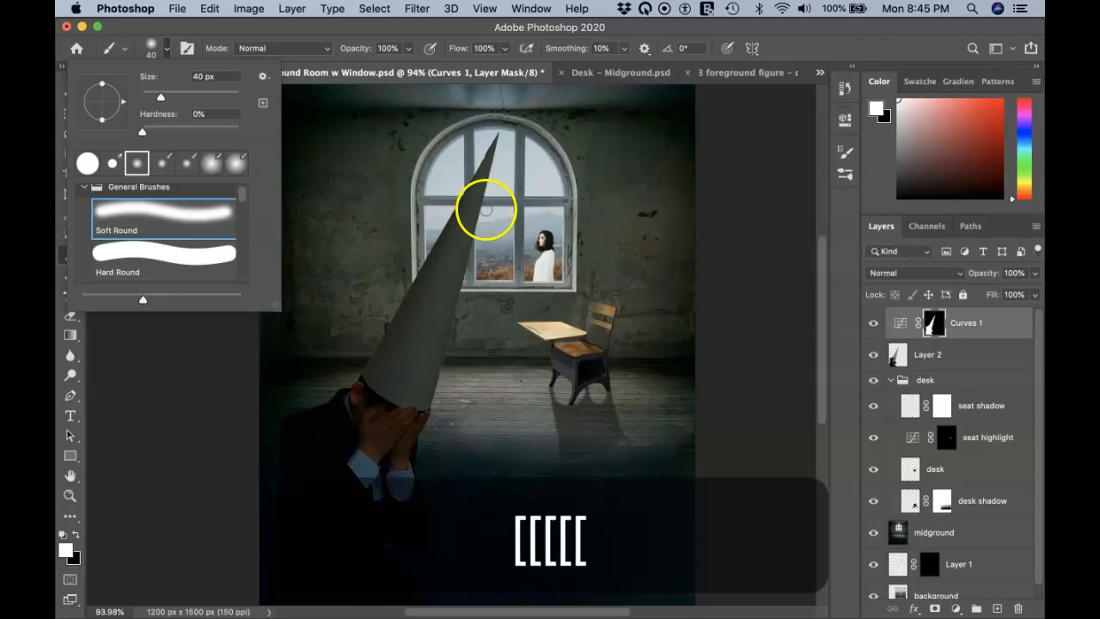
left_click(469, 215)
left_click(503, 216)
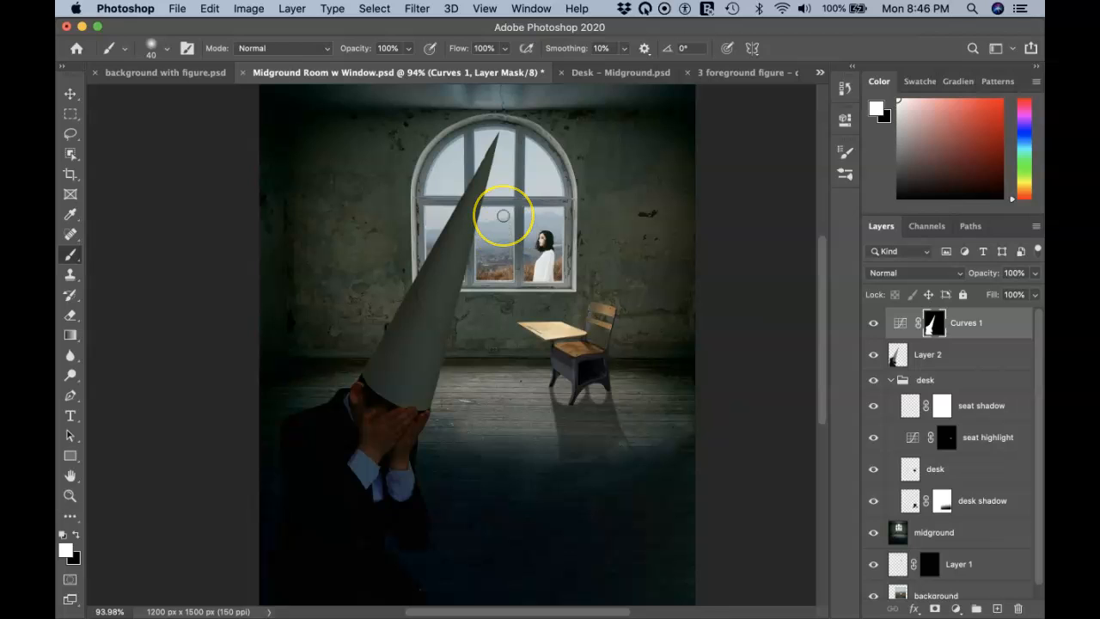
key("bracketleft")
key("bracketleft")
key("bracketleft")
left_click(479, 213)
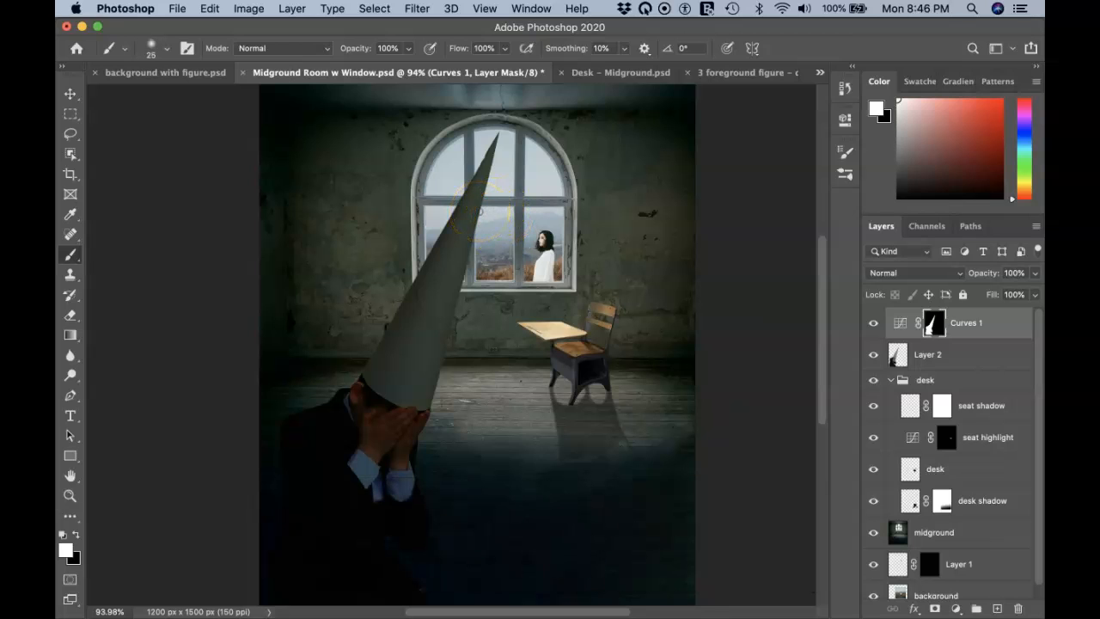
Step: Paint black with a 20 px brush along the right edges of the hands and cone
key("super+plus")
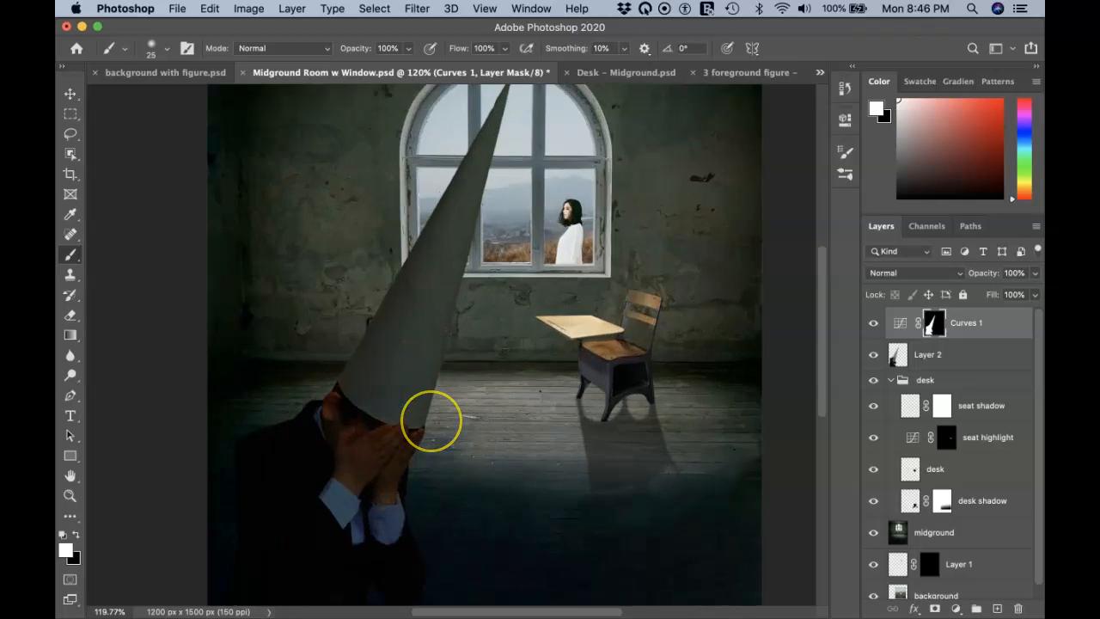
scroll(431, 421, "up", 5)
scroll(432, 421, "down", 5)
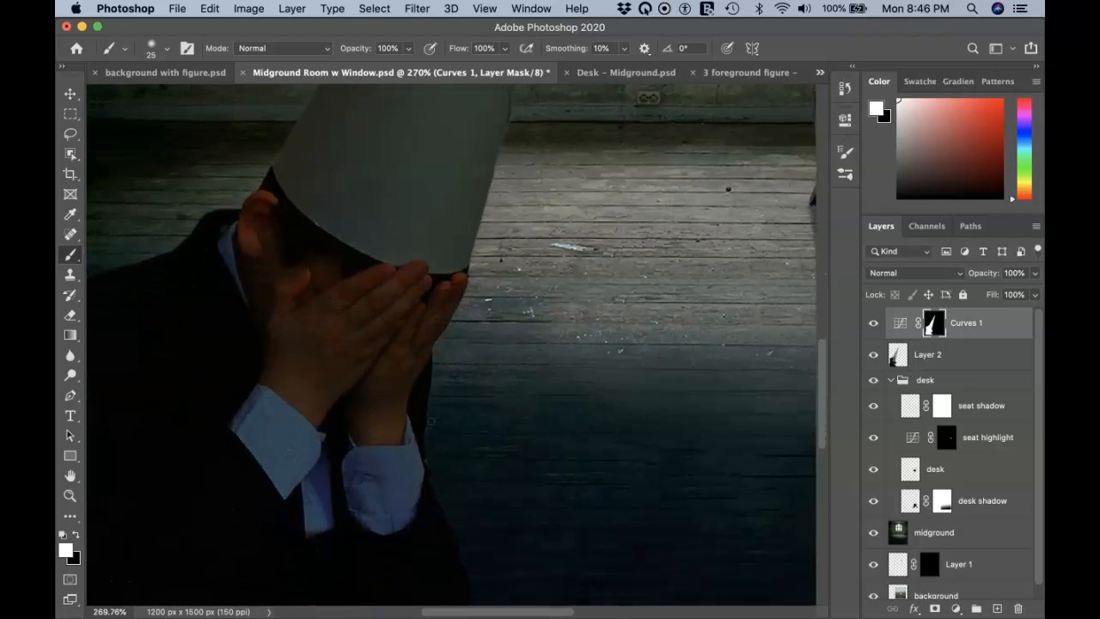
left_click_drag(410, 418, 430, 324)
key("bracketleft")
key("bracketleft")
mouse_move(465, 250)
left_mouse_down()
mouse_move(462, 260)
mouse_move(487, 179)
left_mouse_up()
key("x")
mouse_move(457, 263)
left_mouse_down()
mouse_move(393, 430)
mouse_move(399, 411)
left_mouse_up()
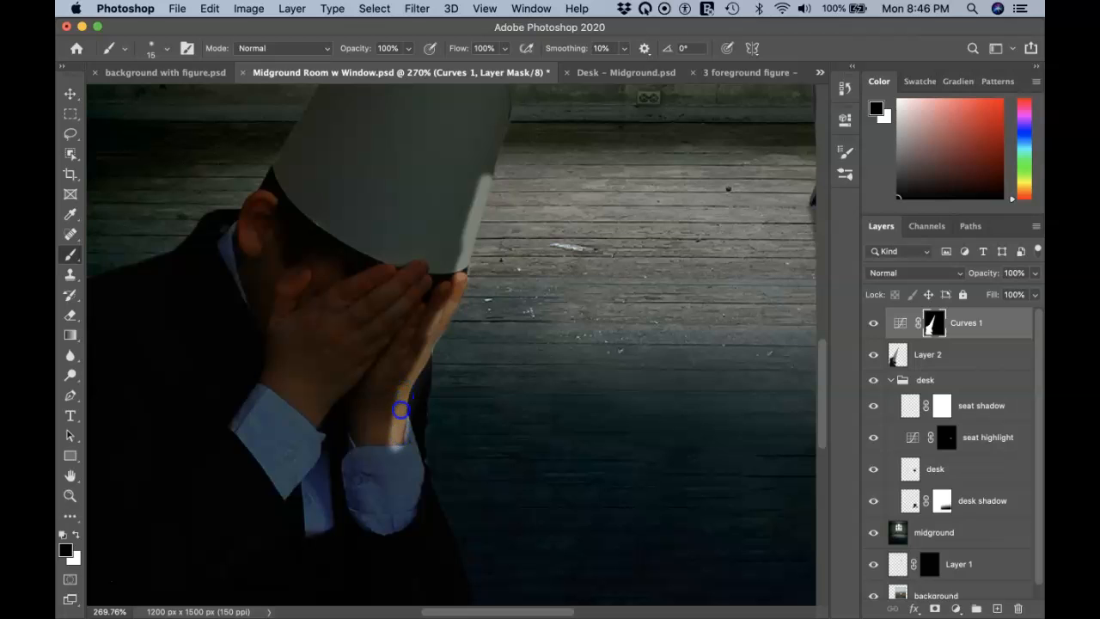
mouse_move(478, 198)
left_mouse_down()
mouse_move(497, 120)
mouse_move(492, 152)
left_mouse_up()
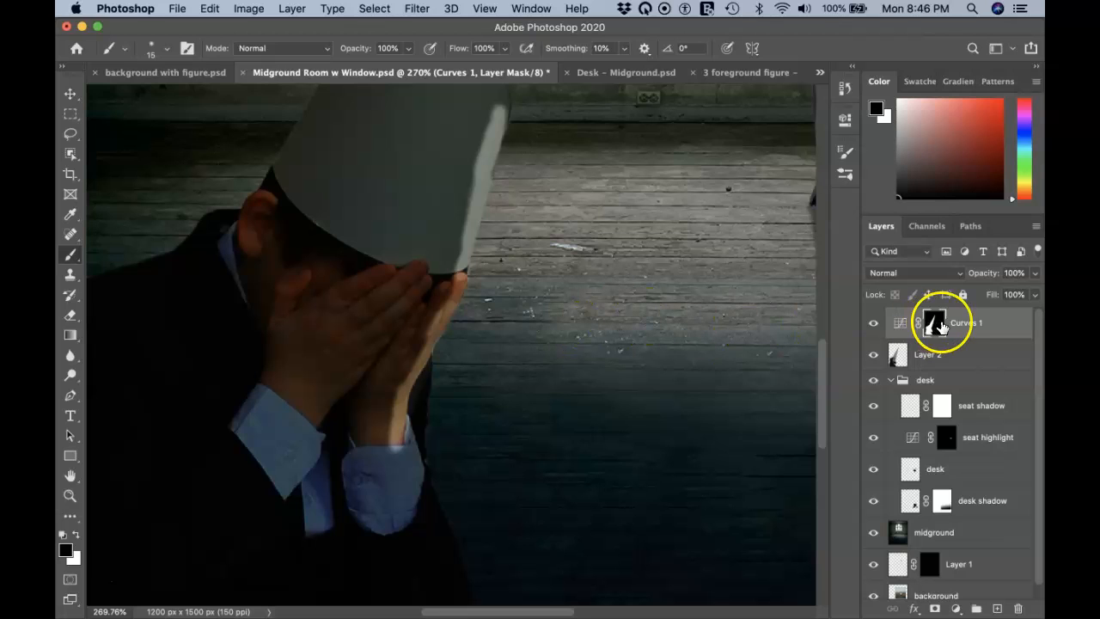
Step: Deselect, undo the stray strokes on the hat edge and sleeve, and reload the Curves 1 mask selection
left_click(933, 327, "super")
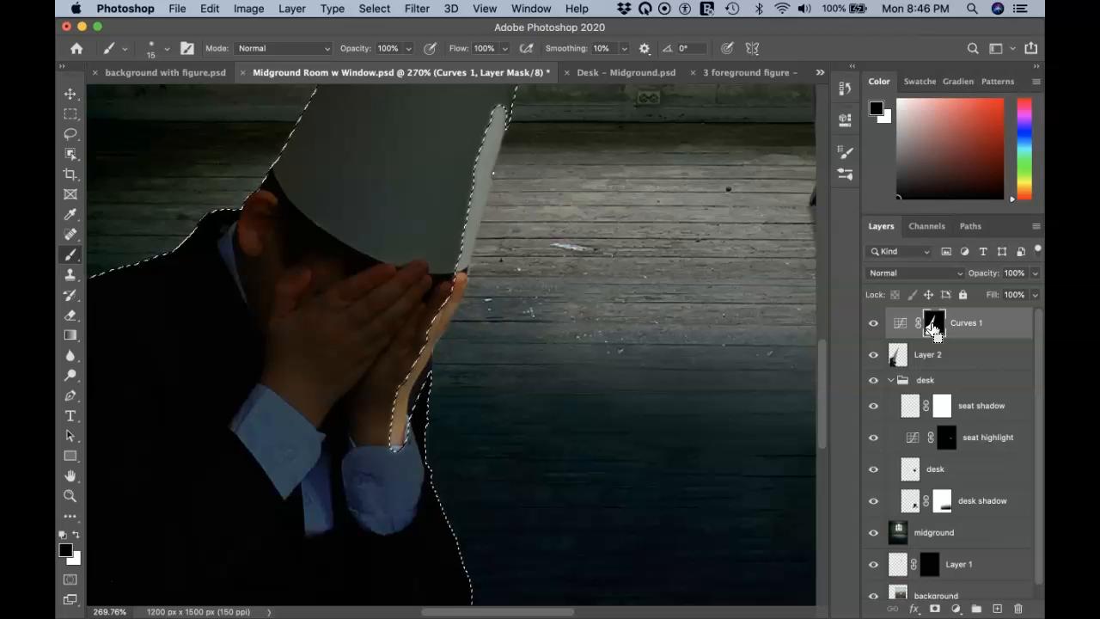
left_click(934, 325)
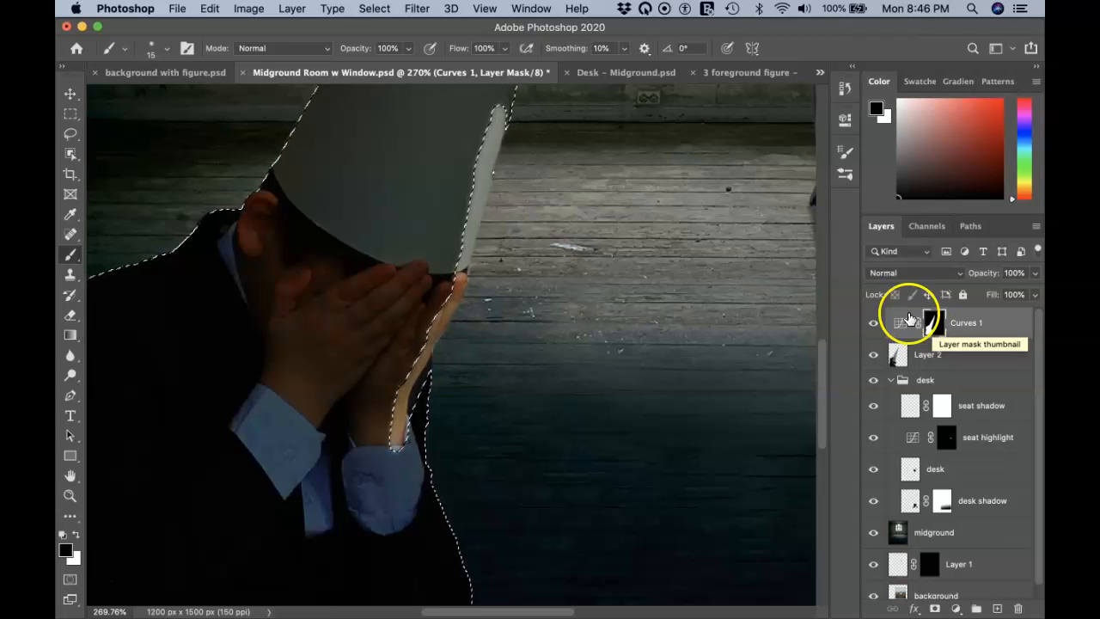
left_click(414, 10)
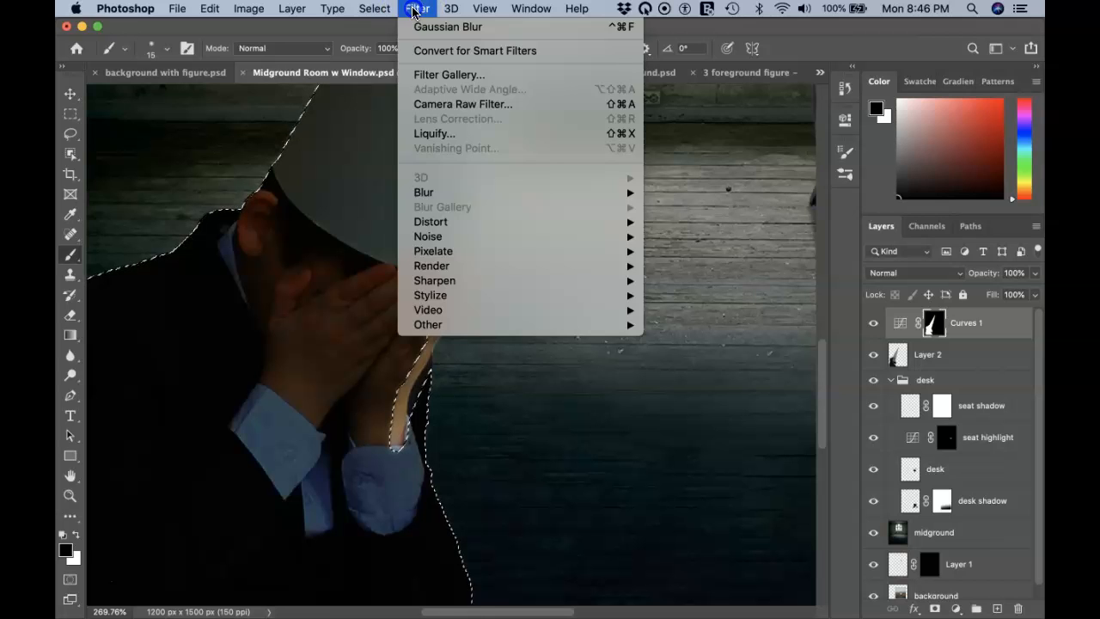
mouse_move(375, 9)
left_click(382, 40)
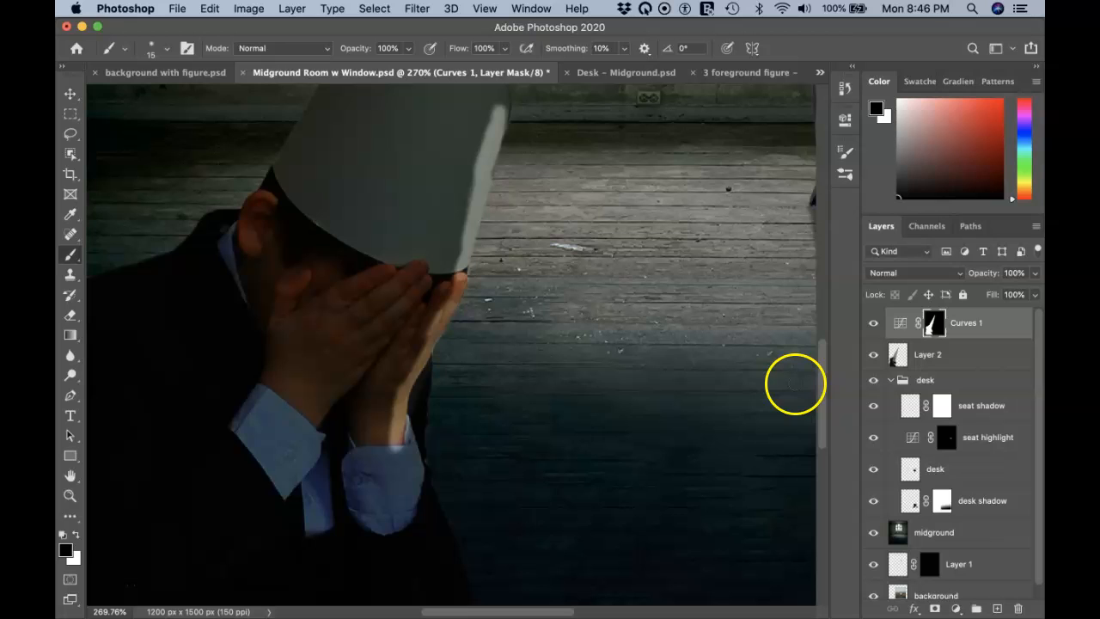
key("super+z")
key("super+z")
key("super+z")
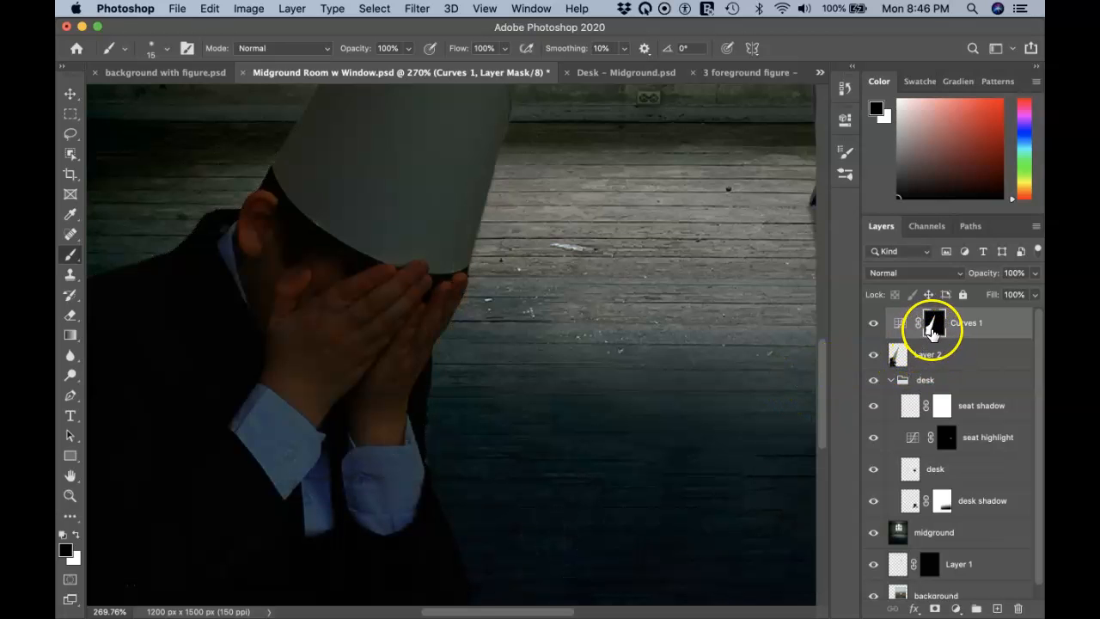
left_click(933, 329, "super")
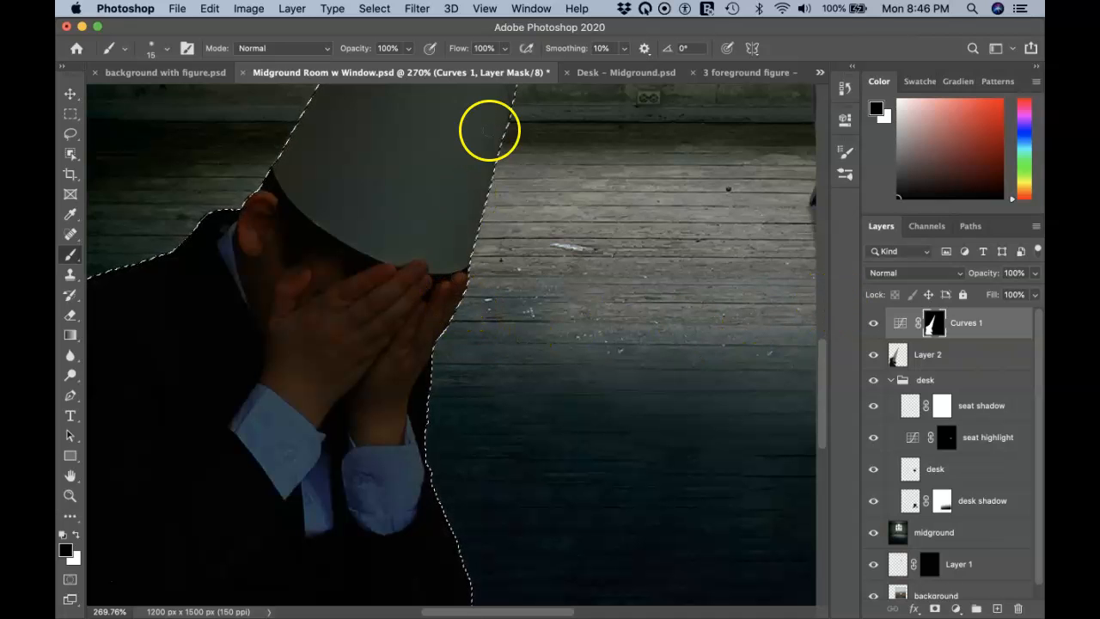
Step: Lower the brush flow to 19% and shrink the brush to size 9
left_click(504, 48)
left_click_drag(493, 70, 440, 69)
left_click(527, 48)
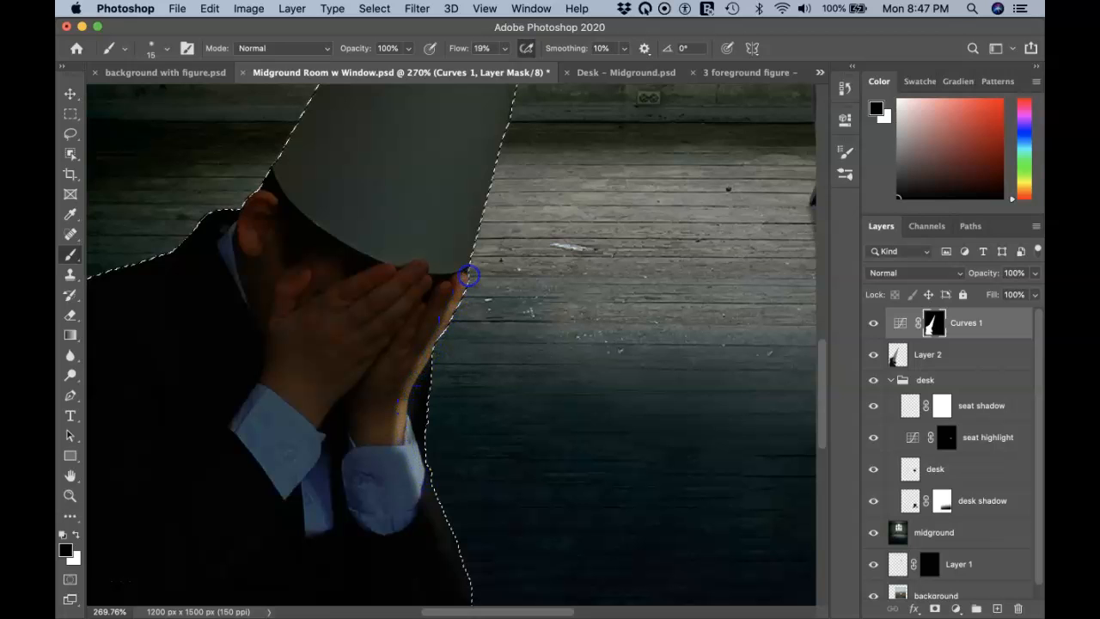
key("bracketleft")
key("bracketleft")
key("bracketleft")
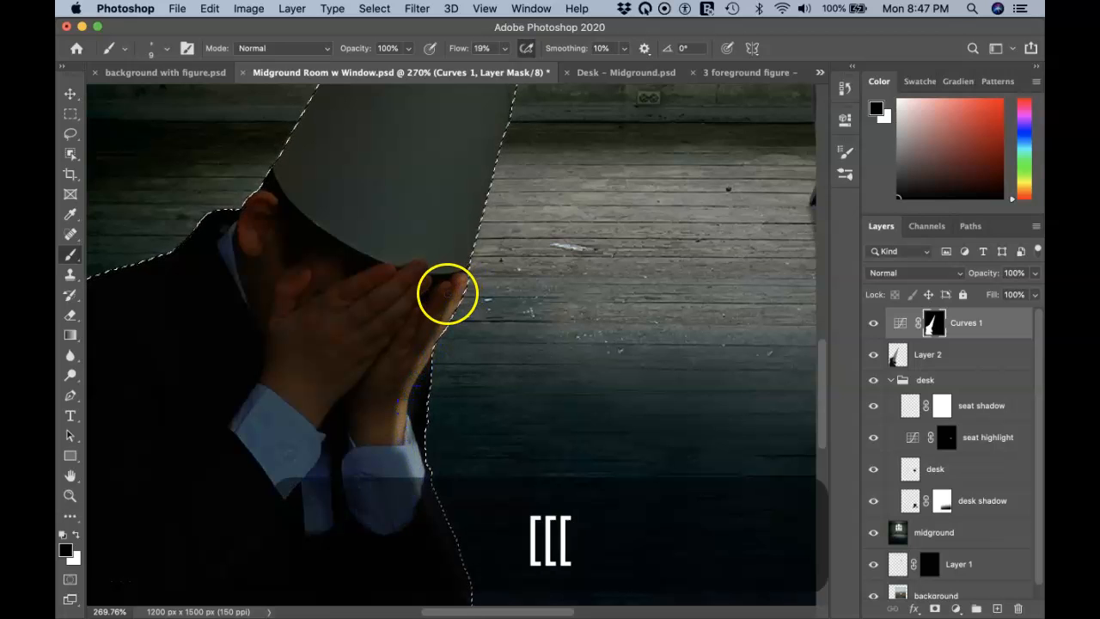
Step: Paint light strokes on the Curves 1 mask over the fingertips, hand and top of the ear
mouse_move(448, 286)
left_mouse_down()
mouse_move(433, 328)
mouse_move(440, 302)
left_mouse_up()
mouse_move(422, 346)
left_mouse_down()
mouse_move(419, 361)
mouse_move(420, 311)
left_mouse_up()
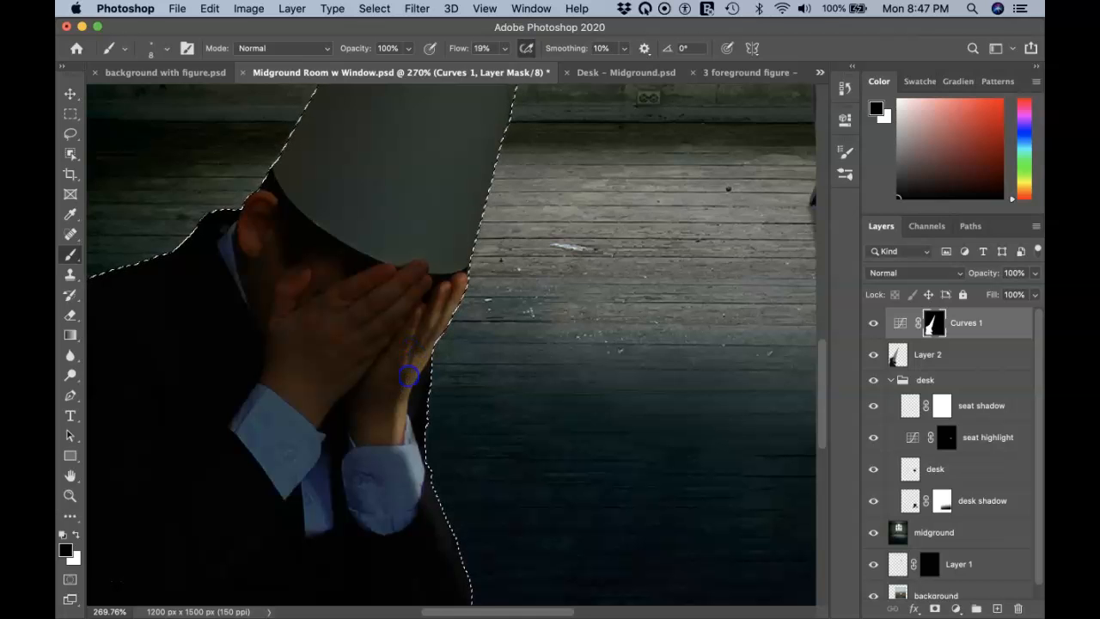
left_click_drag(431, 281, 430, 281)
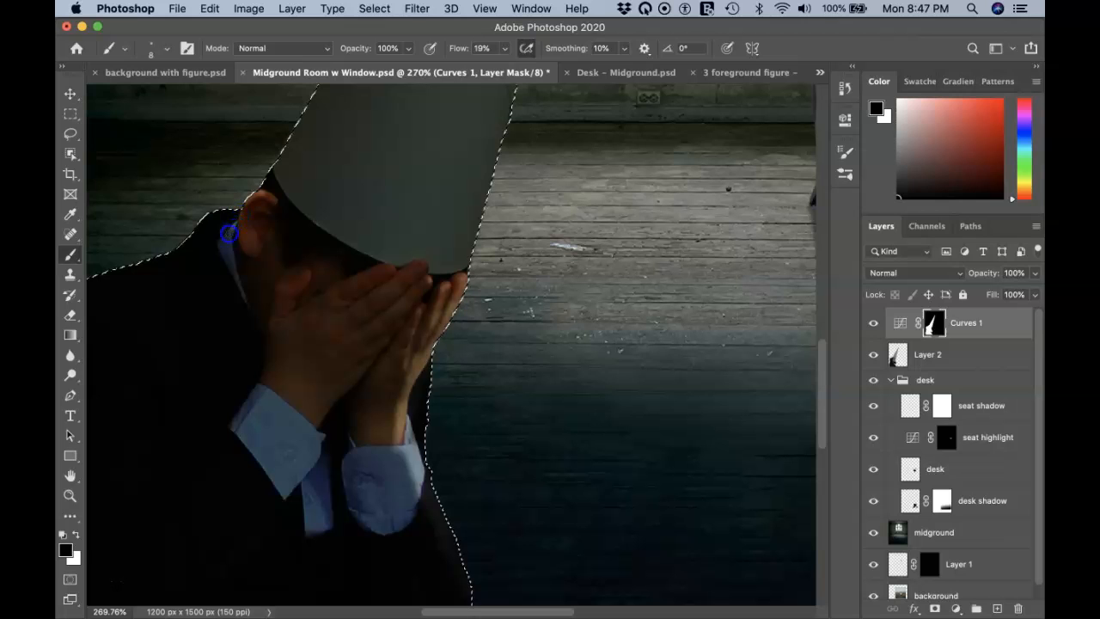
left_click_drag(258, 191, 272, 199)
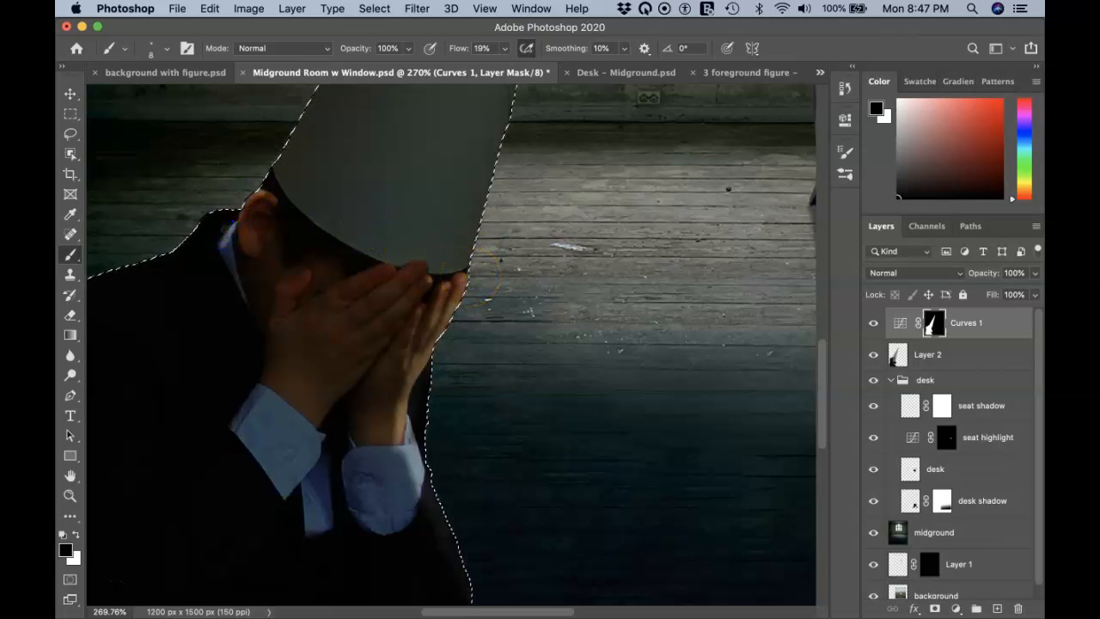
scroll(472, 277, "down", 5)
scroll(472, 277, "up", 3)
Step: Enlarge the brush to size 20 and paint the Curves 1 mask along the cone's left edge and tip
scroll(466, 277, "down", 5)
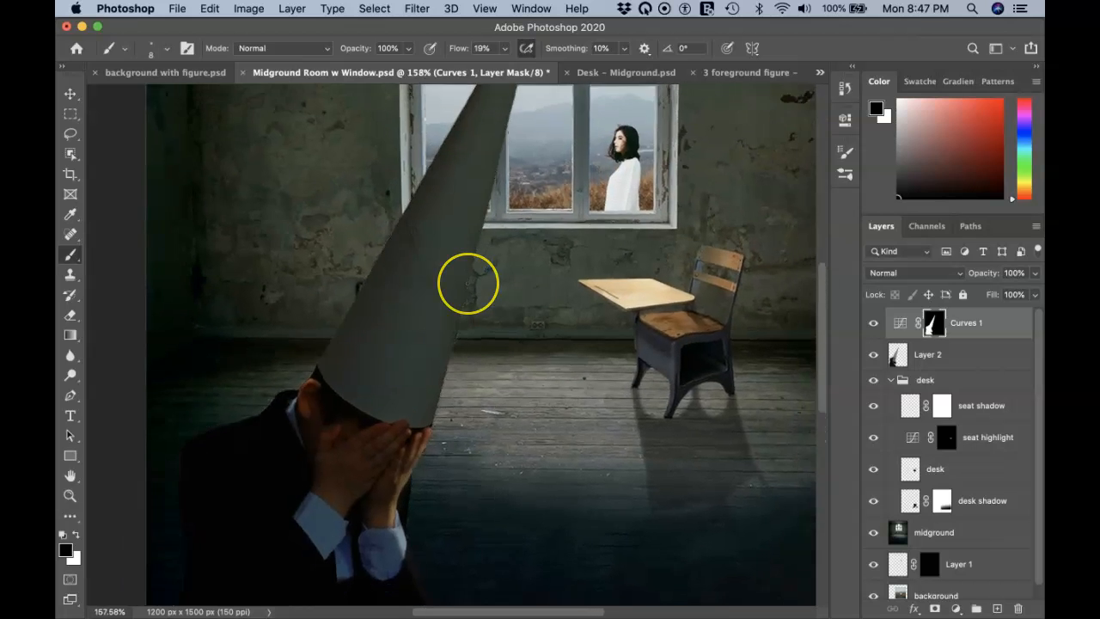
scroll(467, 276, "right", 1)
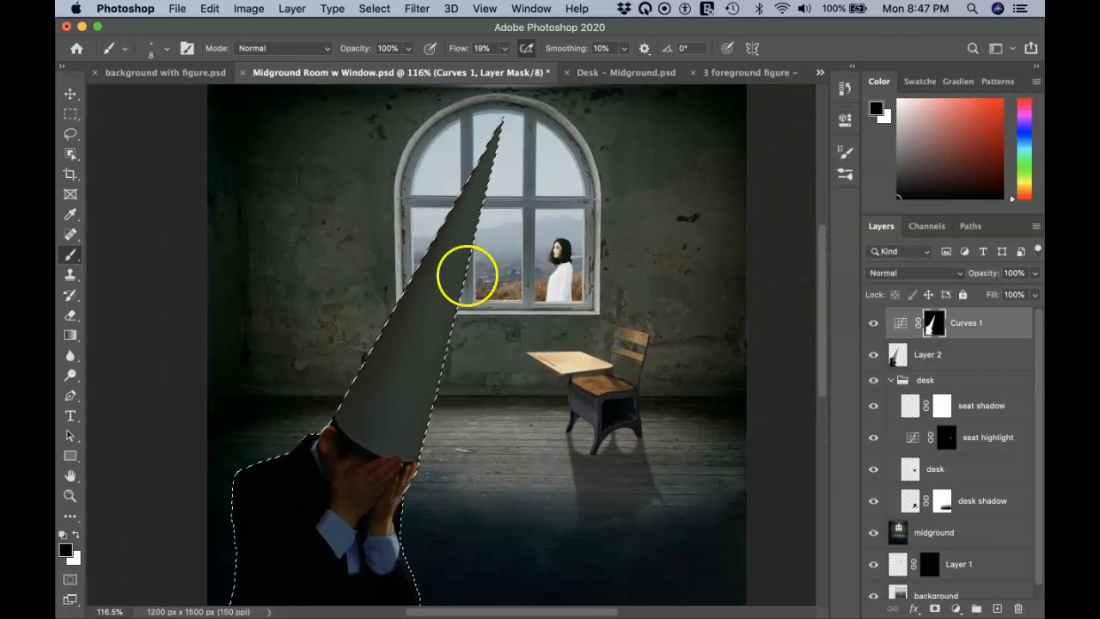
key("bracketright")
key("bracketright")
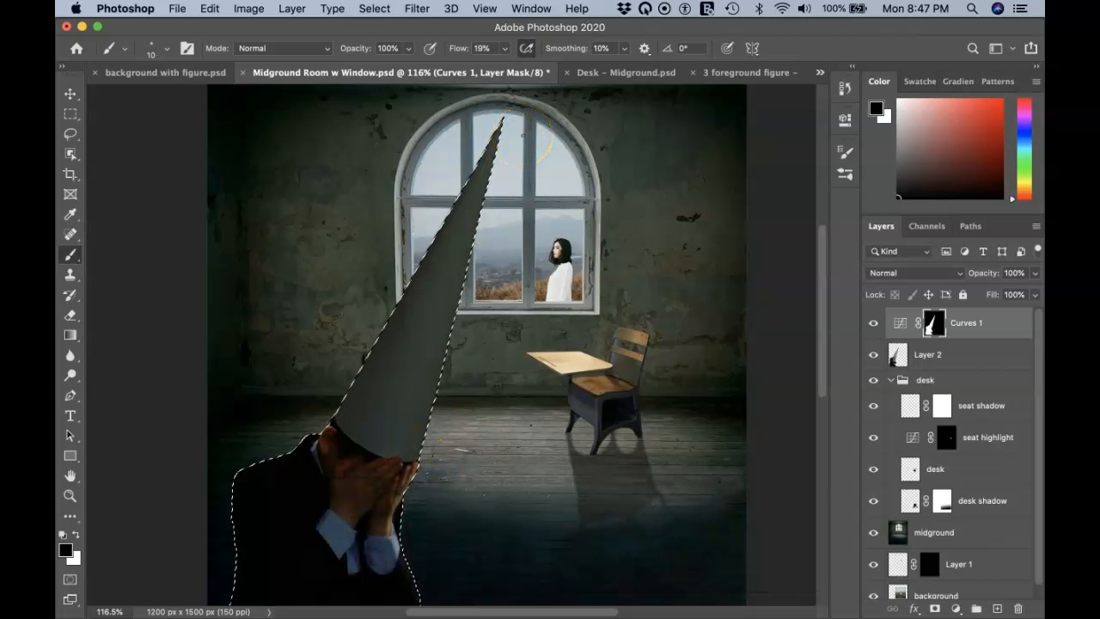
key("bracketright")
key("bracketright")
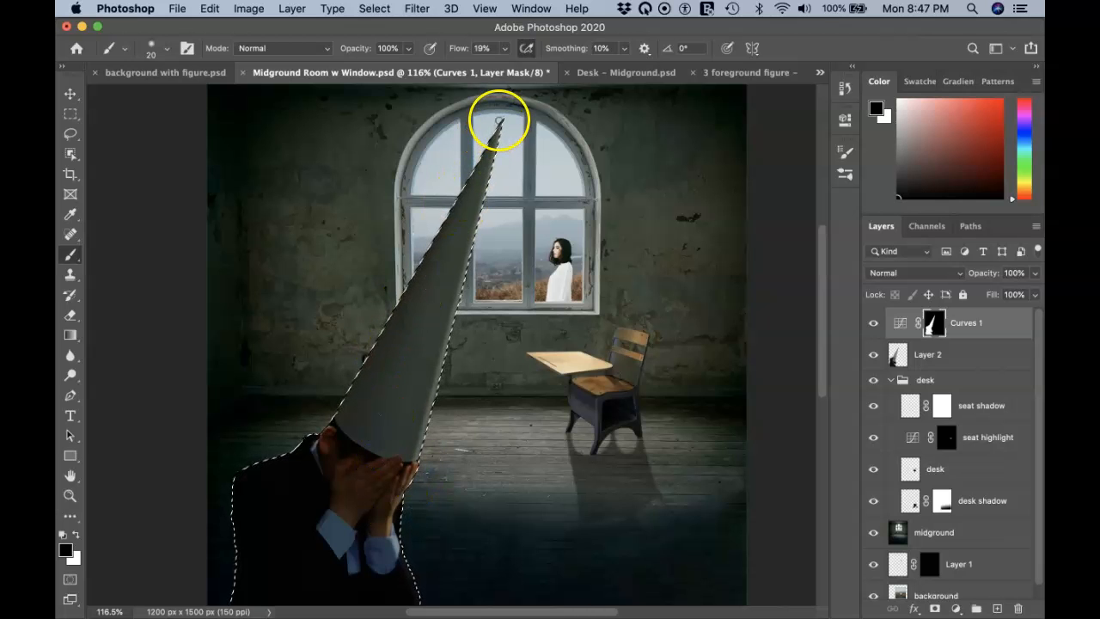
left_click_drag(345, 360, 330, 419)
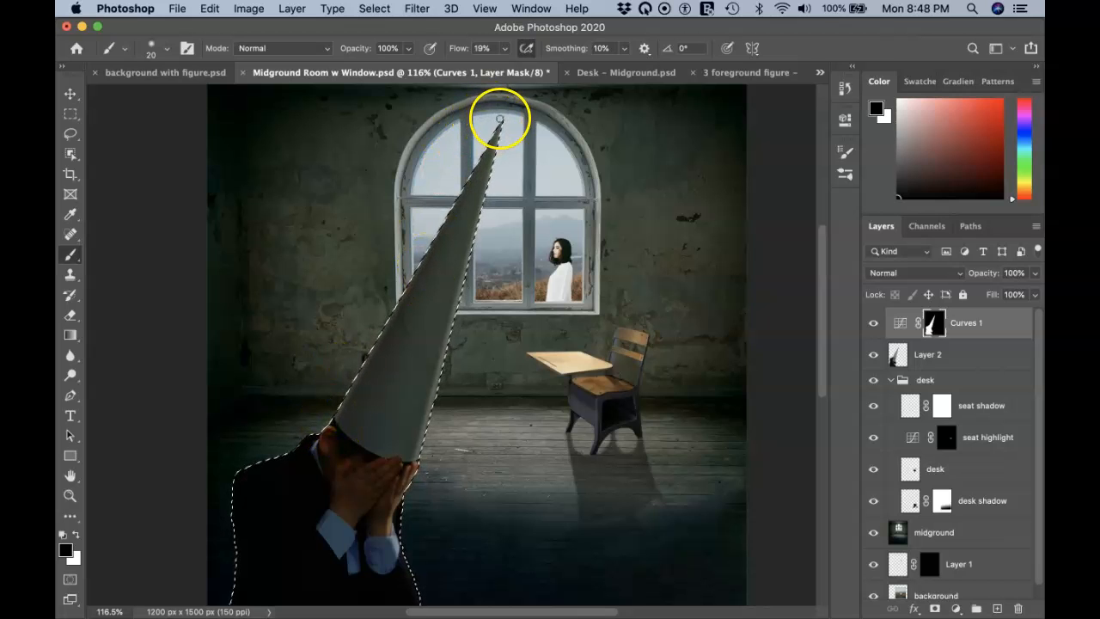
left_click_drag(499, 119, 501, 125)
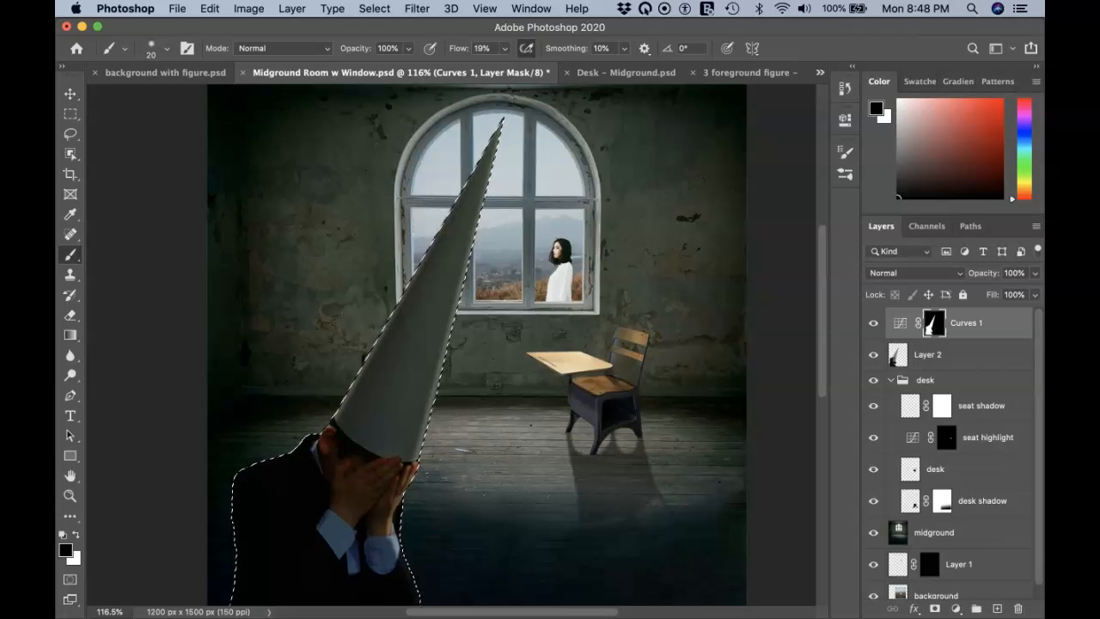
Step: Deselect, then load the Curves 1 mask outline around the cone and hands as the selection
left_click(375, 8)
left_click(381, 41)
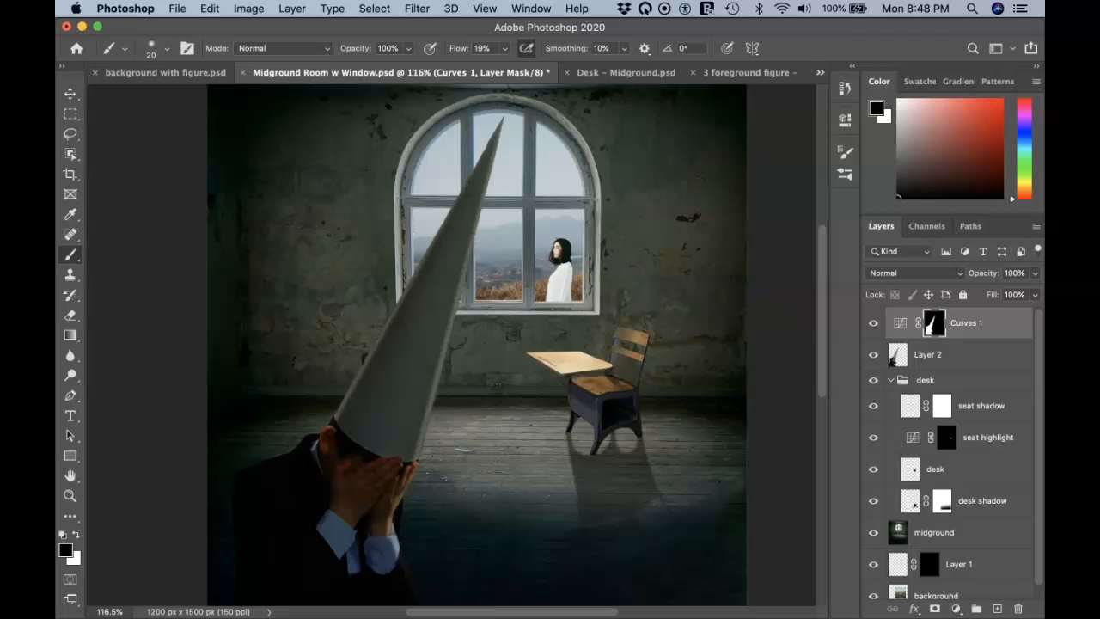
left_click(896, 360, "super")
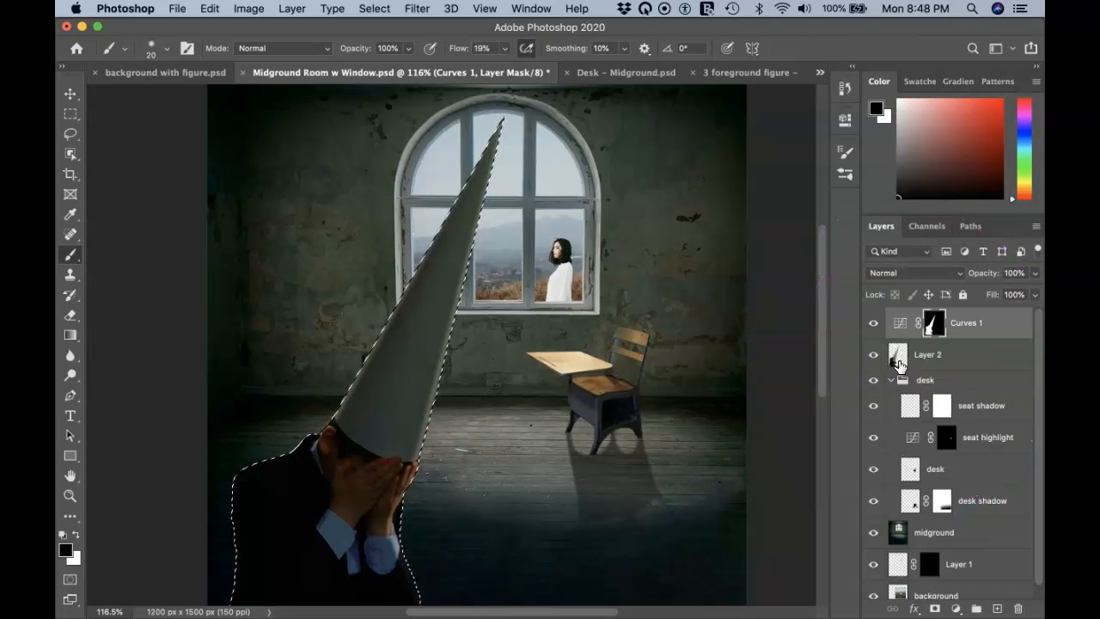
left_click(937, 337, "ctrl")
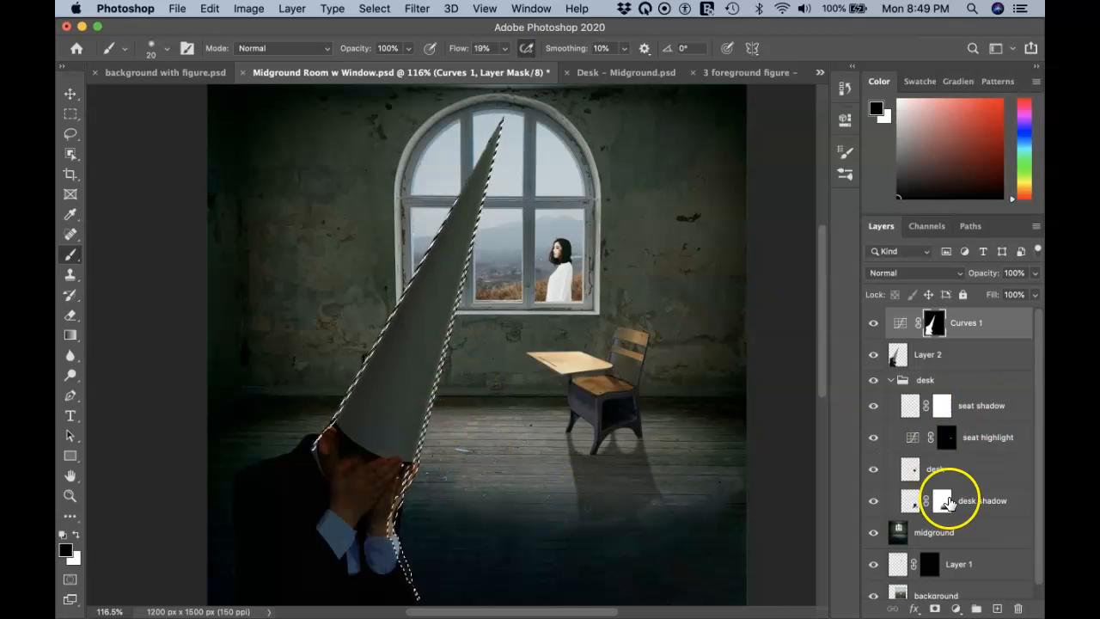
Step: Add a Curves 2 adjustment layer and raise the RGB curve to brighten the cone
left_click(955, 608)
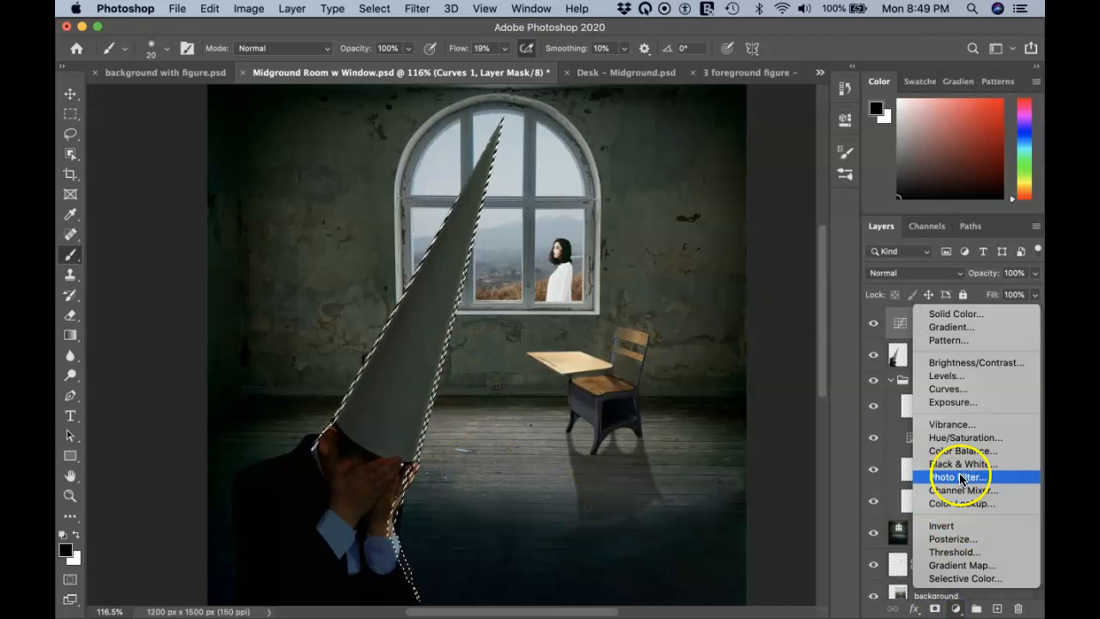
left_click(945, 388)
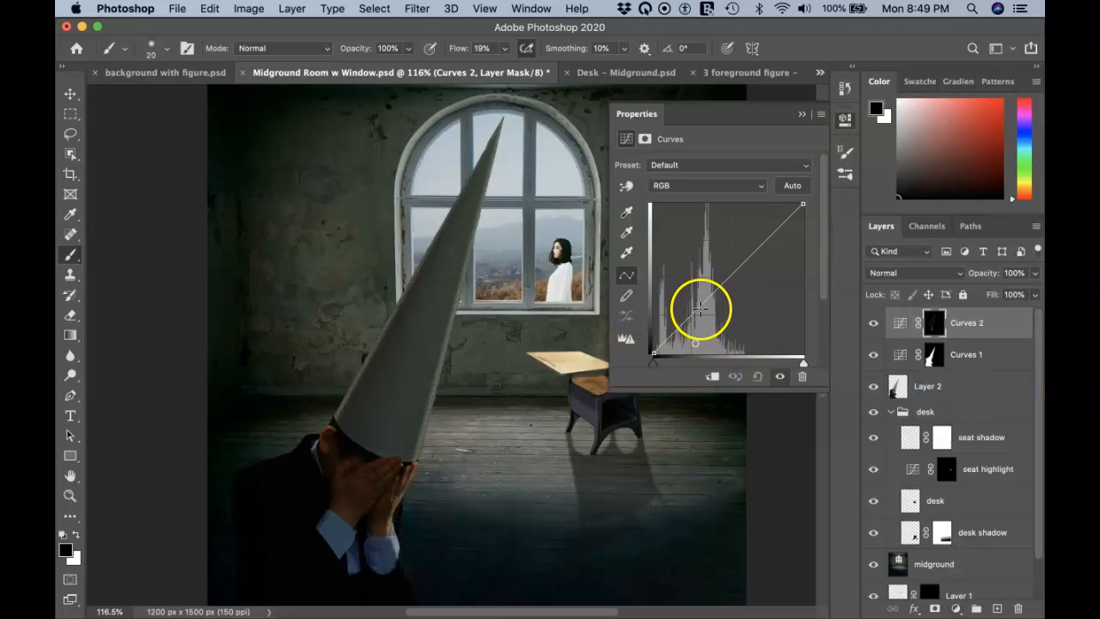
left_click_drag(701, 305, 704, 270)
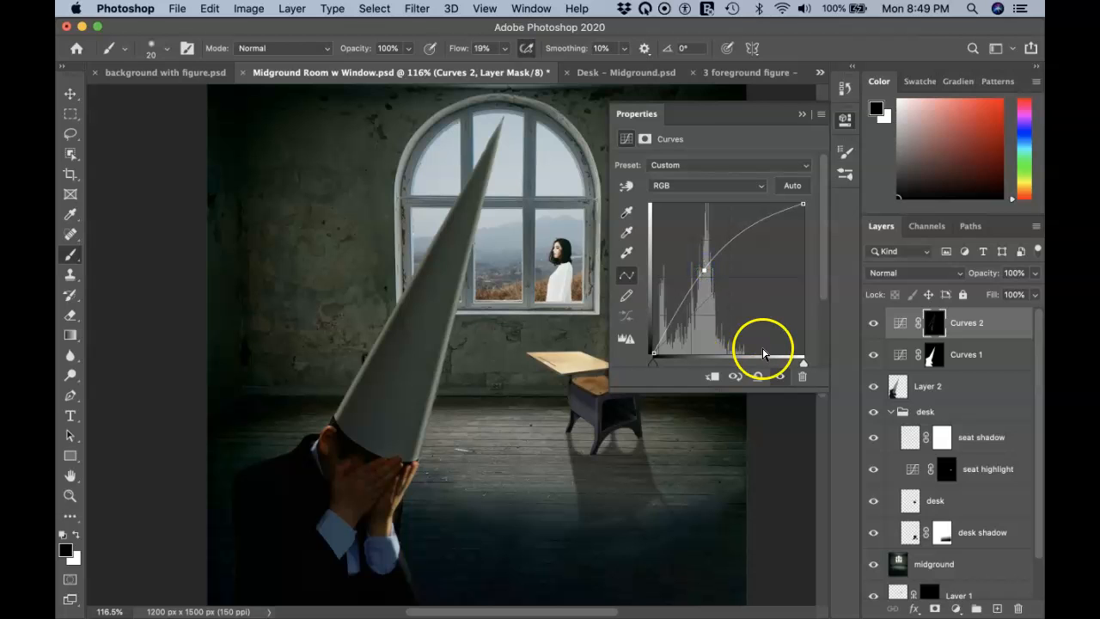
left_click(804, 112)
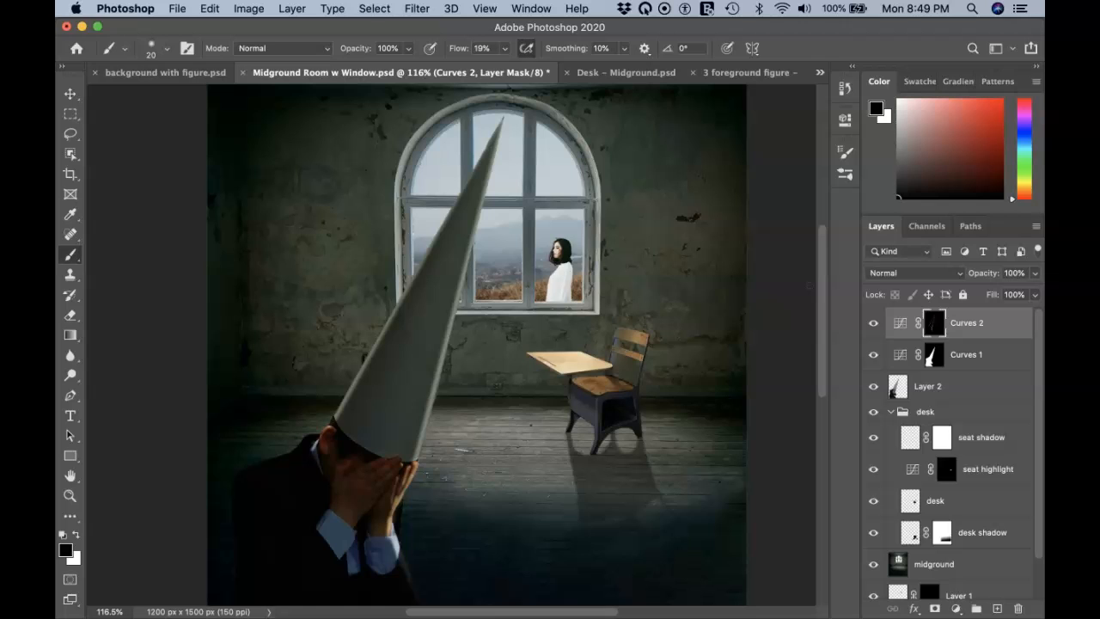
Step: Fit the image on screen and reapply Gaussian Blur to the Curves 1 mask
key("super+0")
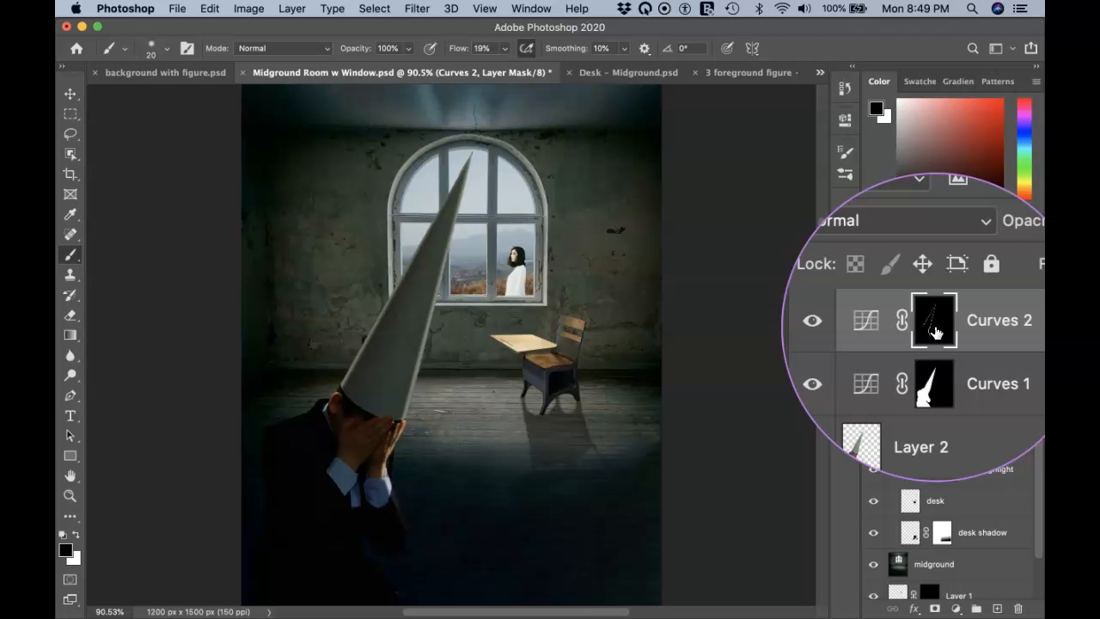
left_click(416, 10)
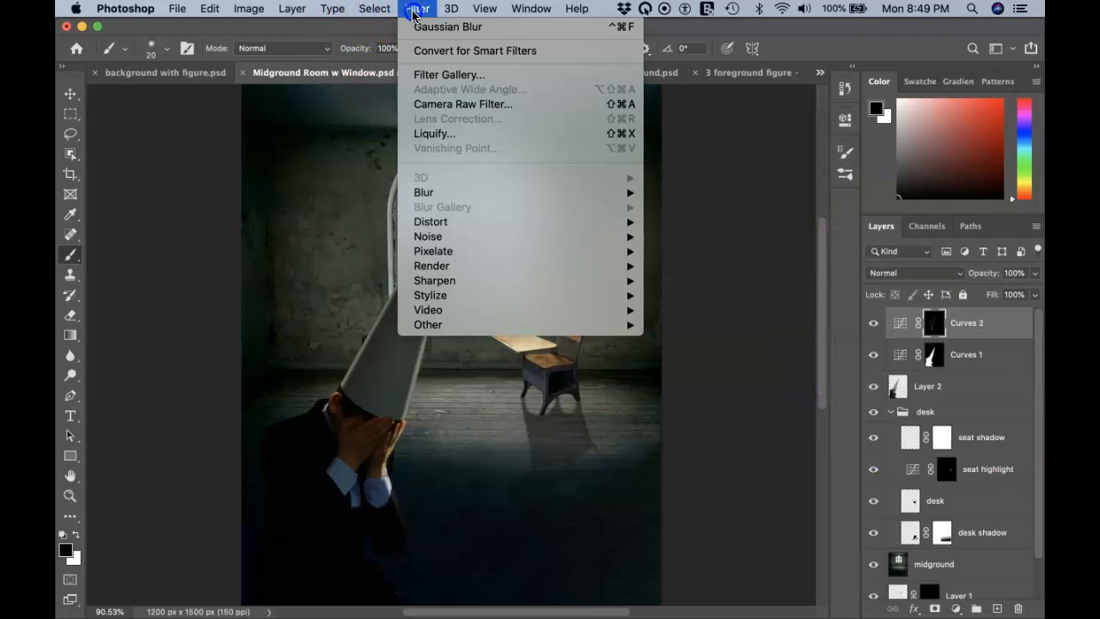
left_click(422, 29)
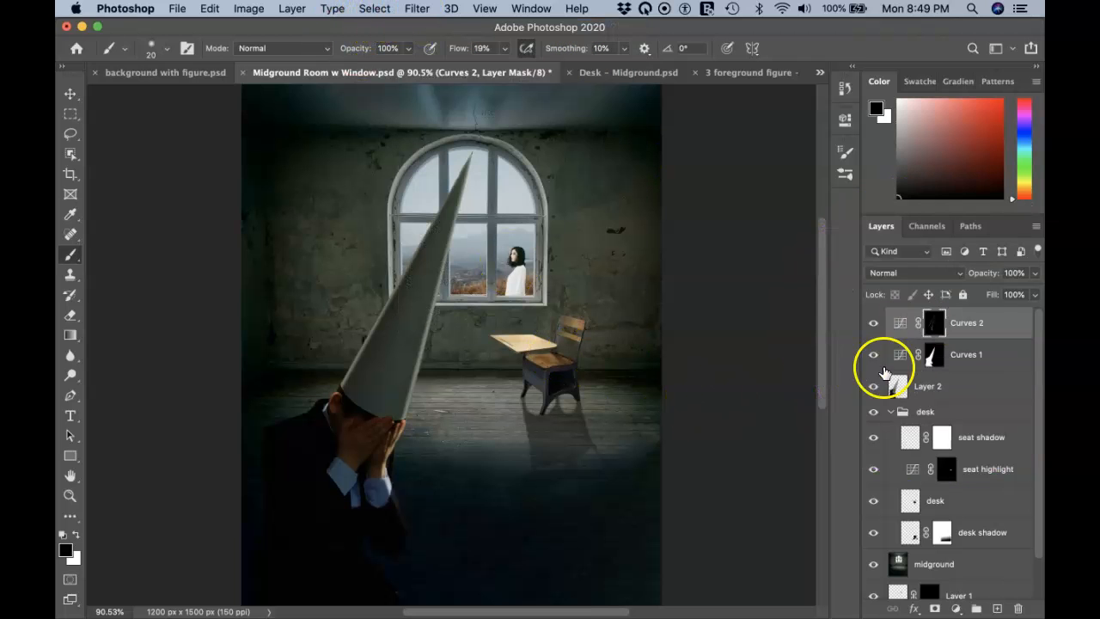
left_click(934, 356)
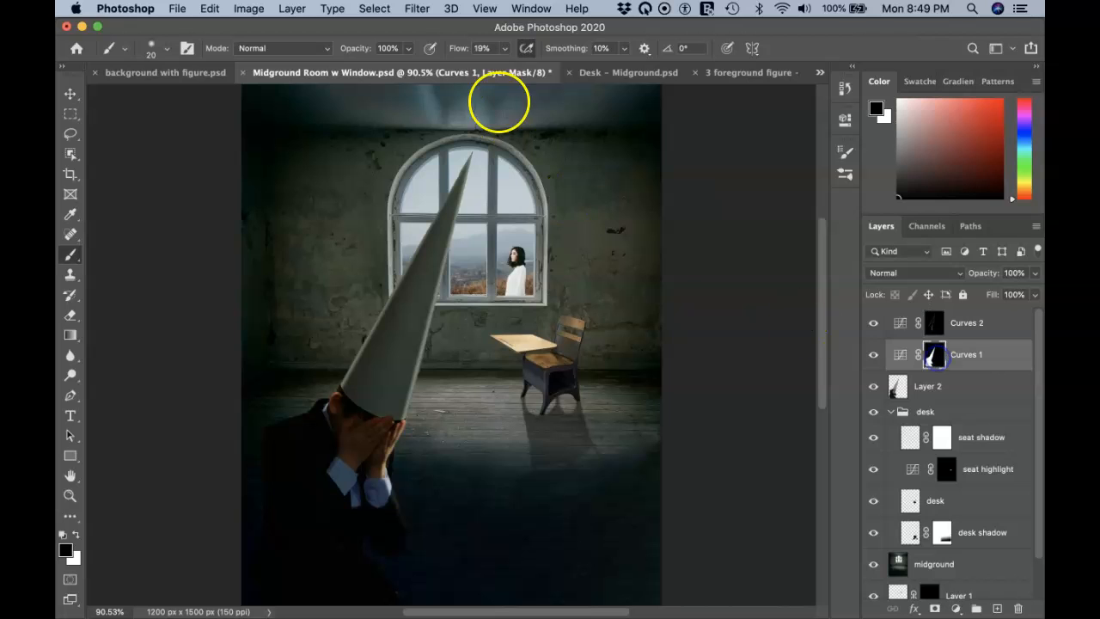
left_click(416, 10)
left_click(419, 28)
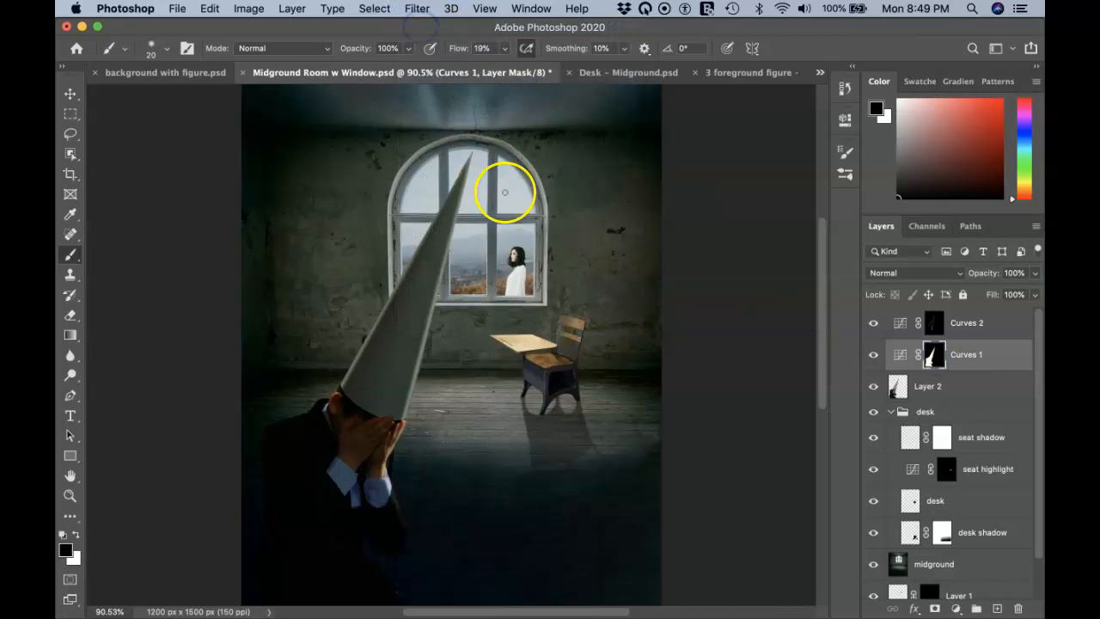